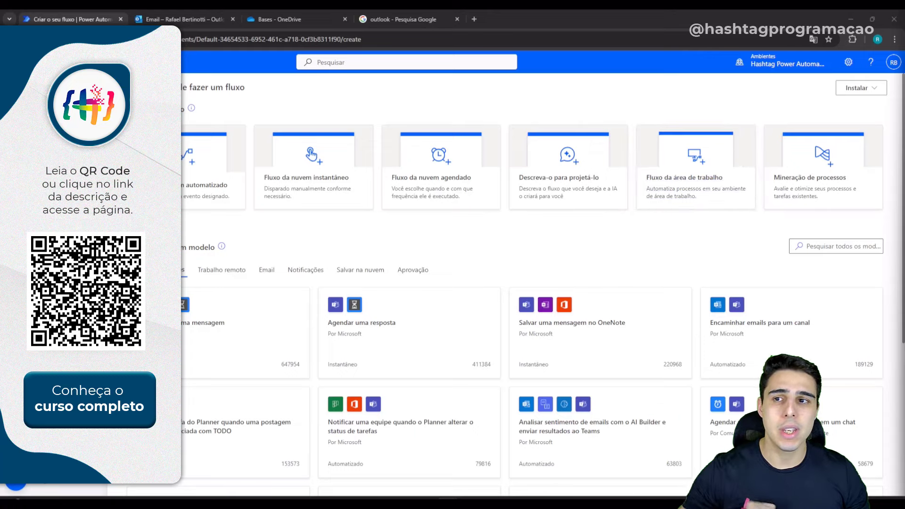
# Step: Open Power Automate's create-flow page, then bring the Word requirements document forward
pyautogui.click(28, 85)
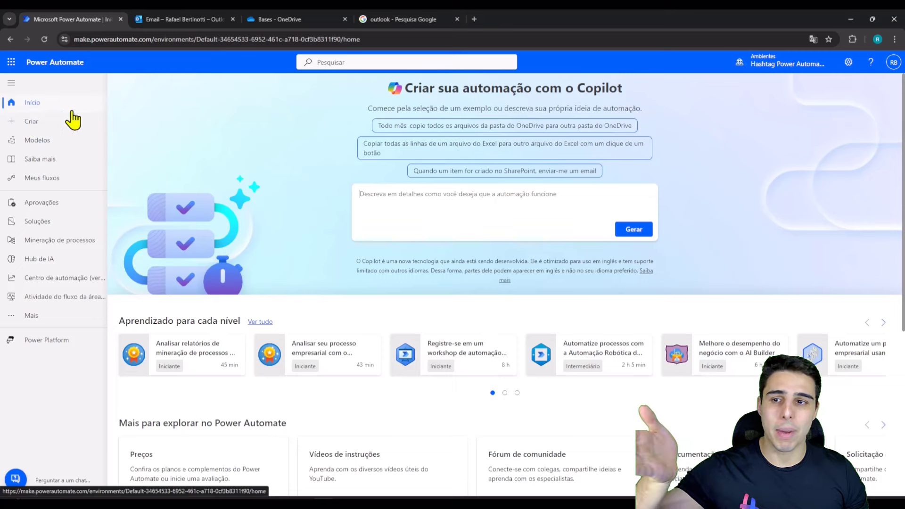
pyautogui.scroll(-1, 330, 309)
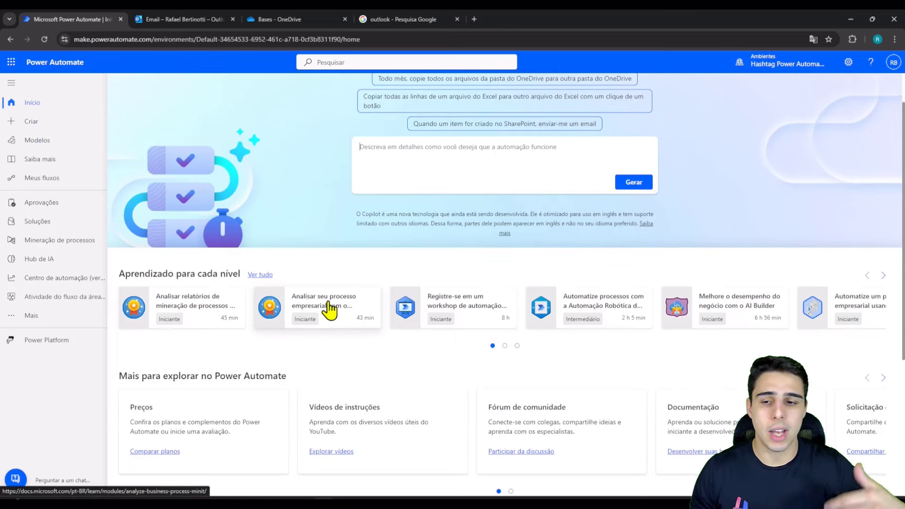
pyautogui.scroll(-3, 331, 309)
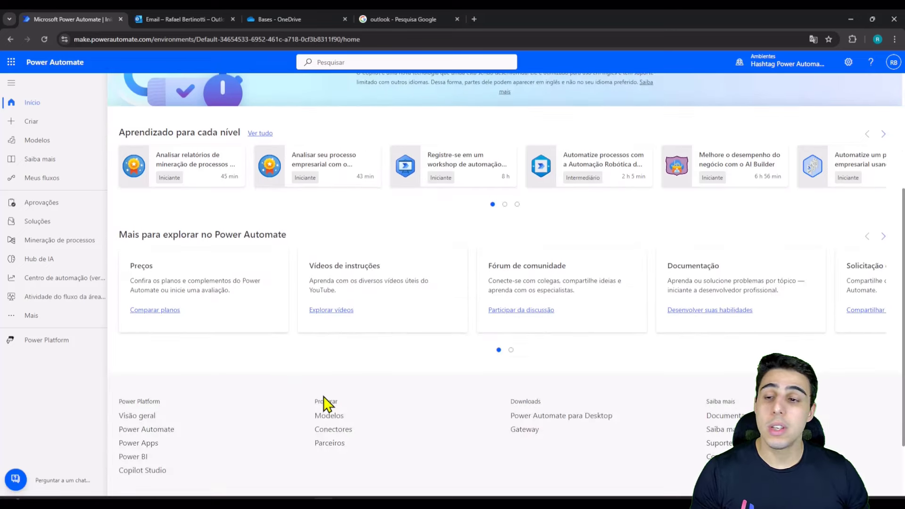
pyautogui.scroll(4, 330, 404)
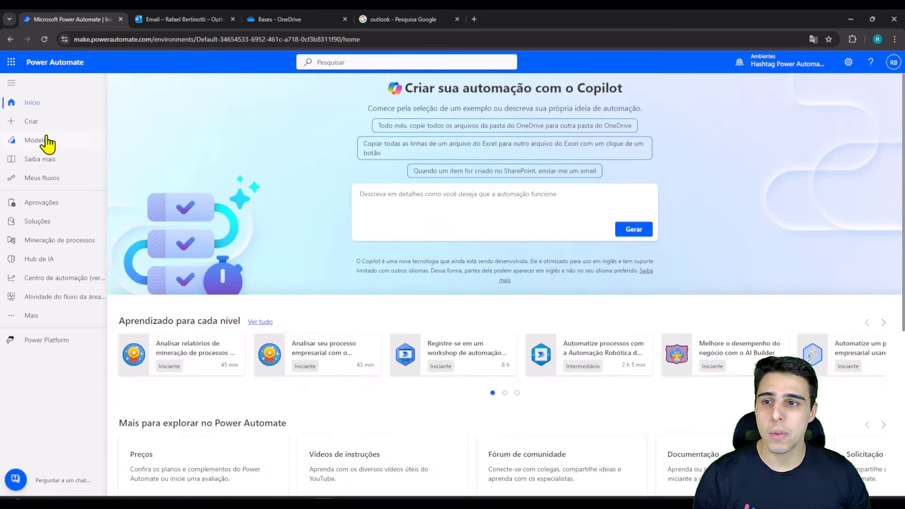
pyautogui.click(49, 129)
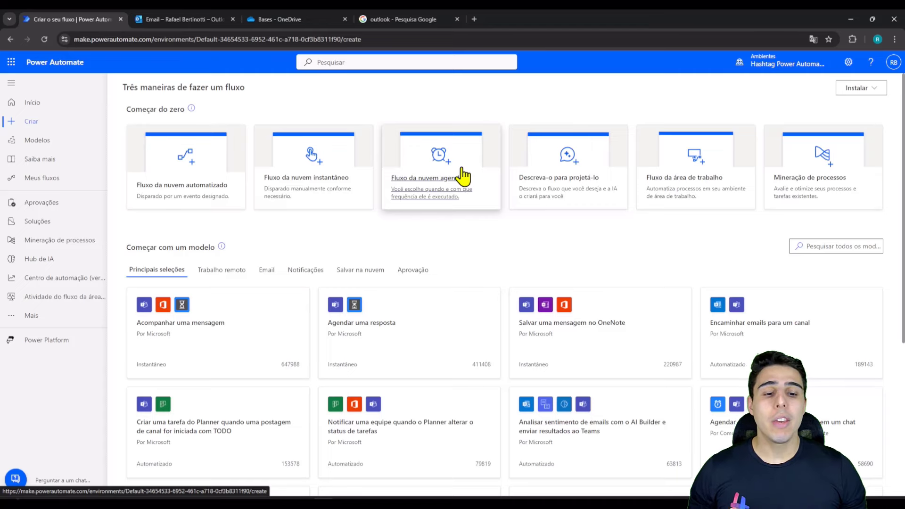
pyautogui.click(588, 466)
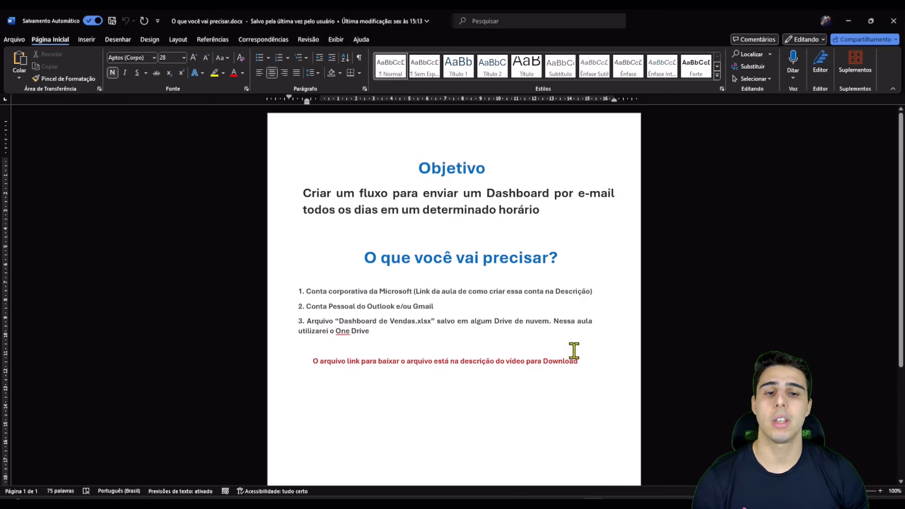
# Step: Highlight the requirement lines and download note in Word, then switch to Dashboard de Vendas.xlsx
pyautogui.moveTo(594, 292); pyautogui.dragTo(506, 292)
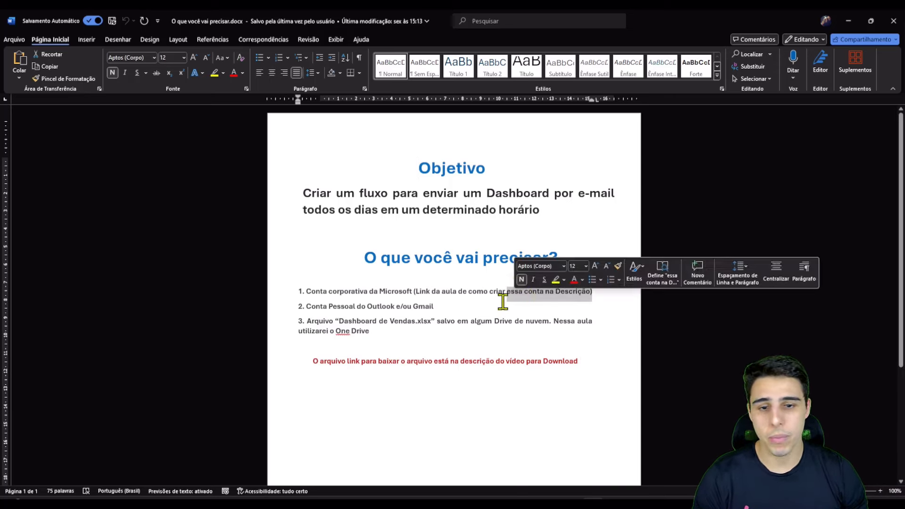
pyautogui.click(338, 362)
pyautogui.moveTo(313, 362); pyautogui.dragTo(531, 370)
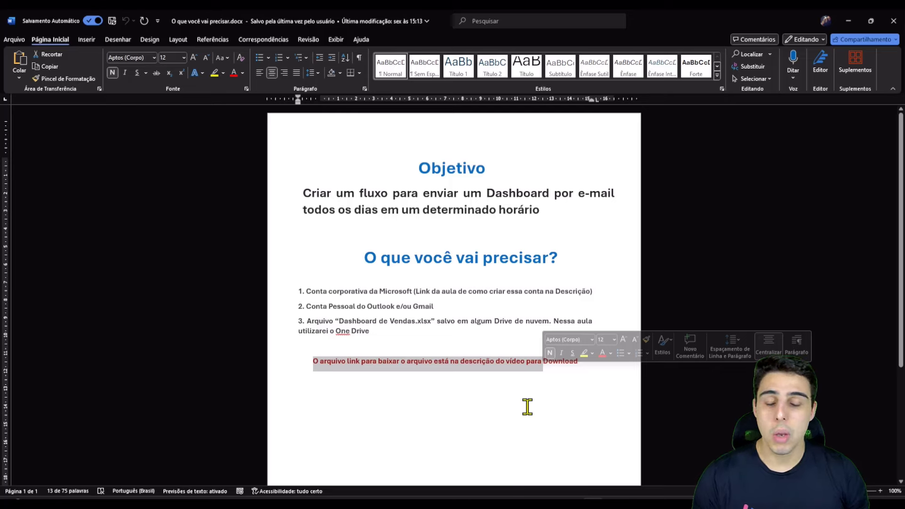
pyautogui.moveTo(634, 501)
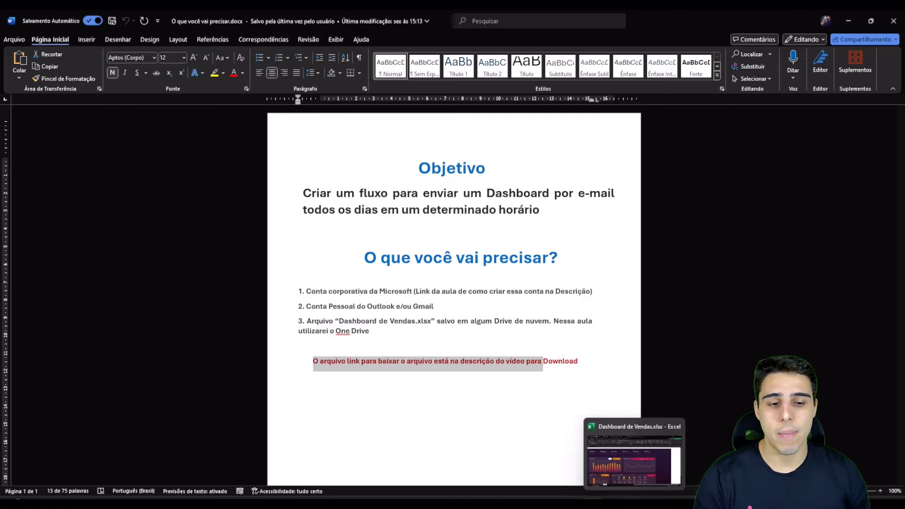
pyautogui.click(642, 480)
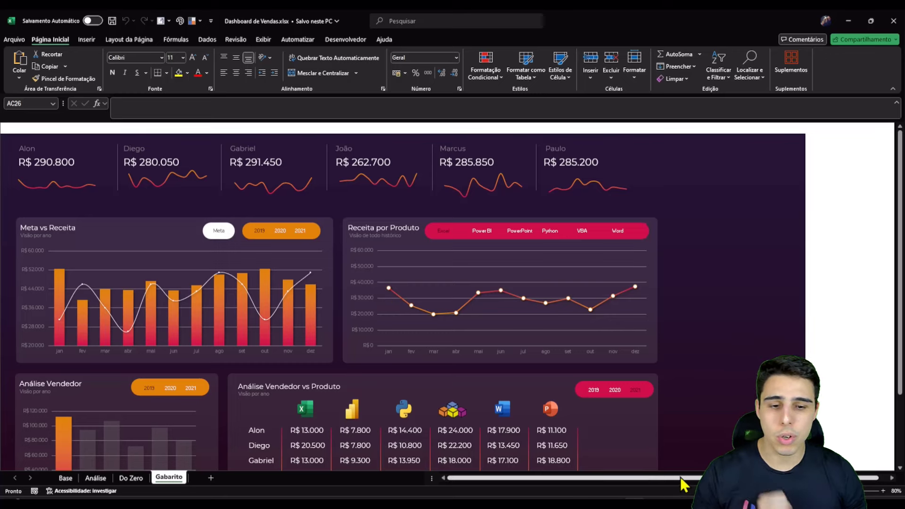
# Step: Browse the Base, Análise and Do Zero sheets, then return to the Gabarito dashboard
pyautogui.scroll(-2, 397, 377)
pyautogui.scroll(1, 399, 371)
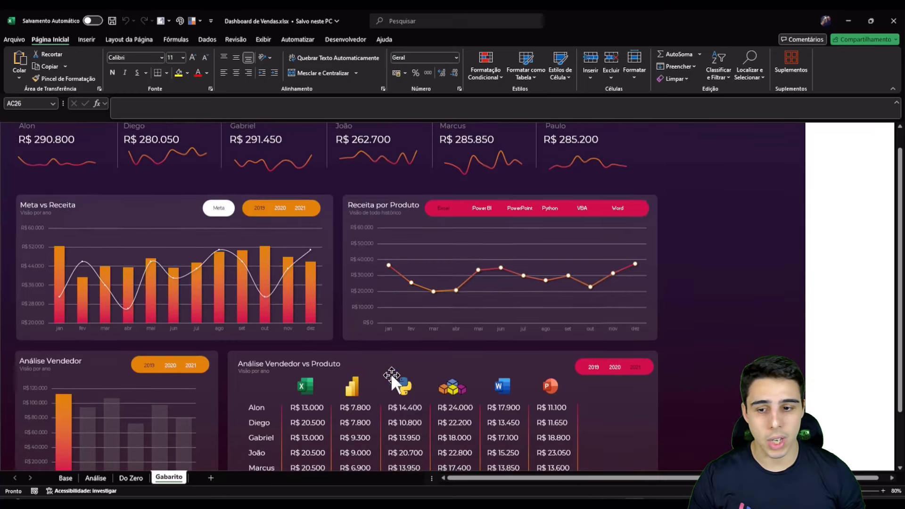
pyautogui.click(69, 480)
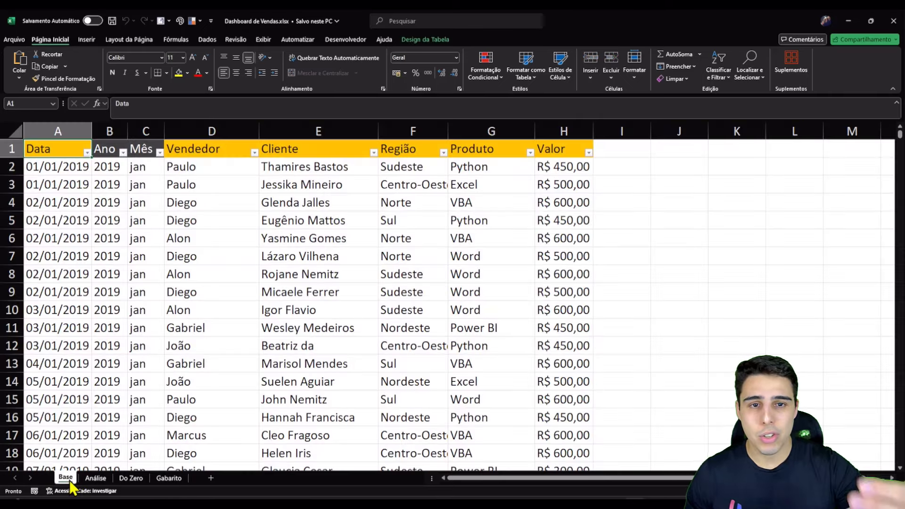
pyautogui.click(85, 478)
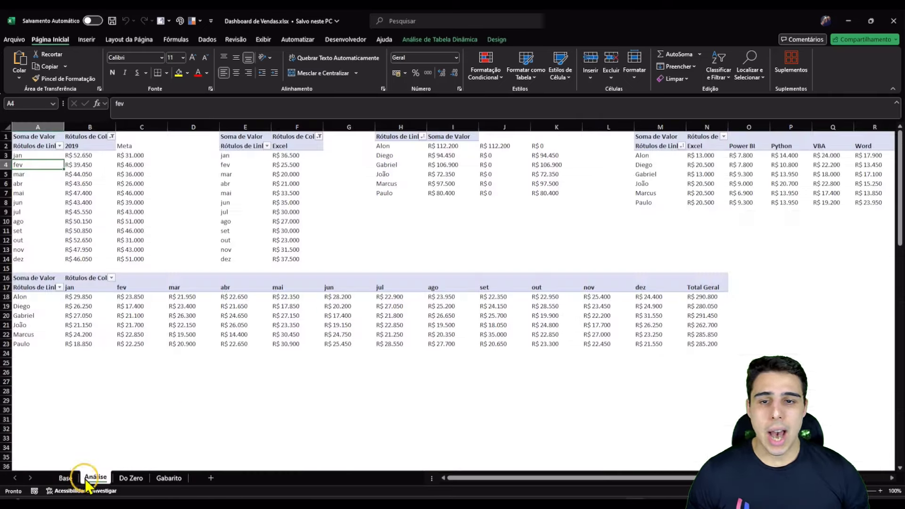
pyautogui.click(132, 478)
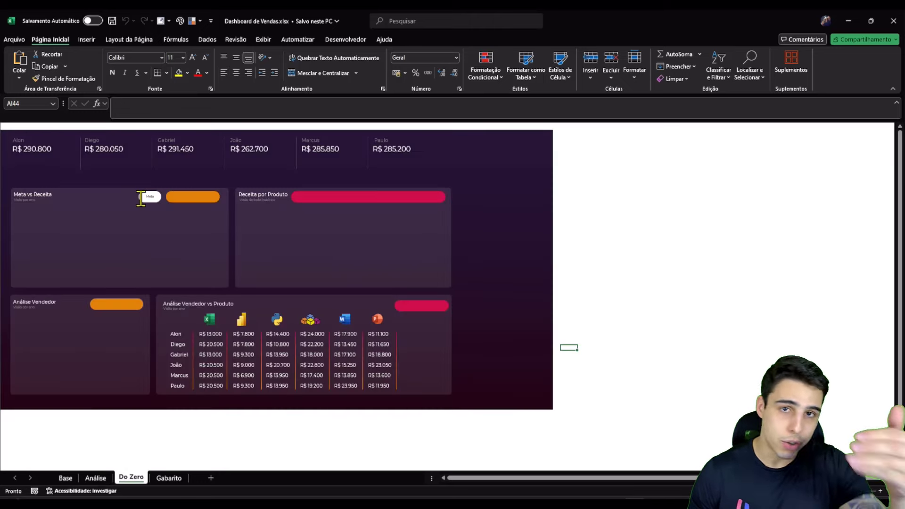
pyautogui.click(170, 479)
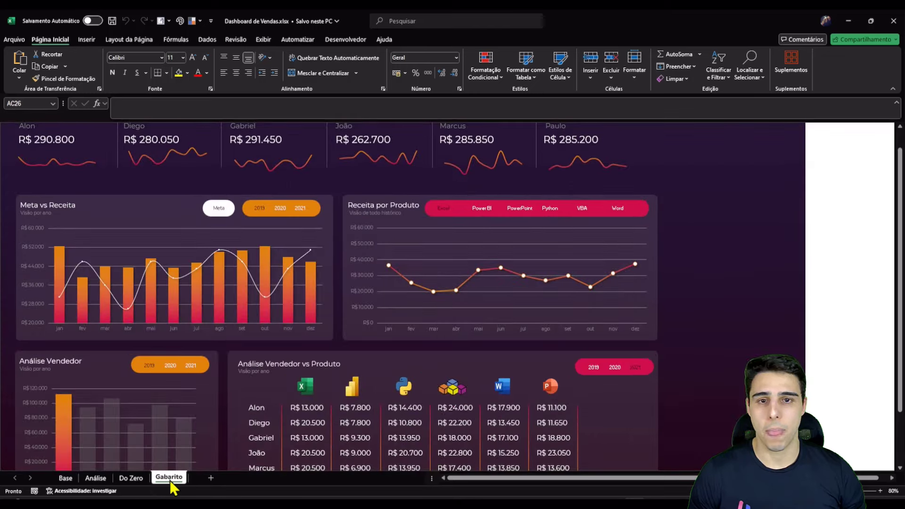
# Step: Collapse the ribbon and click the Power BI, PowerPoint, Python, VBA, Word and year slicers
pyautogui.click(893, 89)
pyautogui.click(444, 162)
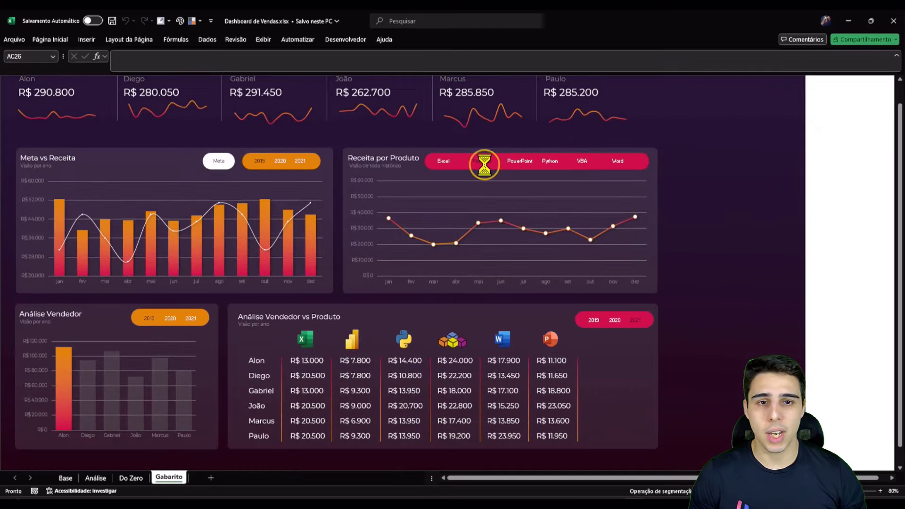
pyautogui.click(532, 165)
pyautogui.click(550, 165)
pyautogui.click(587, 167)
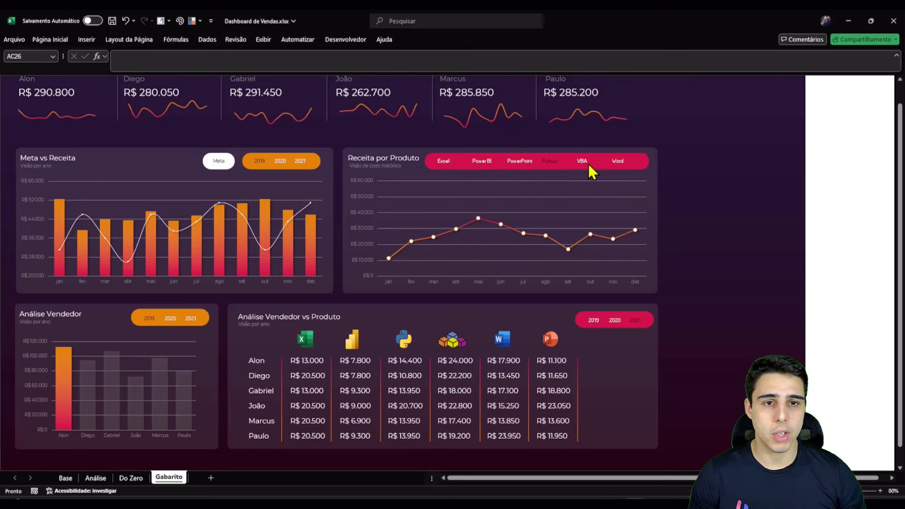
pyautogui.click(627, 166)
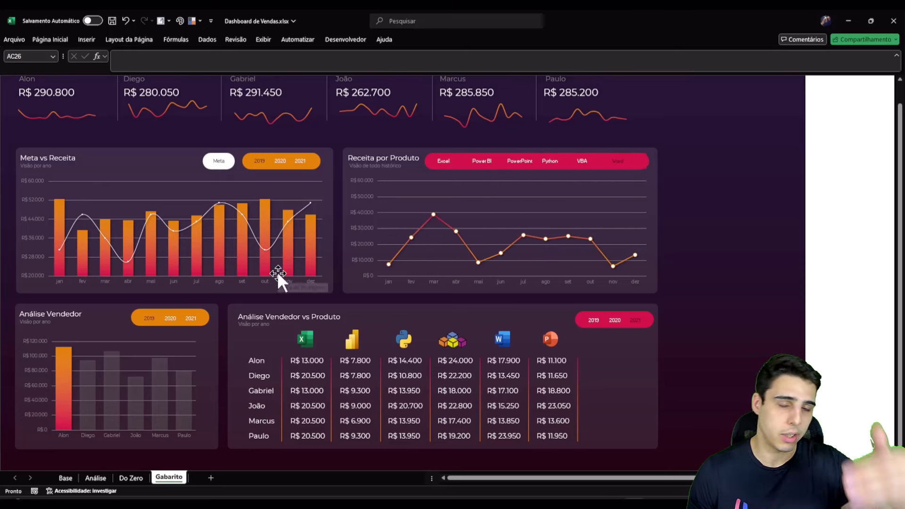
pyautogui.click(168, 322)
pyautogui.scroll(1, 366, 307)
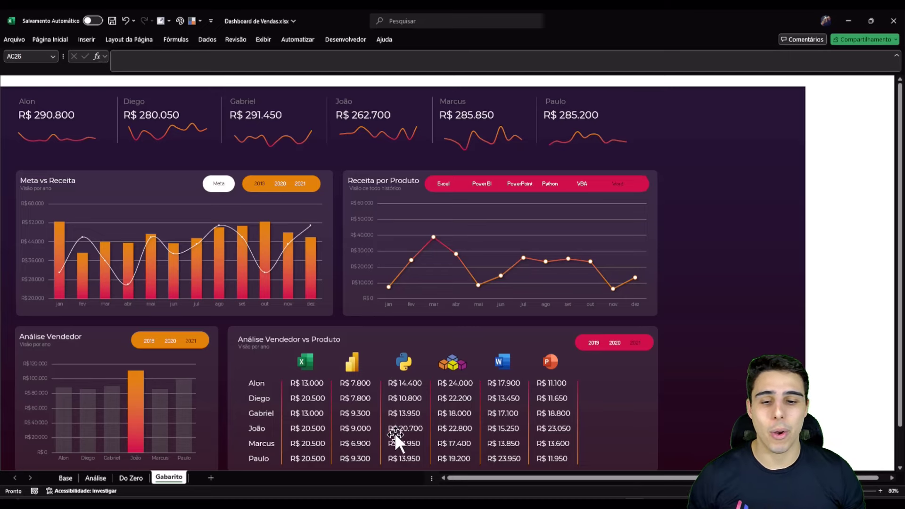
# Step: In the browser, search Google for 'one drive login'
pyautogui.moveTo(349, 504)
pyautogui.click(329, 474)
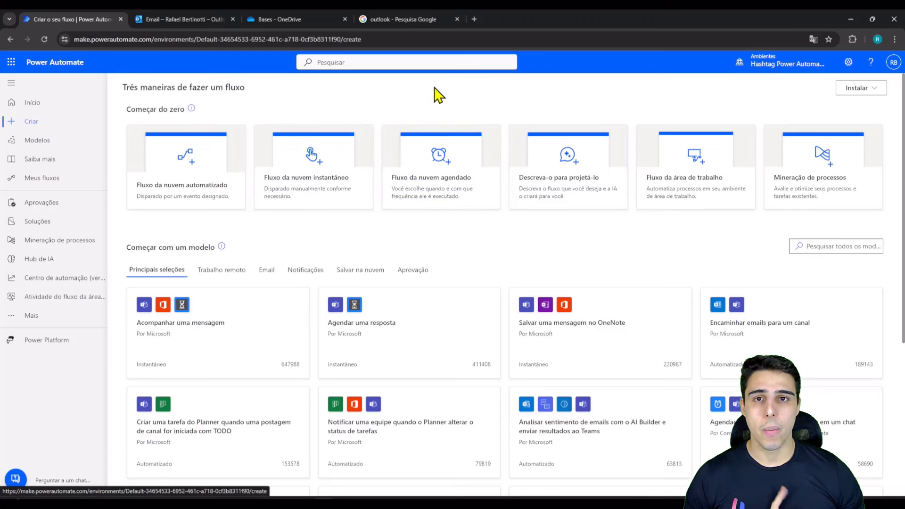
pyautogui.click(306, 19)
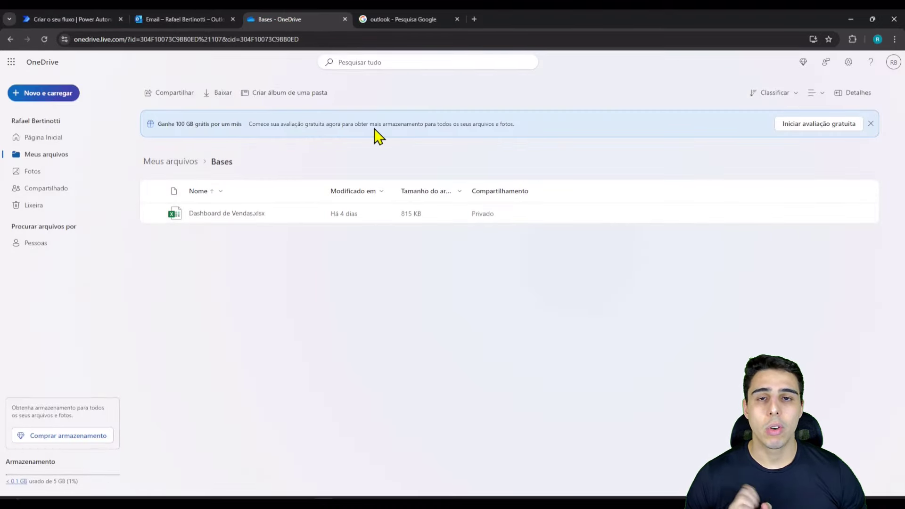
pyautogui.click(405, 19)
pyautogui.doubleClick(106, 74)
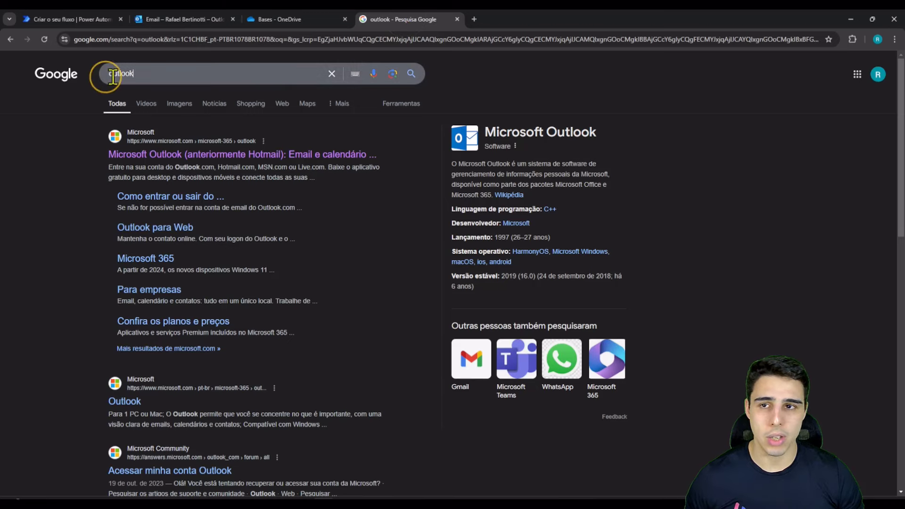
pyautogui.write('one drive login')
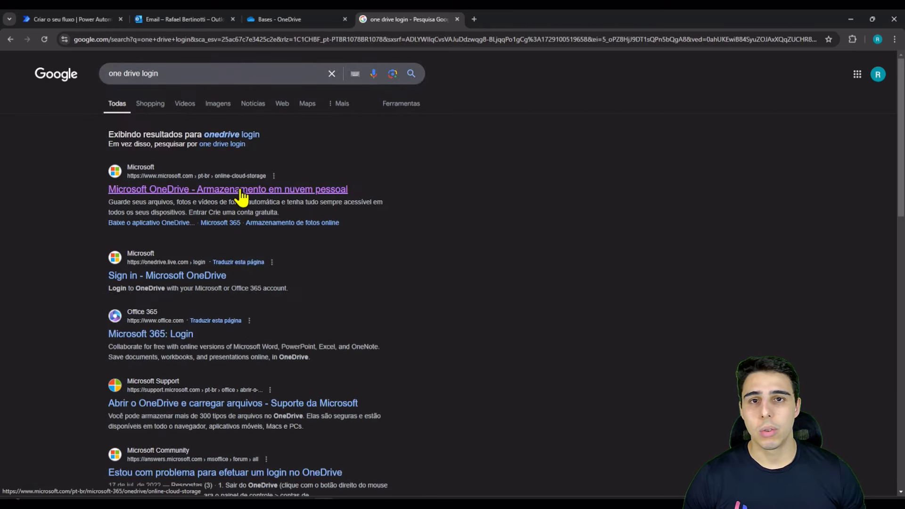
# Step: Go through OneDrive's Página inicial and Meus arquivos into Bases, then return to Power Automate
pyautogui.click(296, 18)
pyautogui.click(47, 141)
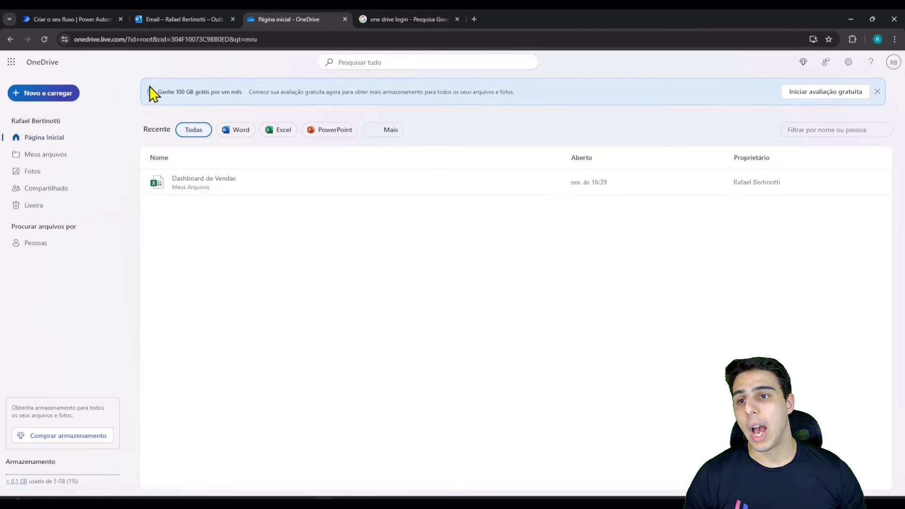
pyautogui.click(31, 159)
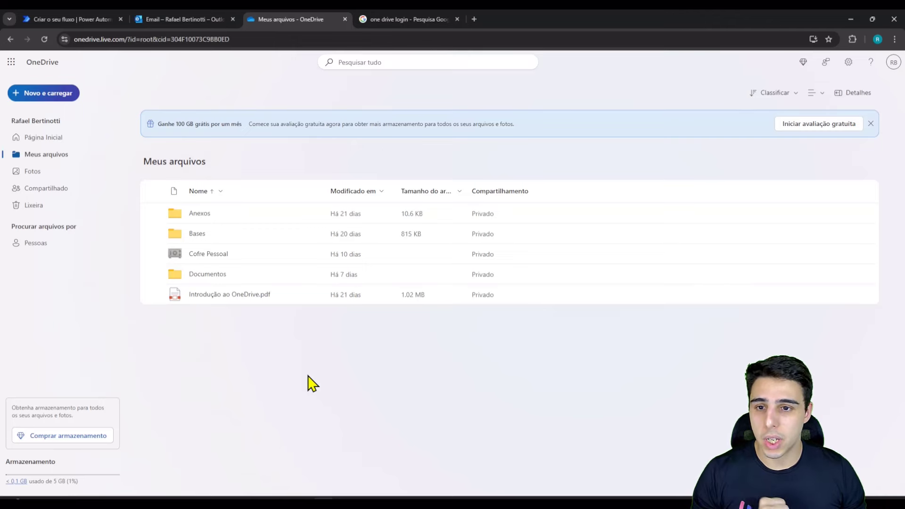
pyautogui.click(197, 235)
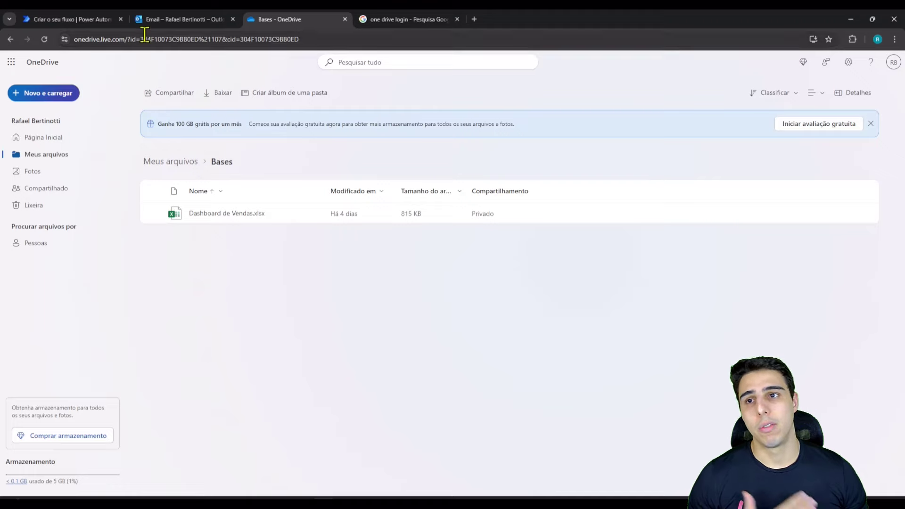
pyautogui.click(84, 20)
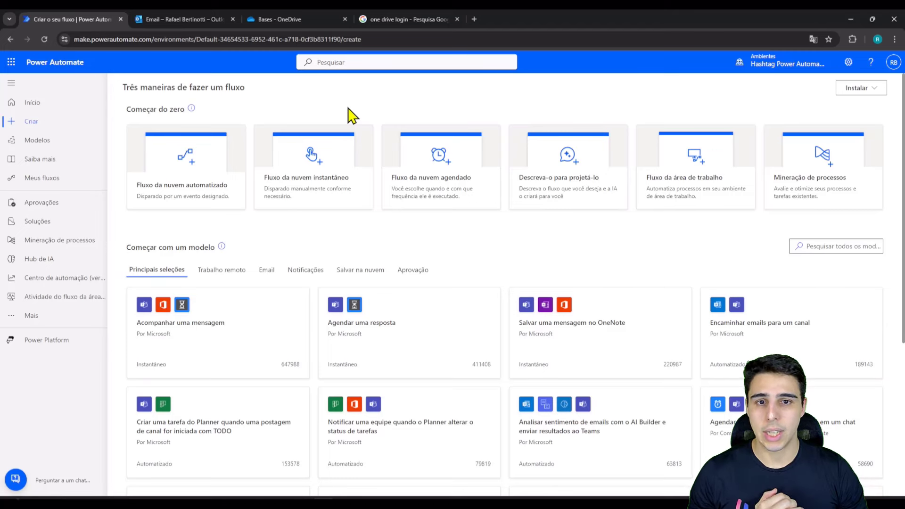
# Step: Create scheduled flow 'Envio diário do relatório de vendas' starting 09:30 AM, repeating every 1 Dia
pyautogui.click(427, 185)
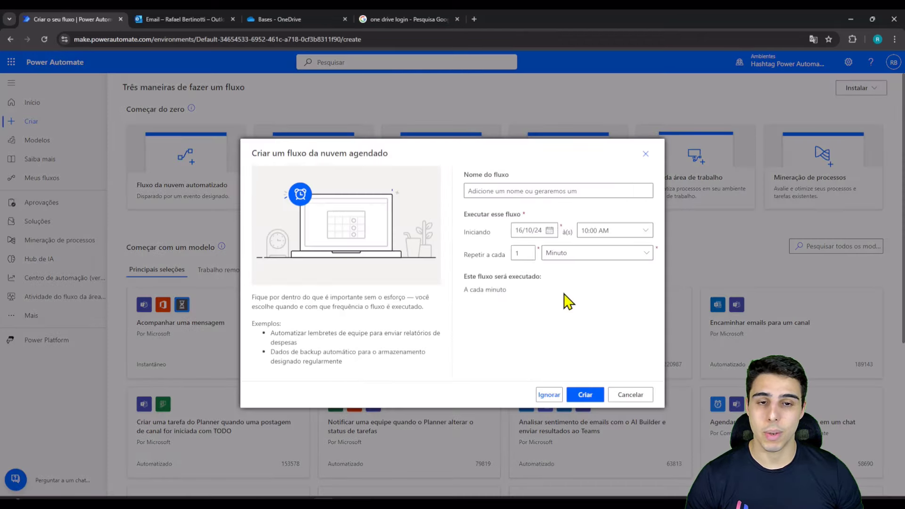
pyautogui.click(569, 192)
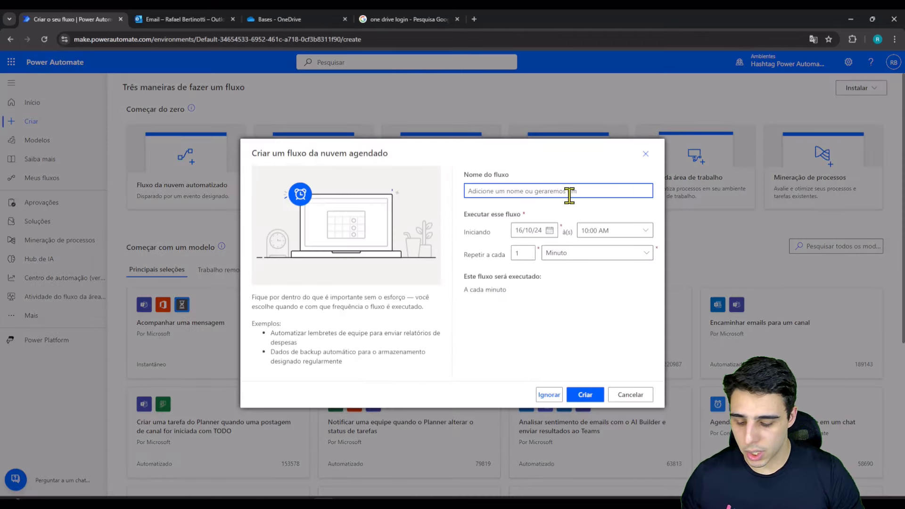
pyautogui.write('Envio diário do relatório de vendas')
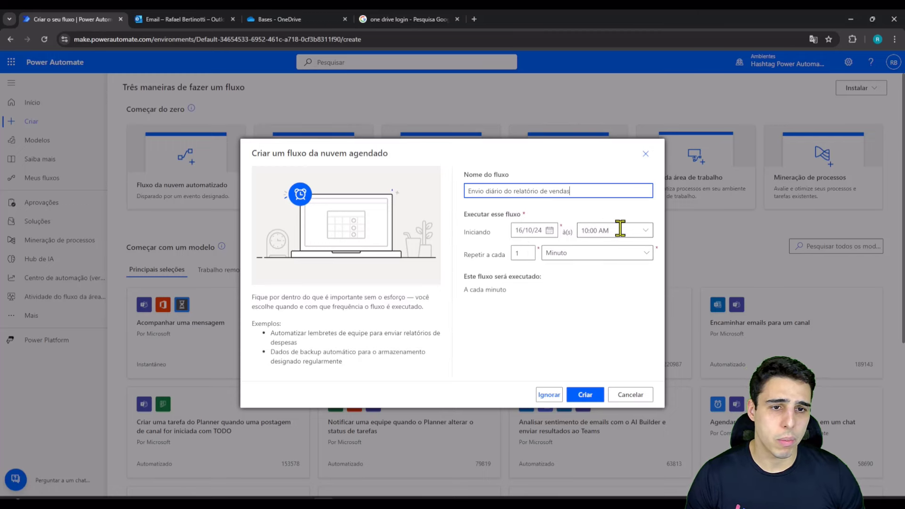
pyautogui.click(646, 230)
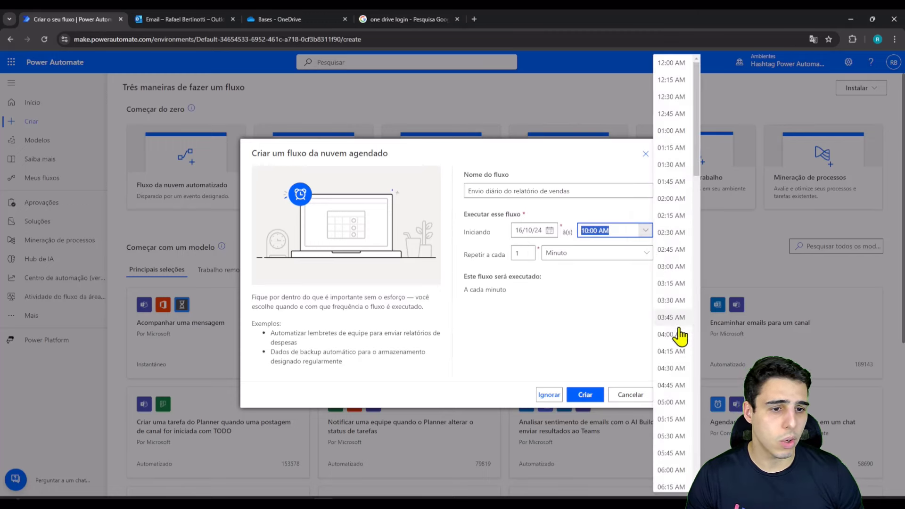
pyautogui.scroll(-1, 670, 395)
pyautogui.scroll(-8, 671, 396)
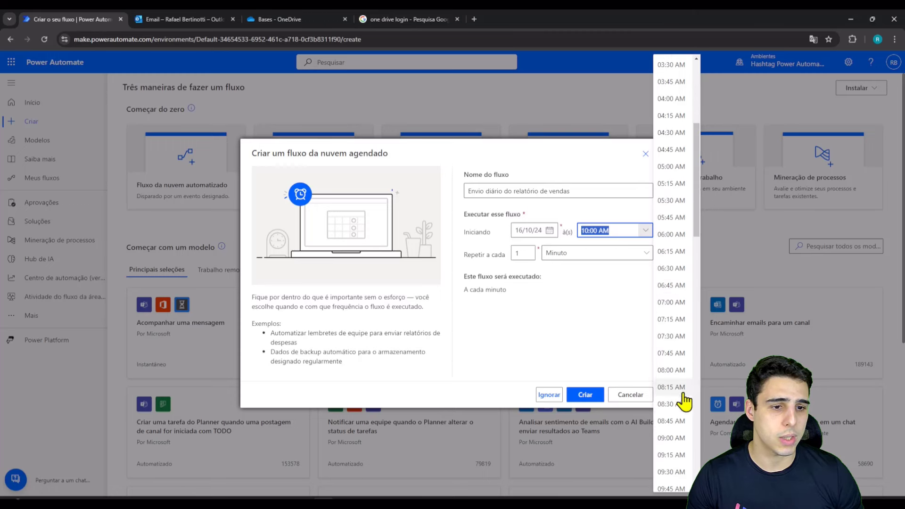
pyautogui.click(674, 331)
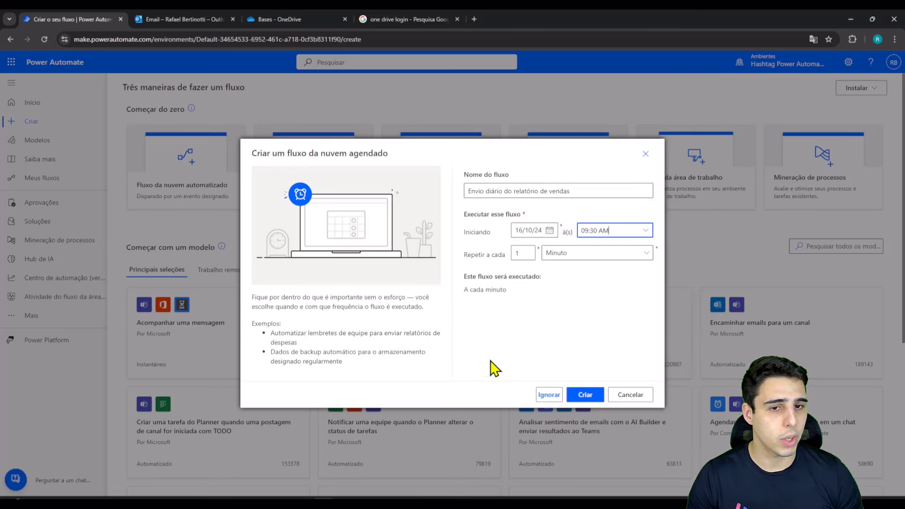
pyautogui.click(562, 257)
pyautogui.click(587, 301)
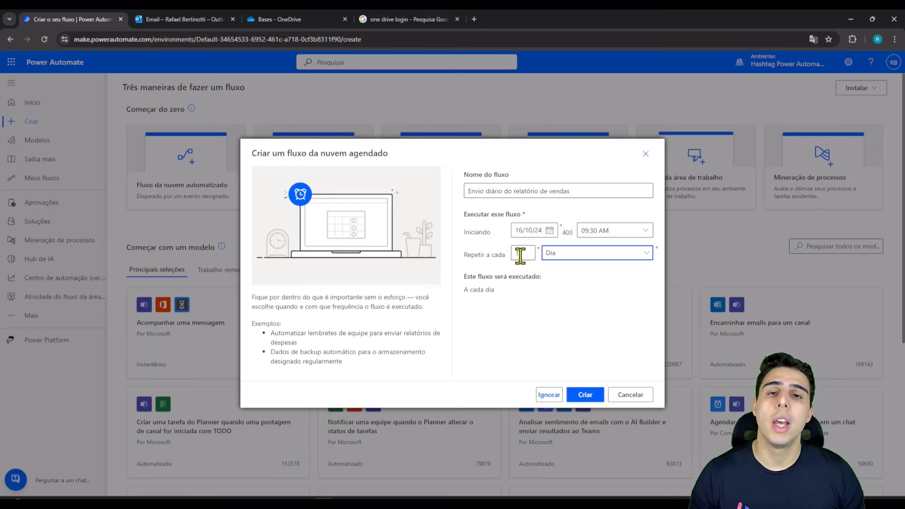
pyautogui.click(587, 395)
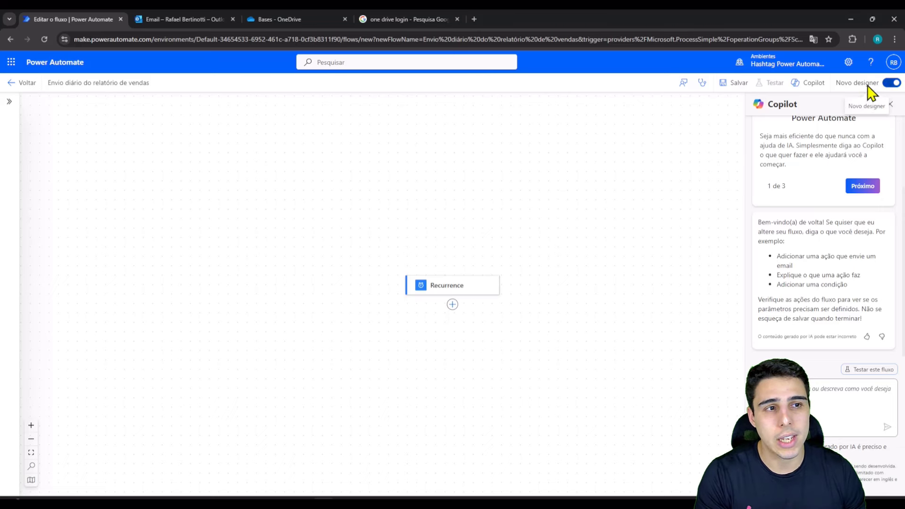
# Step: Turn off the Novo designer toggle to use the classic flow editor
pyautogui.click(891, 85)
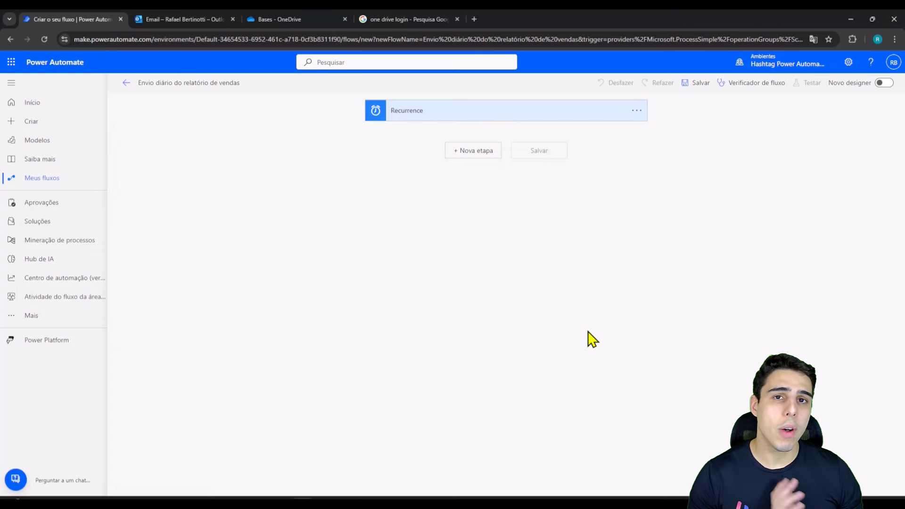
# Step: Bring the blank PowerPoint presentation Apresentação1 forward and show the Inserir ribbon tab
pyautogui.moveTo(631, 498)
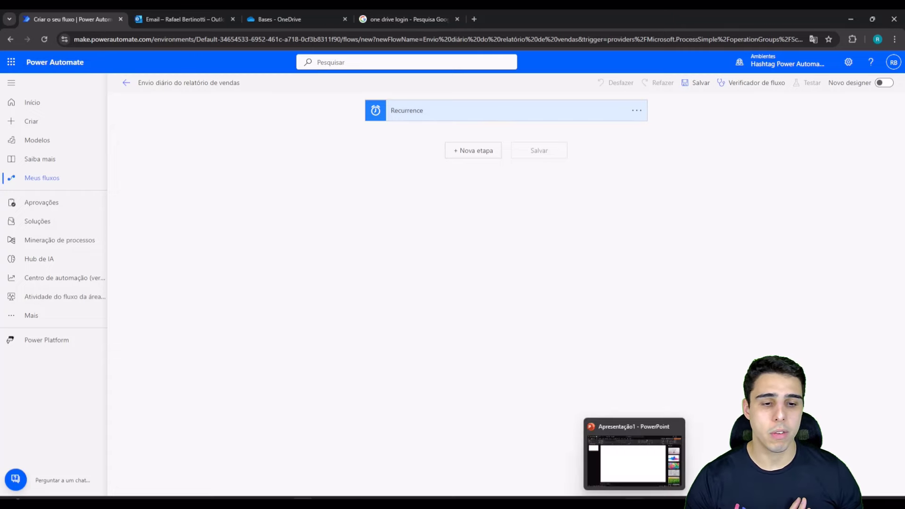
pyautogui.click(637, 479)
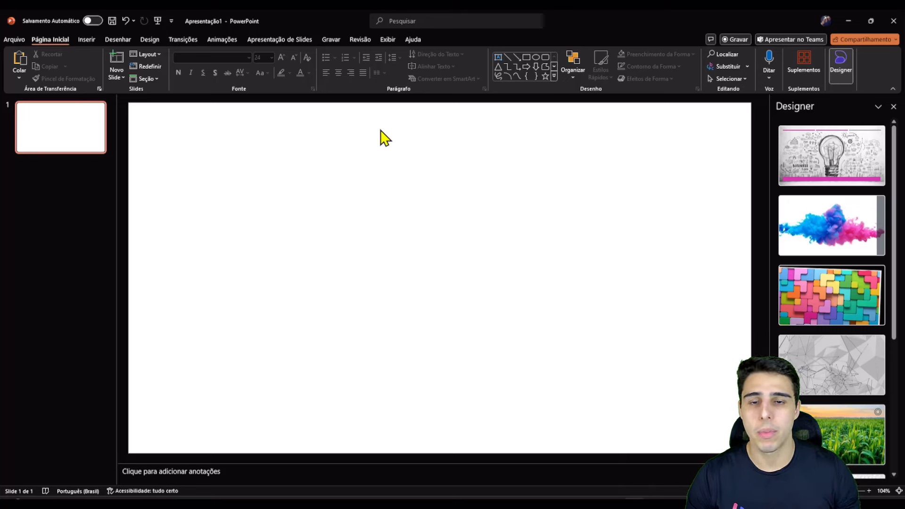
pyautogui.click(92, 40)
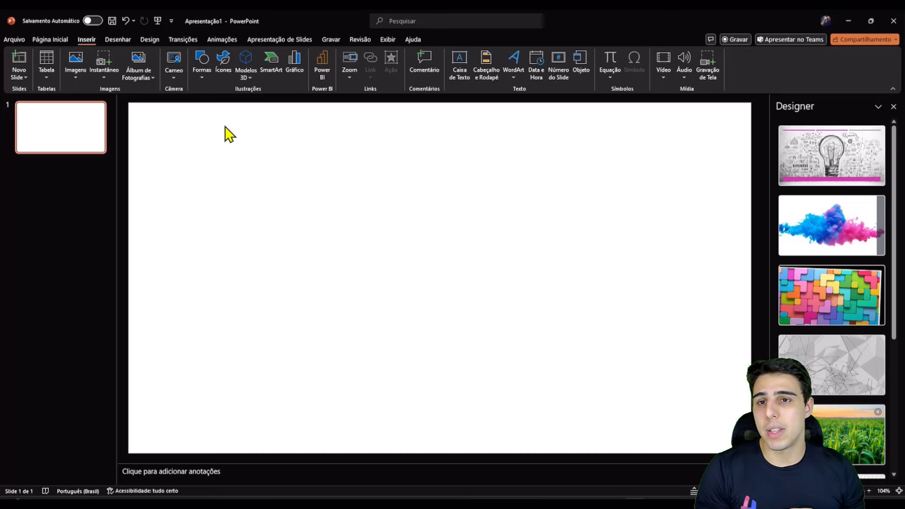
# Step: Draw a rectangle near the top of the slide containing the text 'Definir Recorrência'
pyautogui.click(201, 66)
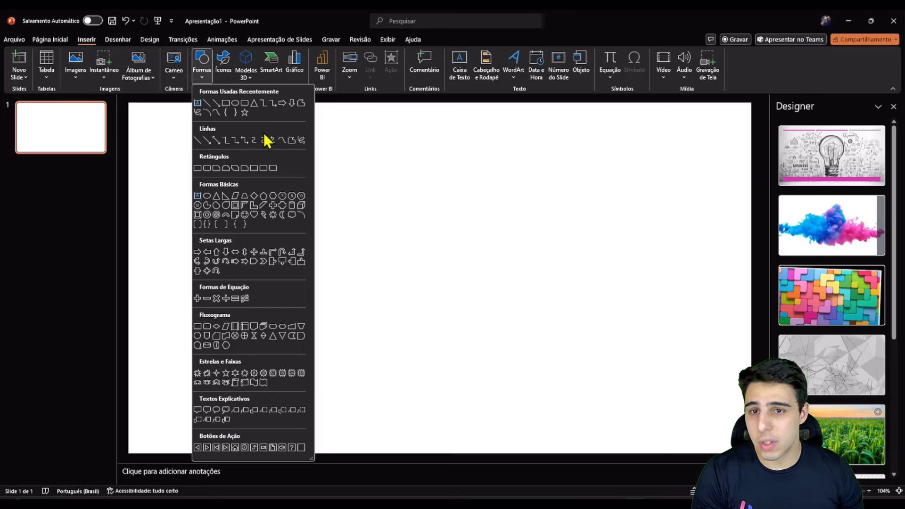
pyautogui.click(226, 103)
pyautogui.moveTo(339, 129); pyautogui.dragTo(465, 171)
pyautogui.moveTo(421, 151); pyautogui.dragTo(428, 151)
pyautogui.click(469, 149)
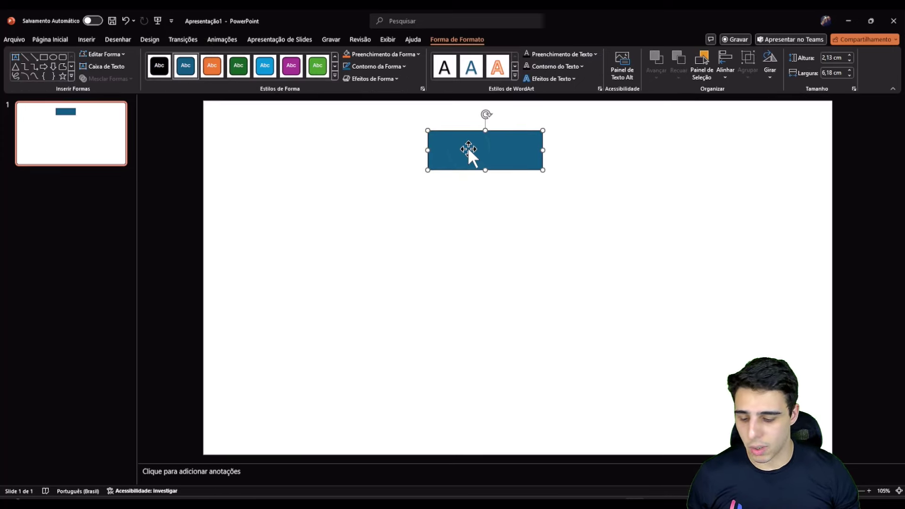
pyautogui.write('Definir Recorrencia')
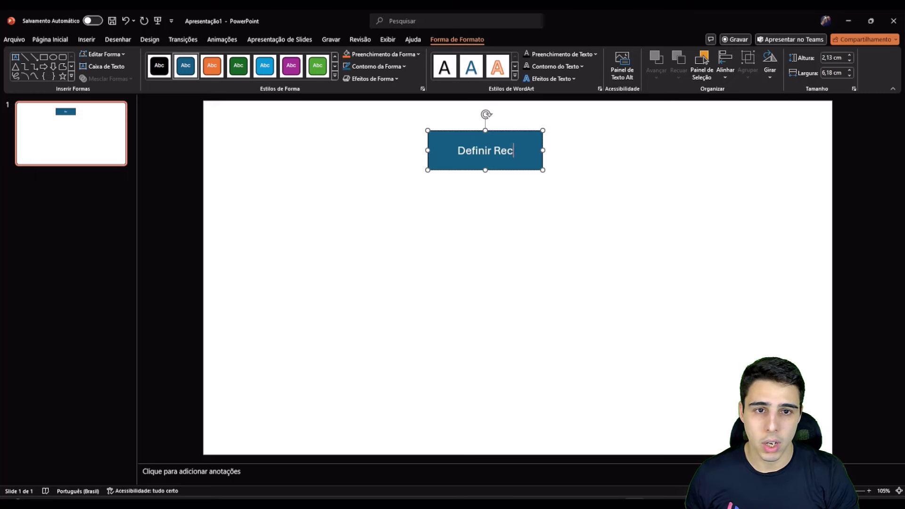
pyautogui.press('BackSpace')
pyautogui.press('BackSpace')
pyautogui.press('BackSpace')
pyautogui.press('BackSpace')
pyautogui.press('BackSpace')
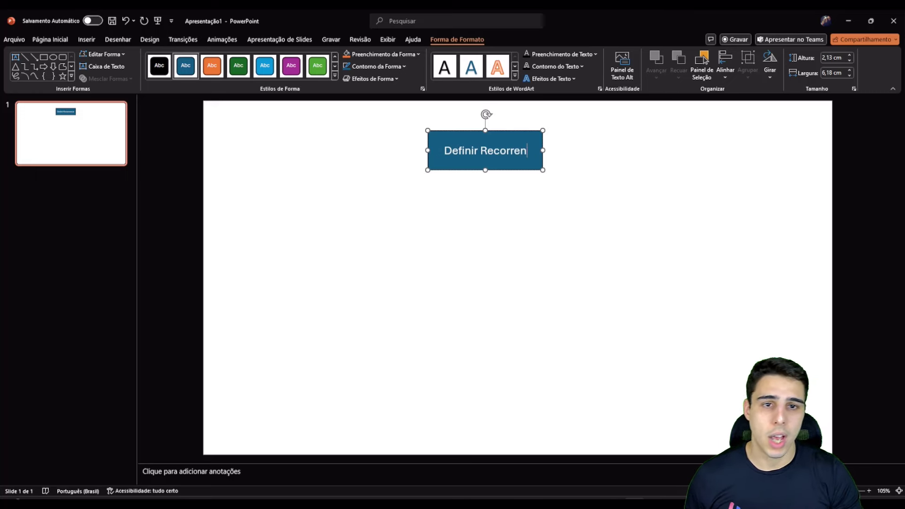
pyautogui.write('ê')
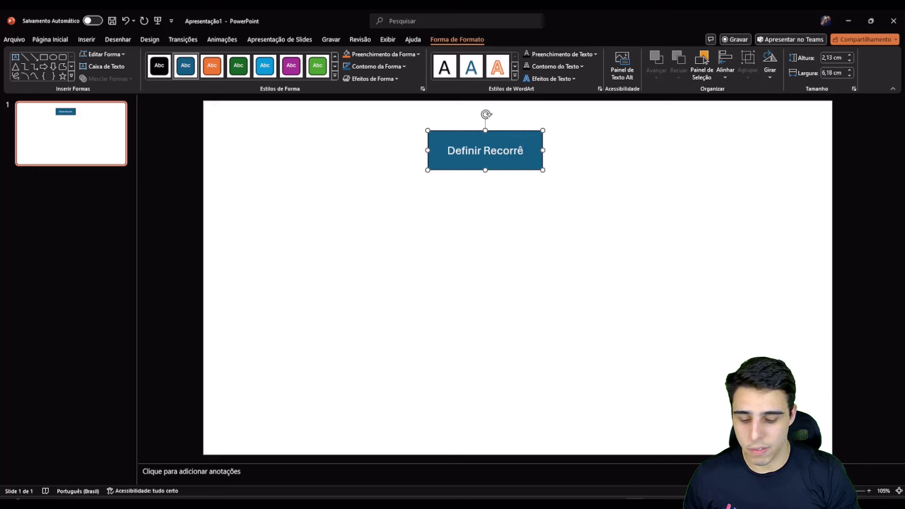
pyautogui.write('ncia')
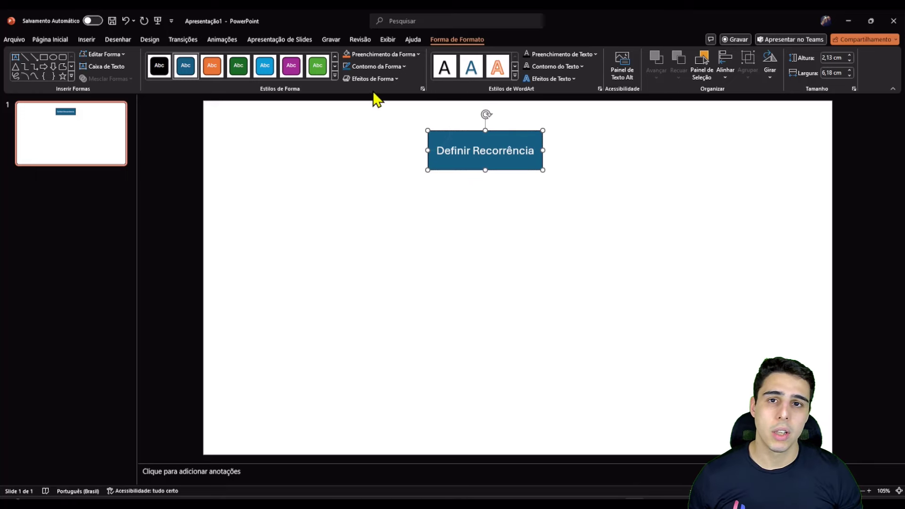
# Step: Fill the Definir Recorrência box green and duplicate it directly below
pyautogui.click(383, 54)
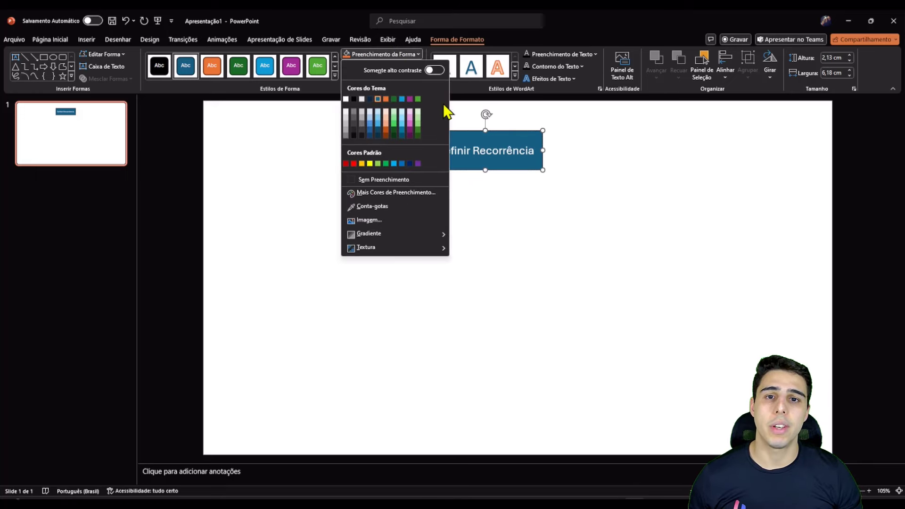
pyautogui.click(393, 124)
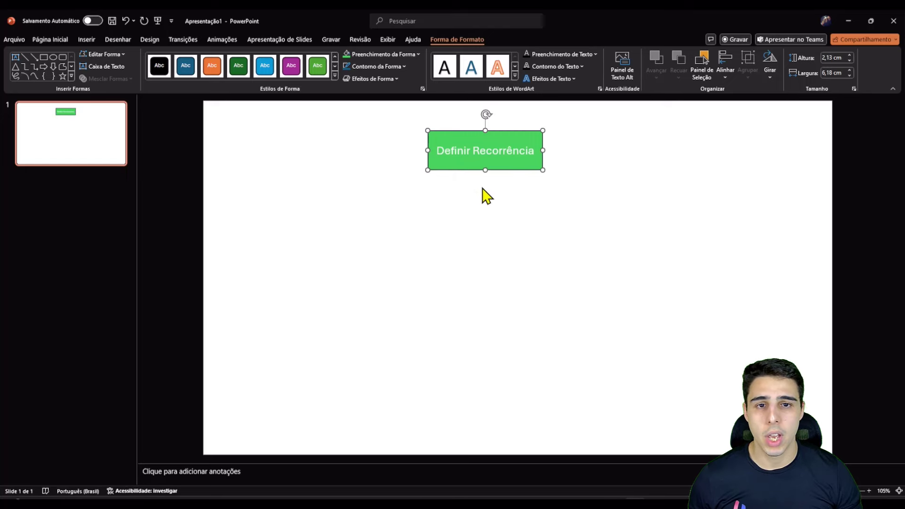
pyautogui.moveTo(477, 163); pyautogui.dragTo(469, 211)
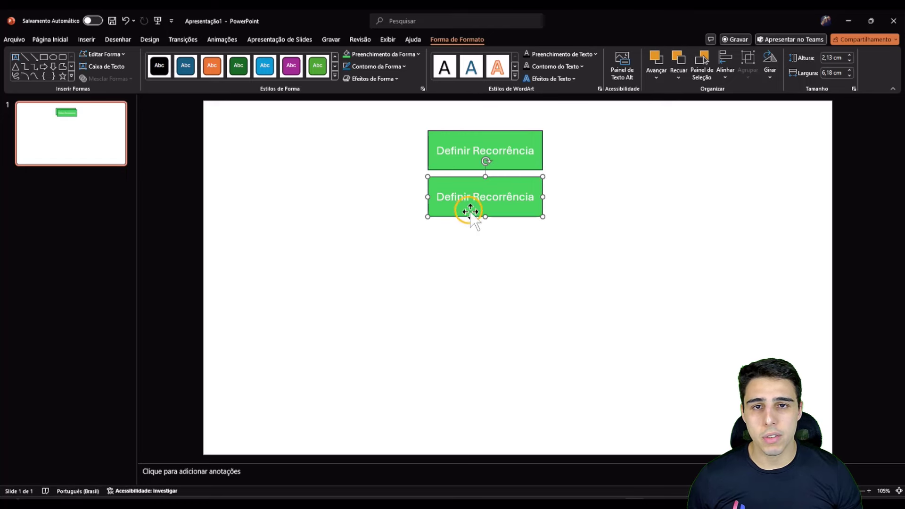
# Step: Fill the lower box dark blue and retitle it 'Pegar o arquivo que está no One Drive'
pyautogui.click(377, 55)
pyautogui.click(380, 105)
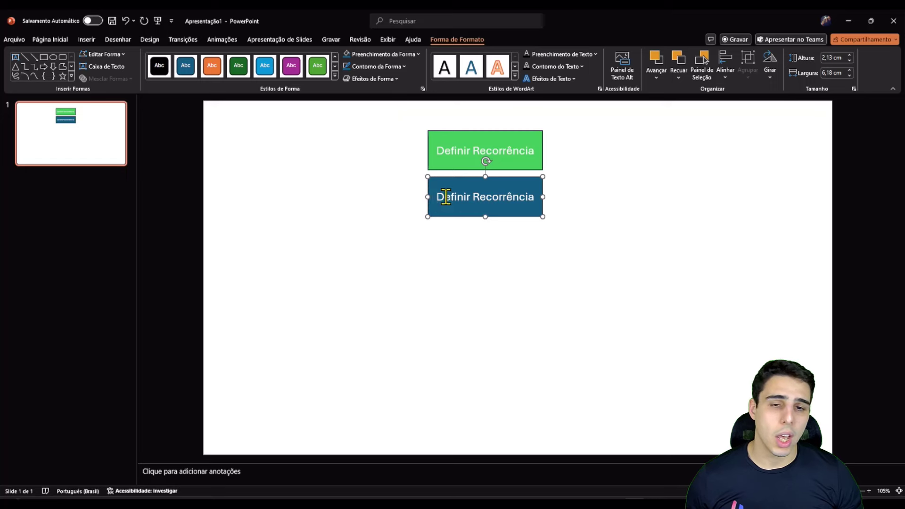
pyautogui.moveTo(446, 197); pyautogui.dragTo(531, 207)
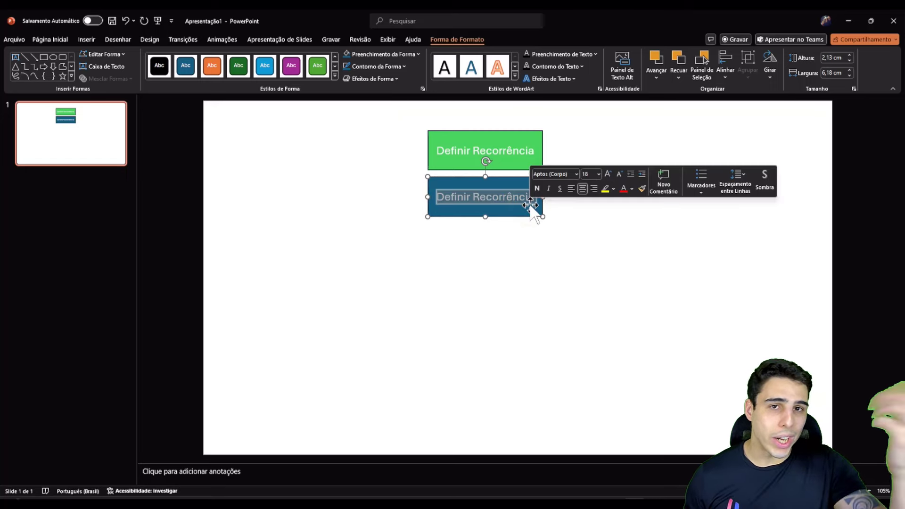
pyautogui.write('Pegar o')
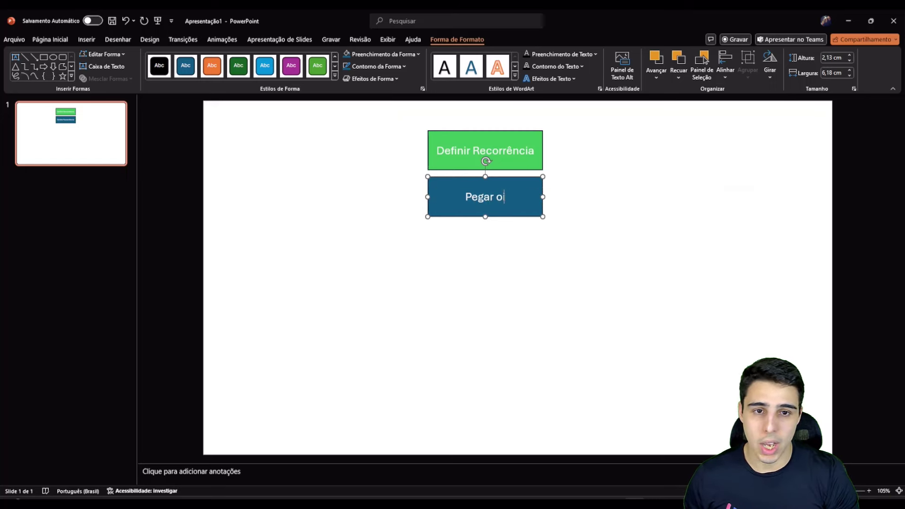
pyautogui.write(' arqui')
pyautogui.press('BackSpace')
pyautogui.write('arquivo de')
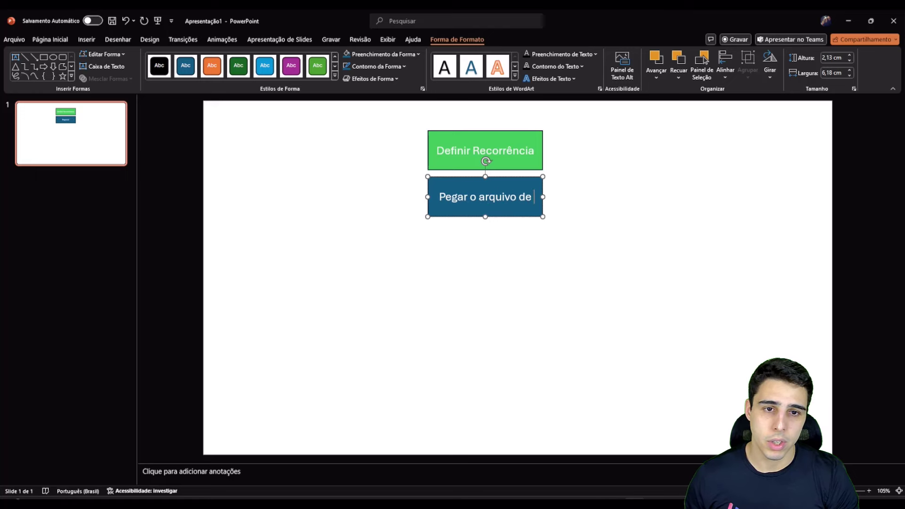
pyautogui.press('BackSpace')
pyautogui.press('BackSpace')
pyautogui.write('que e')
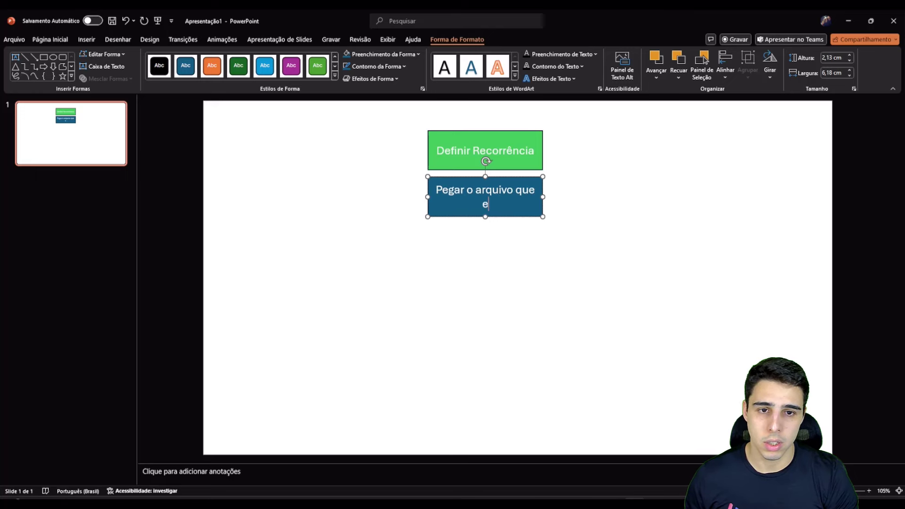
pyautogui.write('stá no One Drive')
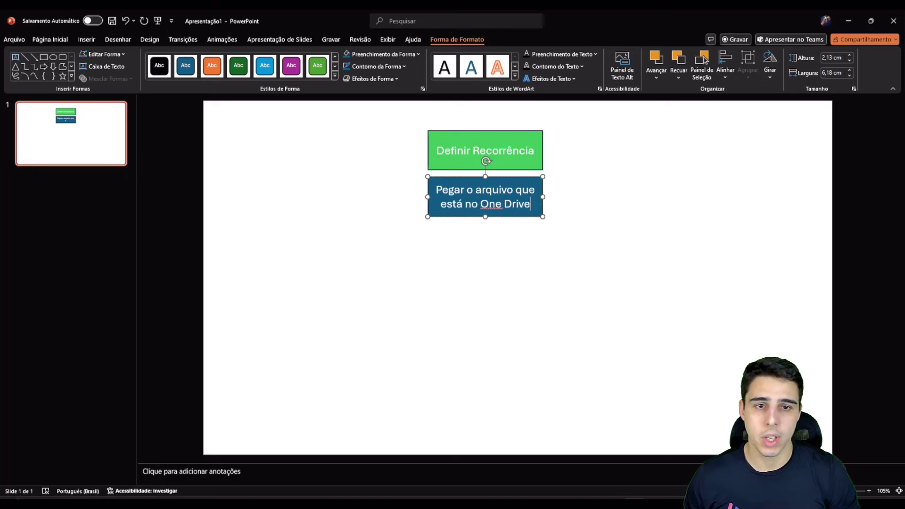
# Step: Copy and paste a duplicate of the blue Pegar o arquivo box
pyautogui.press('Escape')
pyautogui.hotkey('ctrl', 'c')
pyautogui.hotkey('ctrl', 'v')
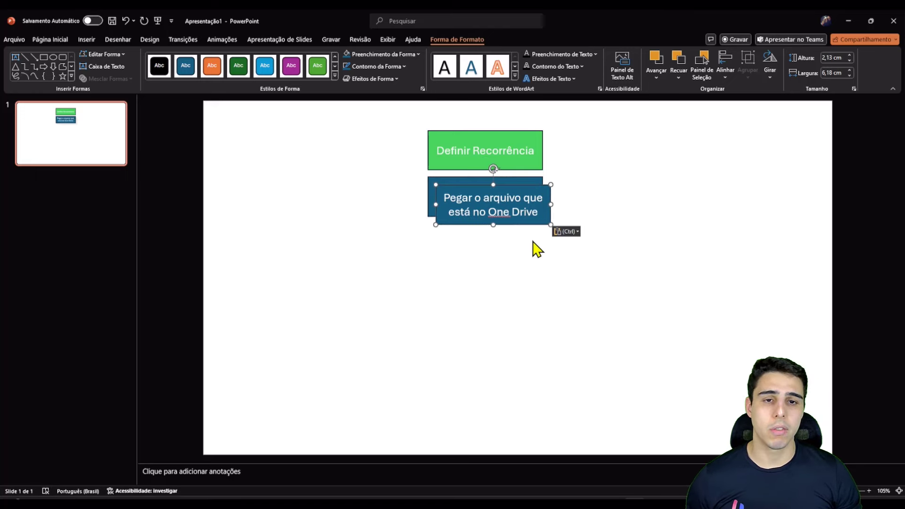
# Step: Place the copy below the blue box and retitle it 'Anexar o Arquivo no Email'
pyautogui.moveTo(529, 220); pyautogui.dragTo(528, 259)
pyautogui.doubleClick(522, 251)
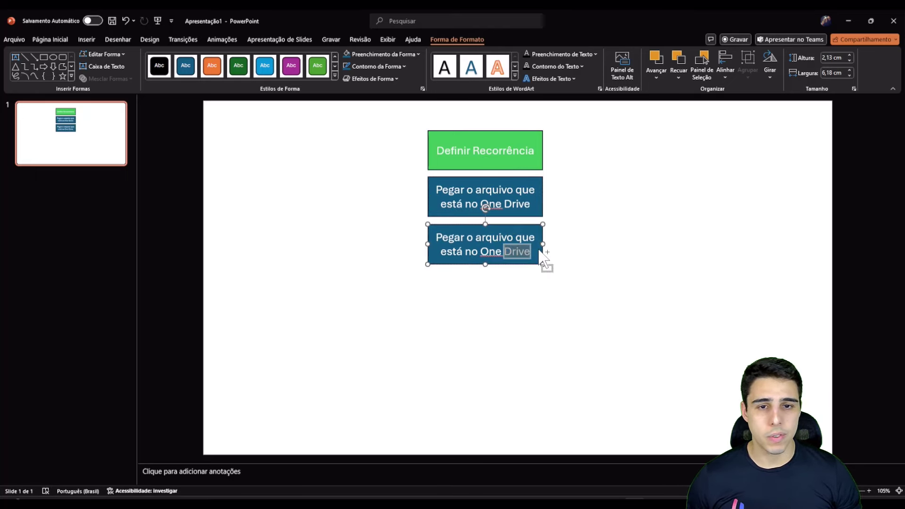
pyautogui.hotkey('ctrl', 't')
pyautogui.press('Escape')
pyautogui.tripleClick(533, 250)
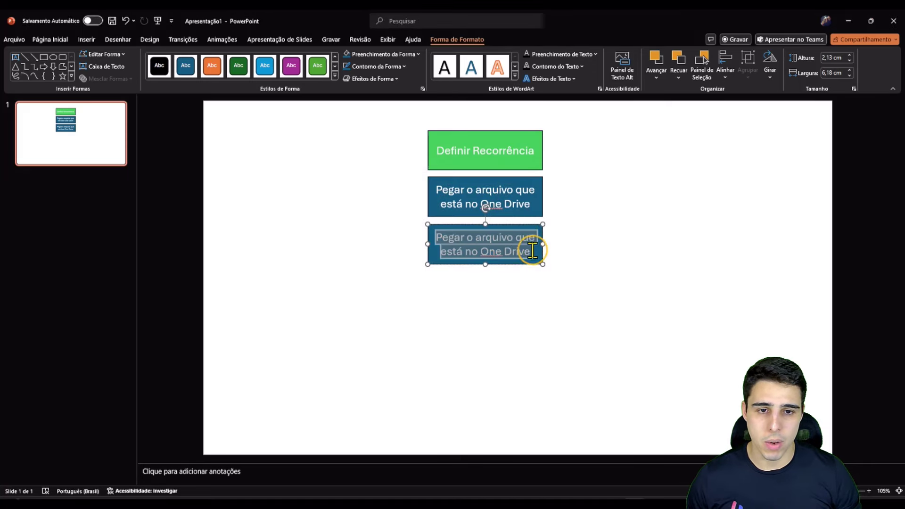
pyautogui.write('Anexar o')
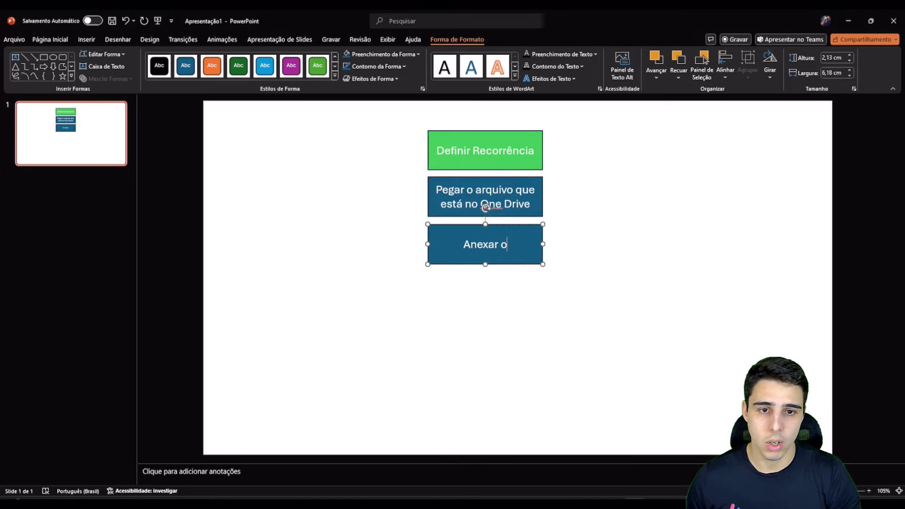
pyautogui.write(' Arquivo no')
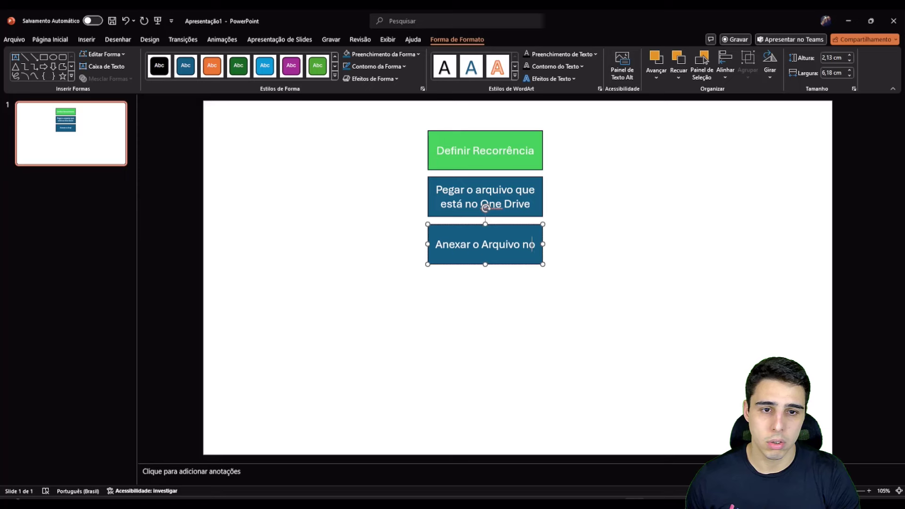
pyautogui.write(' Emal')
pyautogui.press('Left')
pyautogui.write('i')
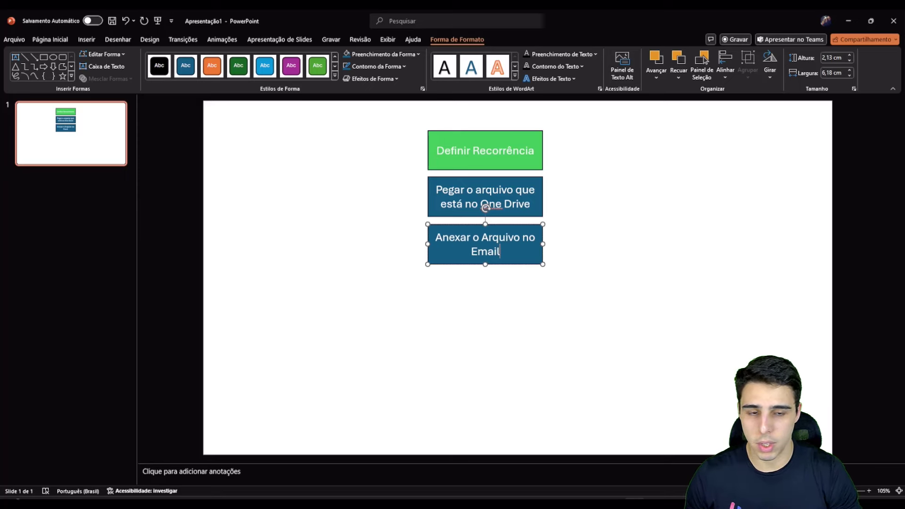
pyautogui.click(533, 273)
pyautogui.click(529, 262)
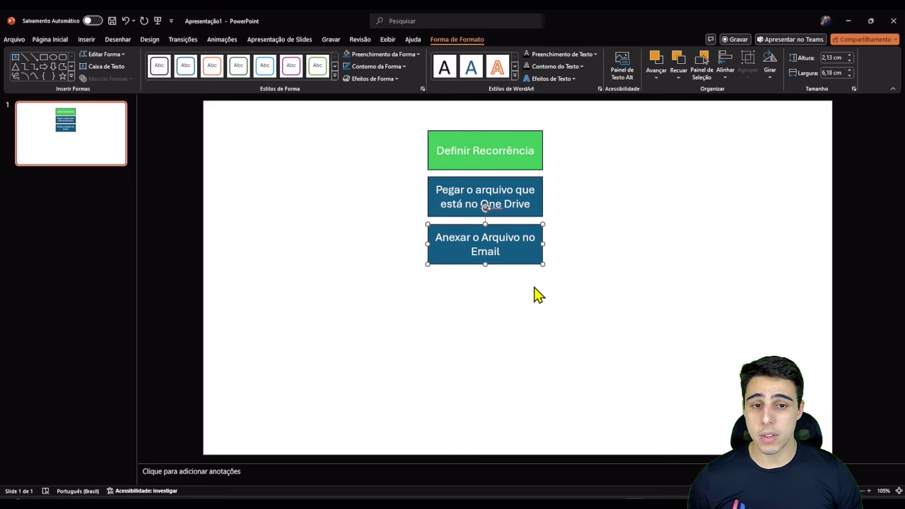
pyautogui.moveTo(527, 263); pyautogui.dragTo(526, 279)
pyautogui.hotkey('ctrl', 'z')
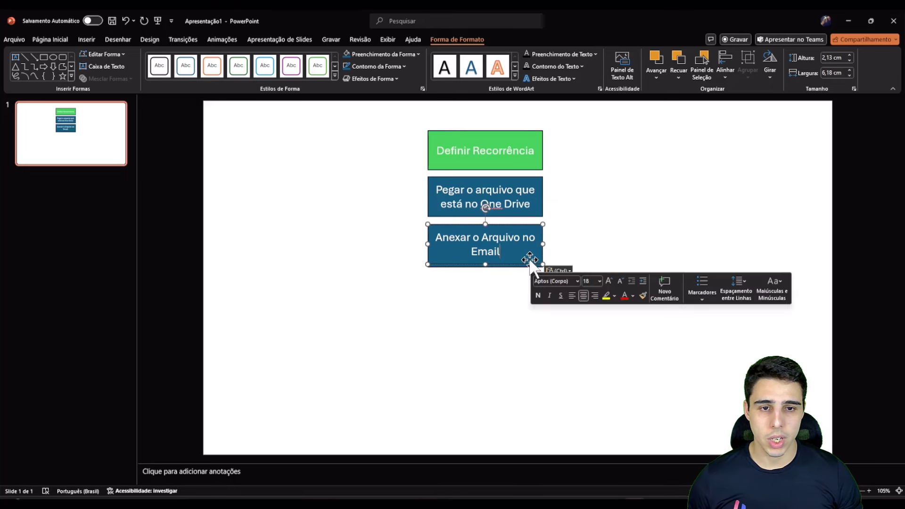
# Step: Duplicate the Anexar box below, retitle it 'Enivar o Email', and click into 'Enivar'
pyautogui.moveTo(531, 259); pyautogui.dragTo(530, 309)
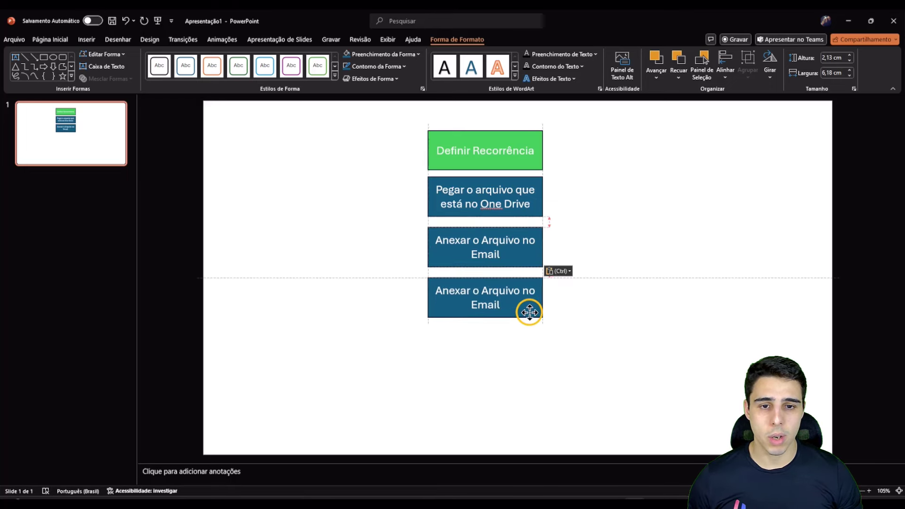
pyautogui.tripleClick(481, 299)
pyautogui.write('Enivar o Email')
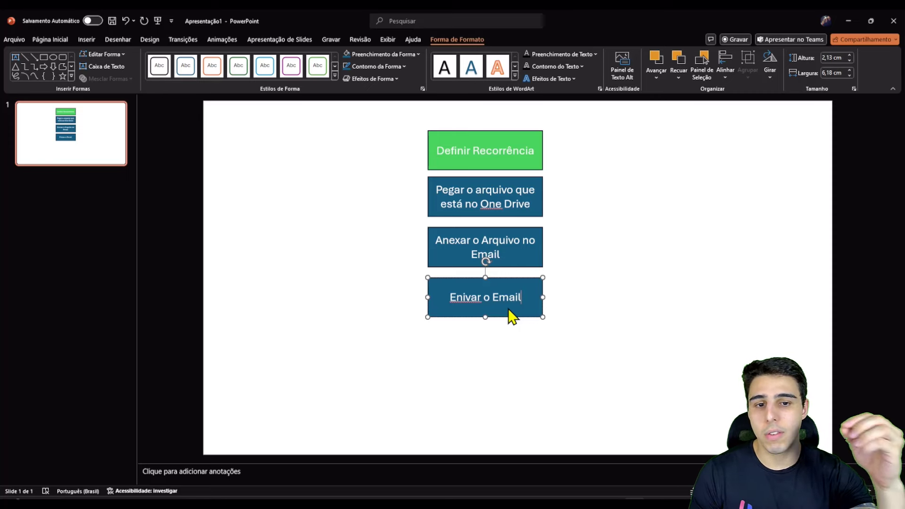
pyautogui.click(460, 294)
# Step: Correct the misspelled 'Enivar' to 'Enviar' in the fourth flowchart box
pyautogui.rightClick(460, 293)
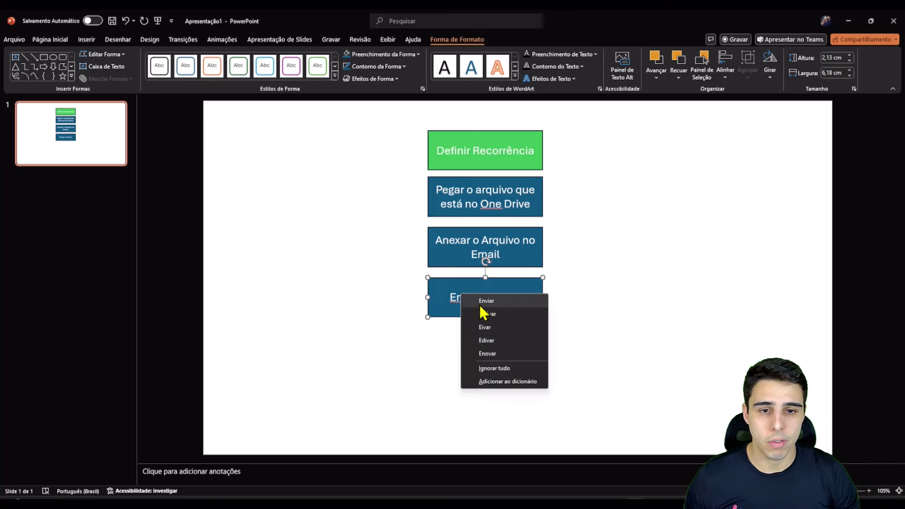
pyautogui.click(480, 305)
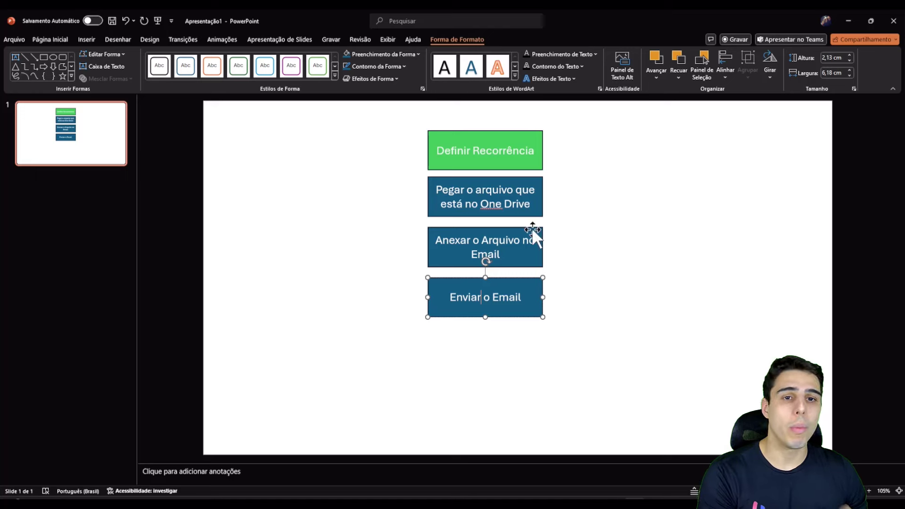
# Step: Strike through the existing text in the second flowchart box
pyautogui.click(531, 203)
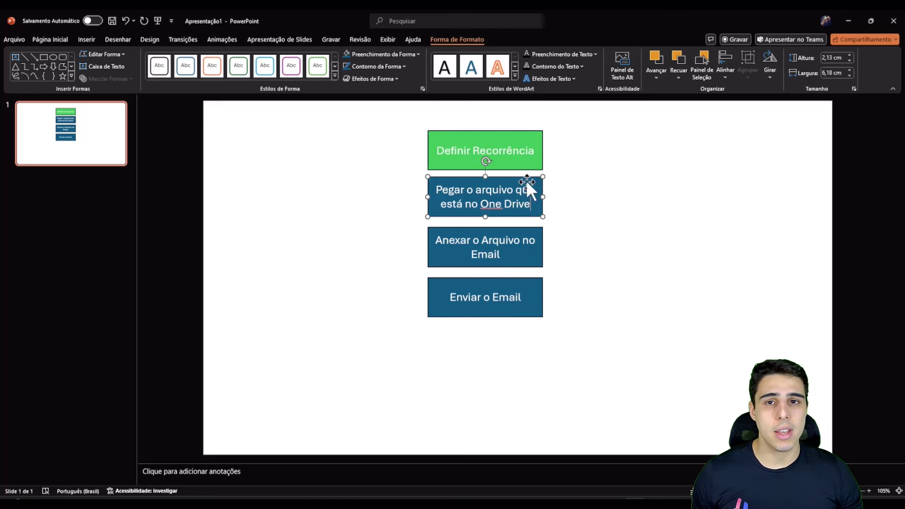
pyautogui.moveTo(436, 188); pyautogui.dragTo(531, 203)
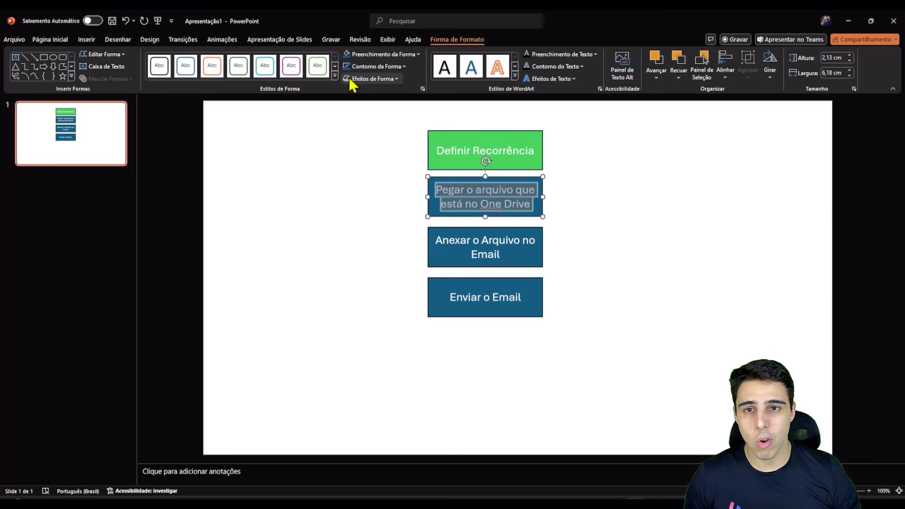
pyautogui.click(52, 40)
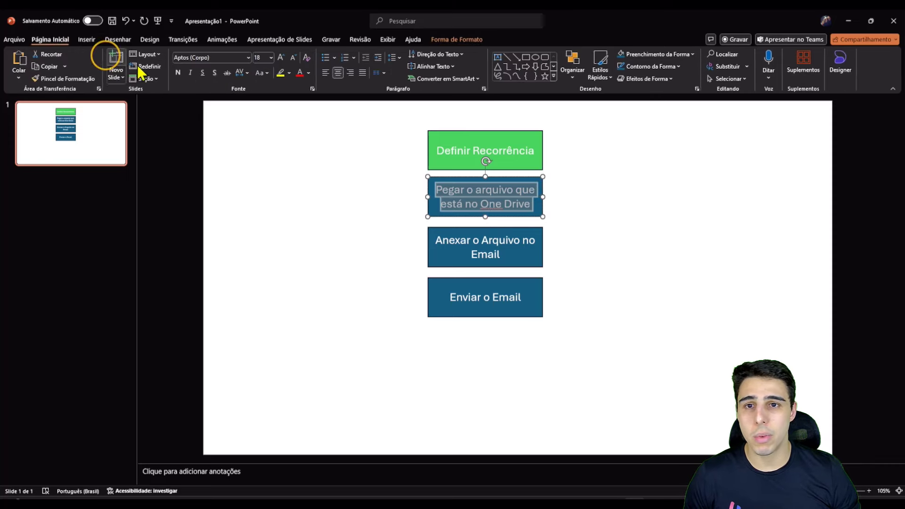
pyautogui.click(226, 74)
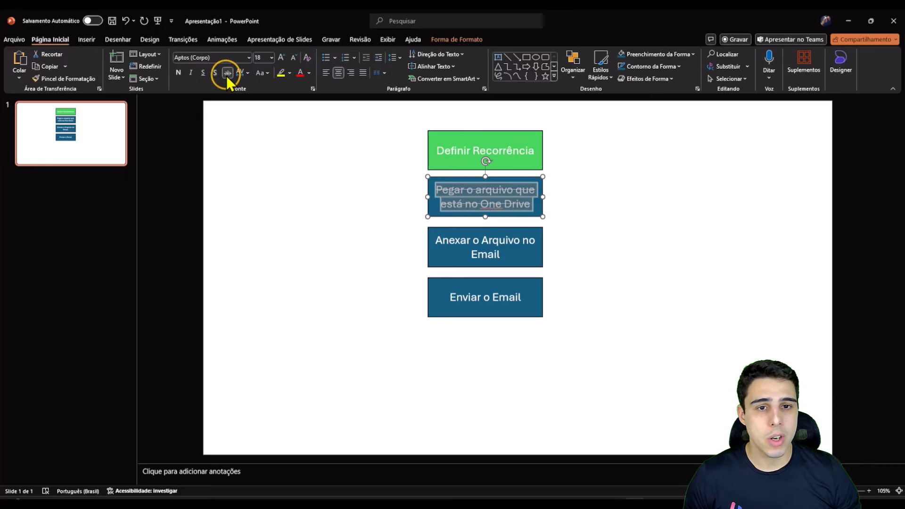
# Step: Add an unstruck line 'Pegar o conteúdo arquivo no One Drive' and widen the box to fit
pyautogui.click(532, 202)
pyautogui.press('Return')
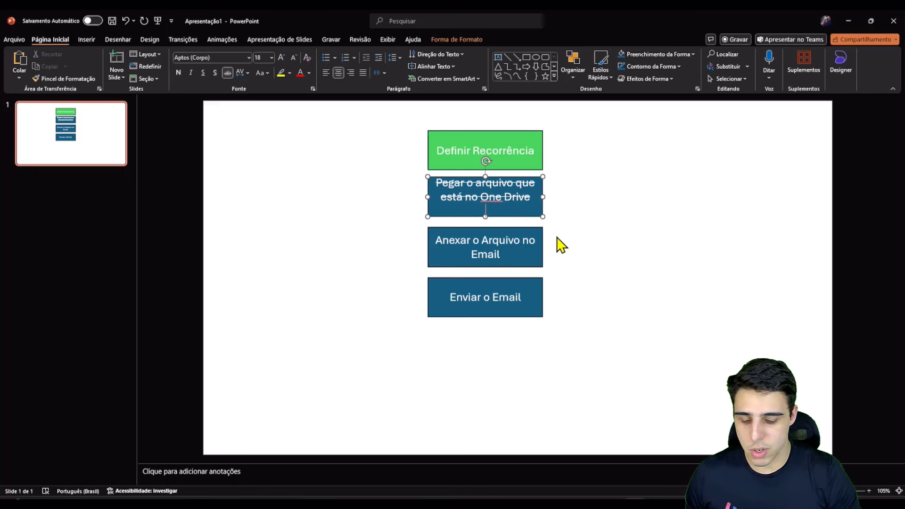
pyautogui.write('Pegar o con')
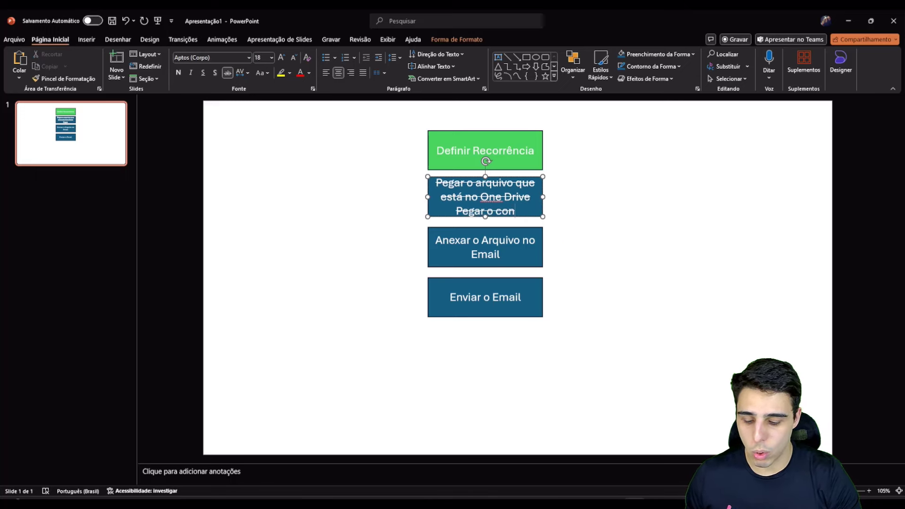
pyautogui.write('teúdi do')
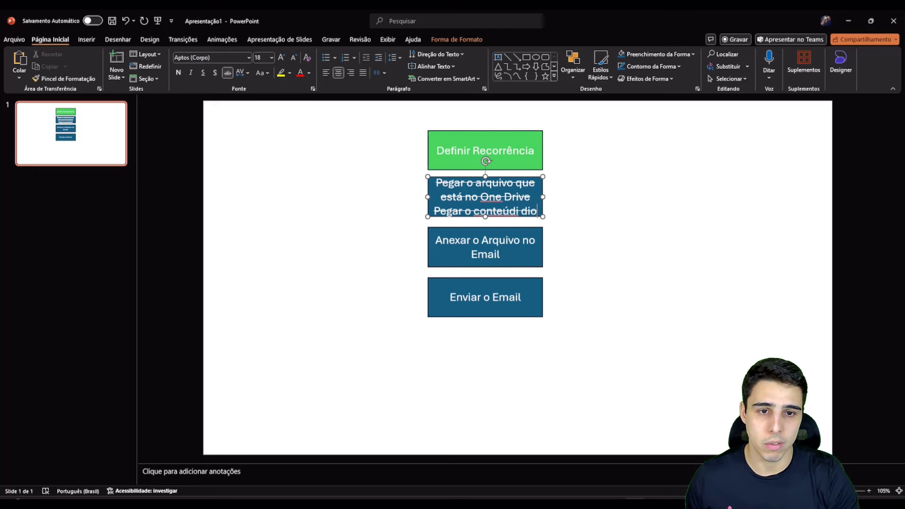
pyautogui.press('BackSpace')
pyautogui.press('BackSpace')
pyautogui.press('BackSpace')
pyautogui.press('BackSpace')
pyautogui.write('o ')
pyautogui.write('do')
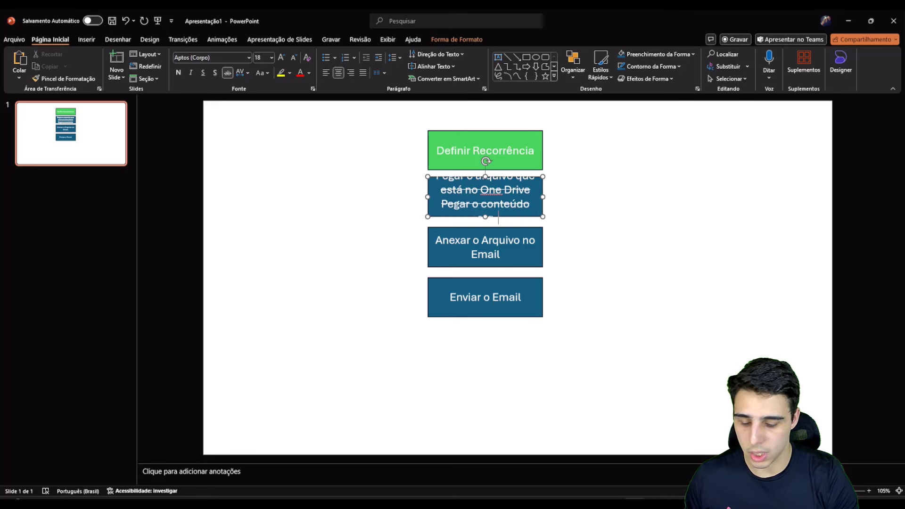
pyautogui.write('arquivo no One Drive')
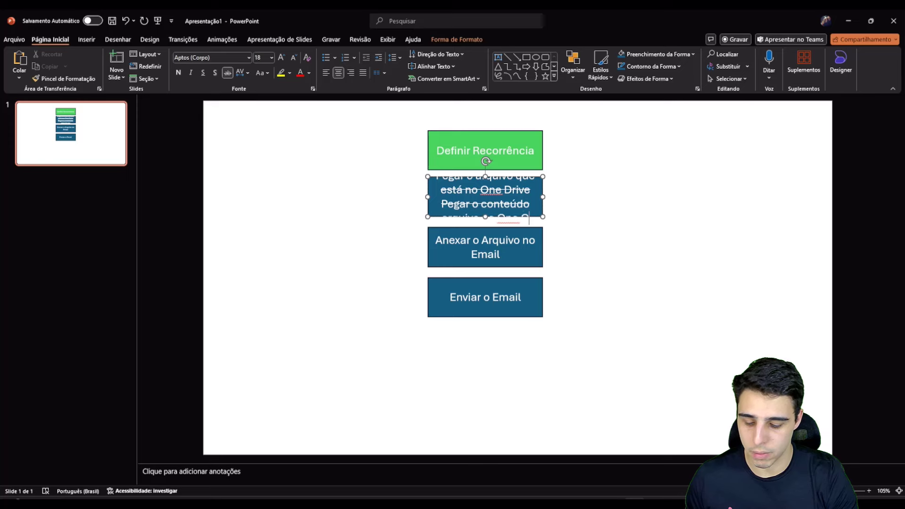
pyautogui.moveTo(543, 197); pyautogui.dragTo(619, 197)
pyautogui.moveTo(429, 194); pyautogui.dragTo(586, 207)
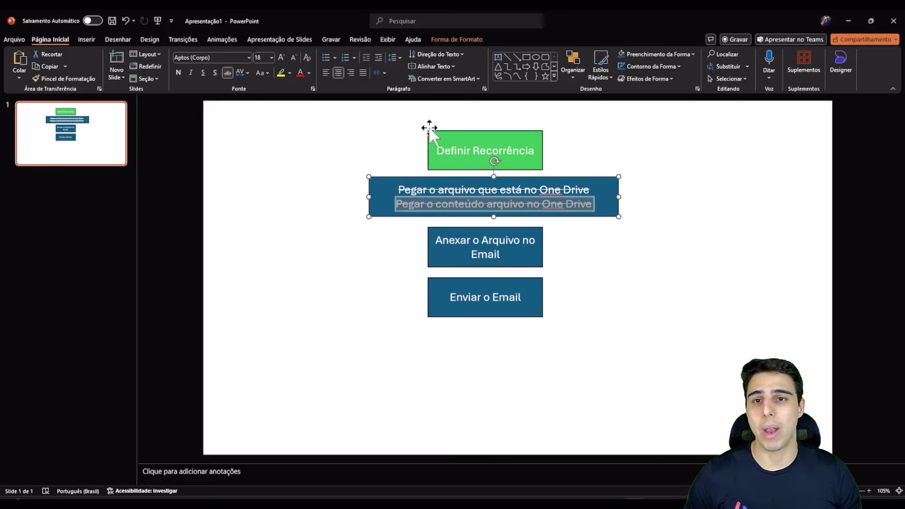
pyautogui.click(227, 73)
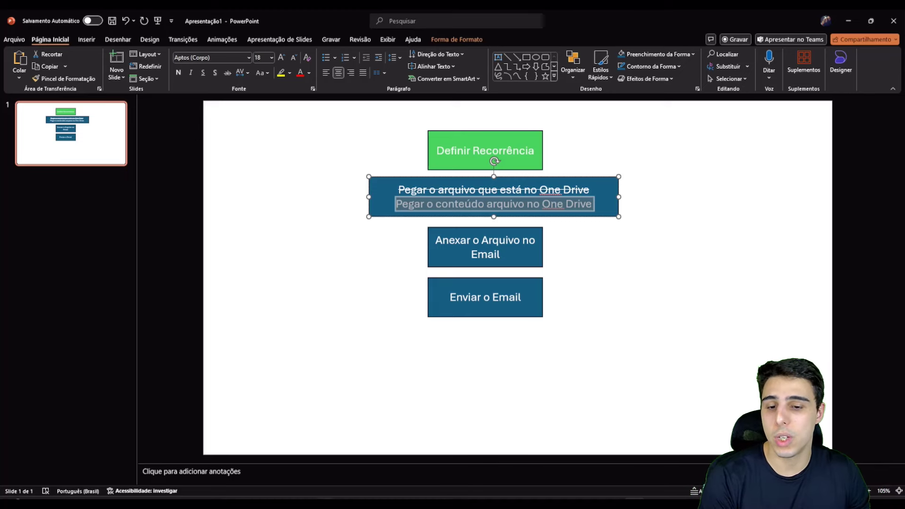
# Step: In Power Automate, add a new step under Recurrence and show all connectors
pyautogui.click(299, 475)
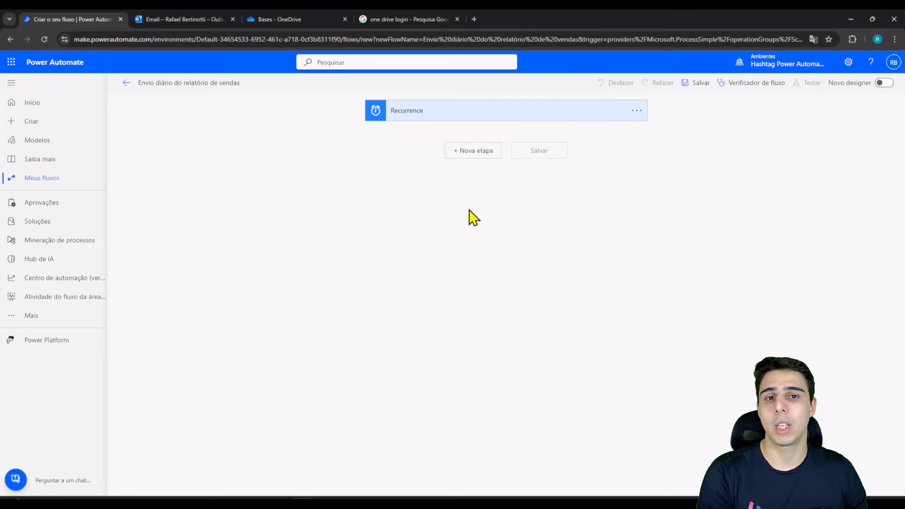
pyautogui.click(462, 163)
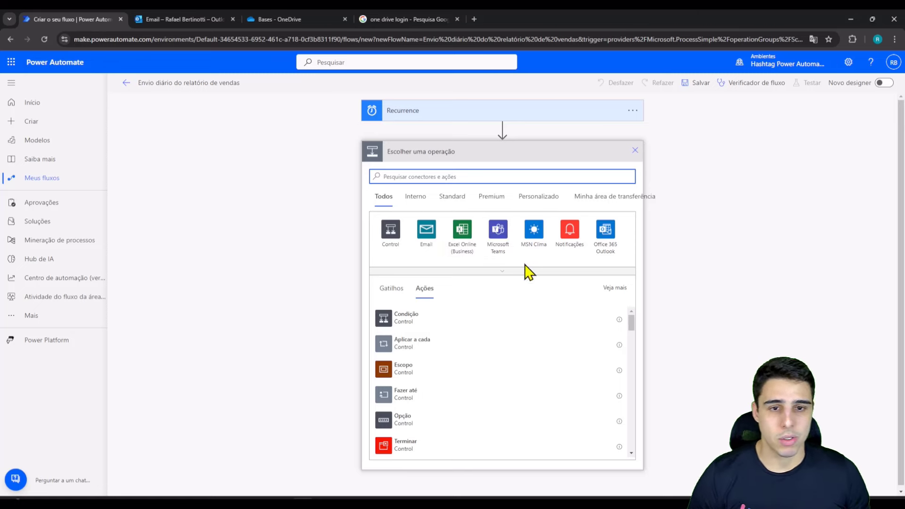
pyautogui.click(511, 272)
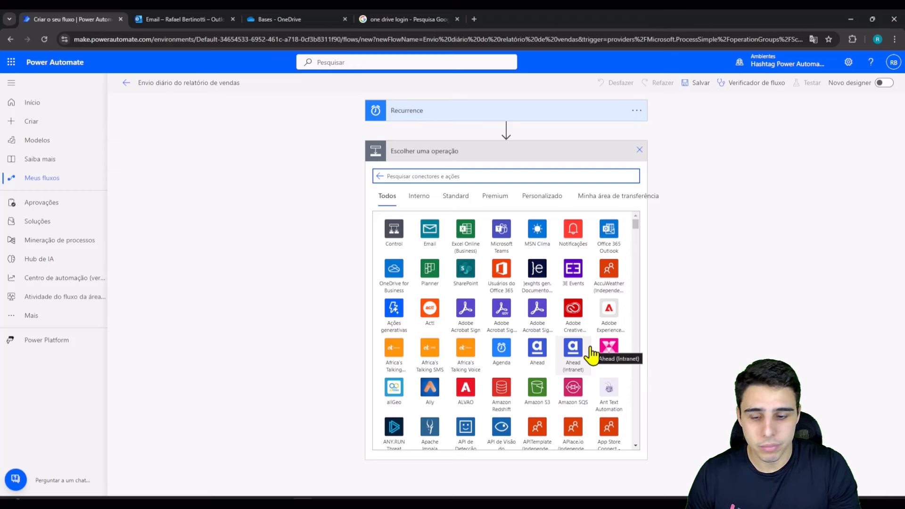
# Step: Search connectors for 'one drive' and compare OneDrive with OneDrive for Business
pyautogui.write('one drive')
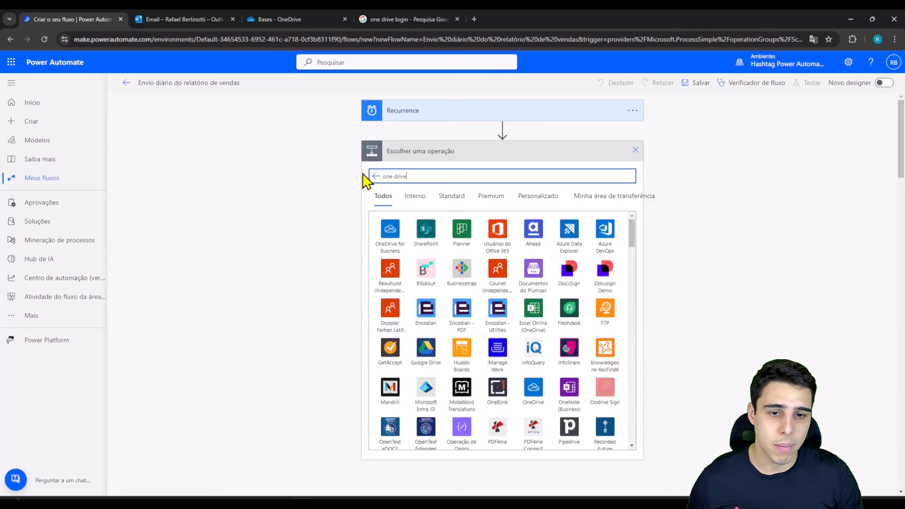
pyautogui.press('Print')
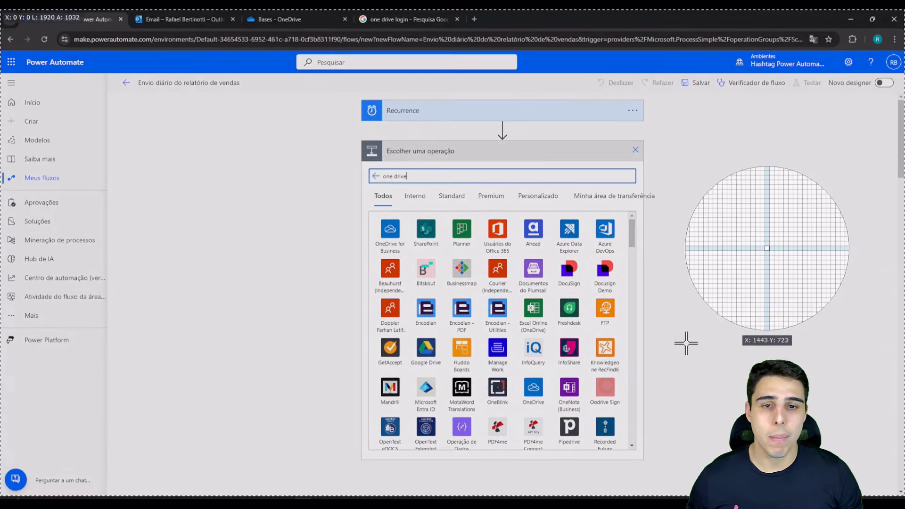
pyautogui.press('Escape')
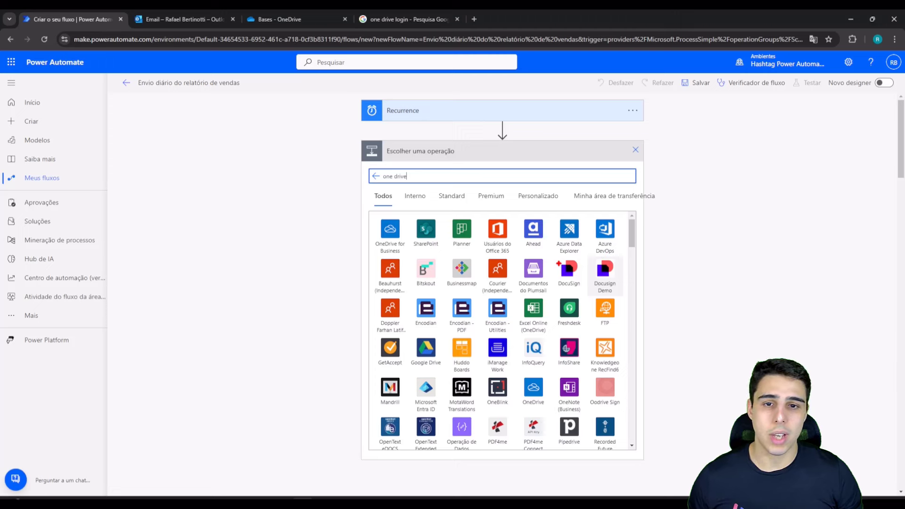
pyautogui.moveTo(367, 213); pyautogui.dragTo(410, 259)
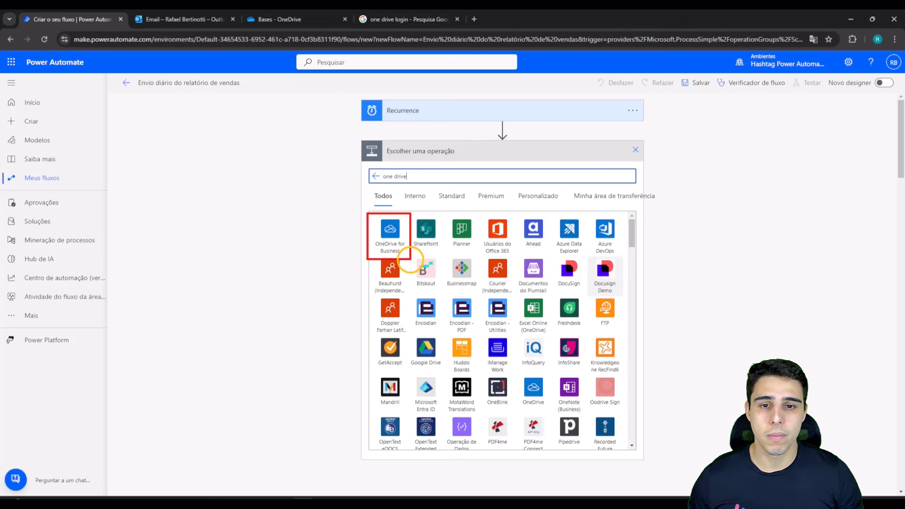
pyautogui.moveTo(518, 373); pyautogui.dragTo(551, 410)
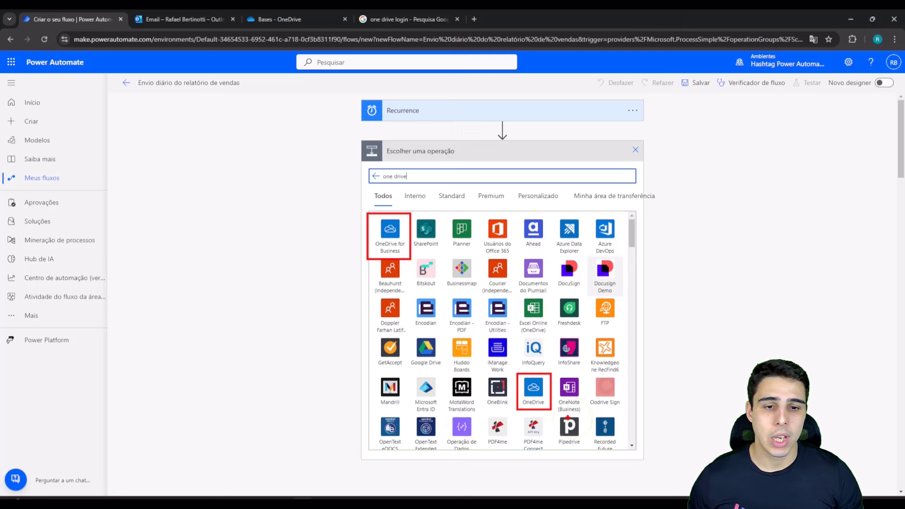
pyautogui.moveTo(371, 243); pyautogui.dragTo(292, 166)
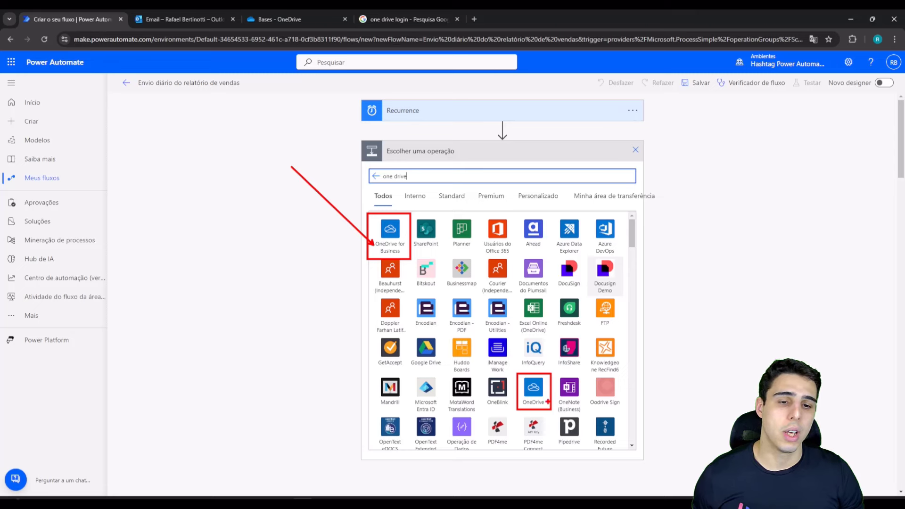
pyautogui.moveTo(547, 402); pyautogui.dragTo(709, 316)
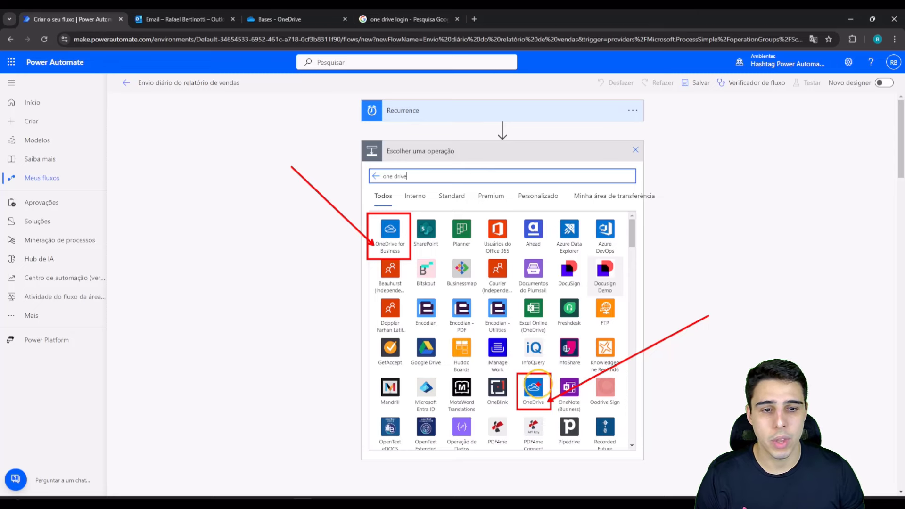
pyautogui.press('Escape')
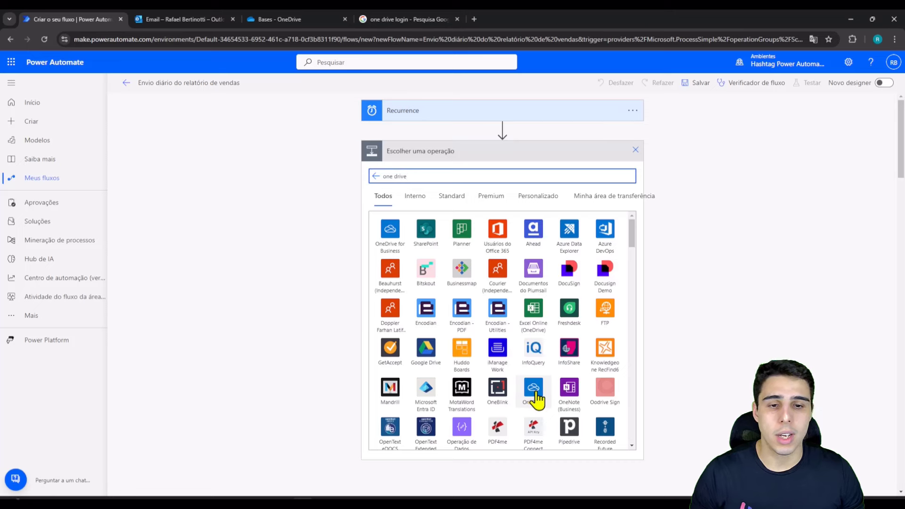
# Step: Pick the OneDrive connector and scroll its actions down to the Obter conteúdo de arquivo options
pyautogui.click(534, 391)
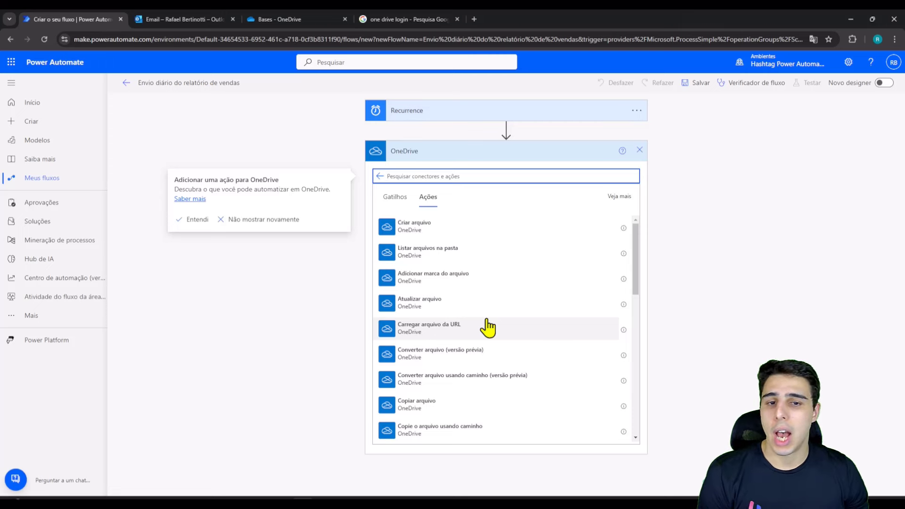
pyautogui.scroll(-1, 485, 295)
pyautogui.scroll(-2, 528, 306)
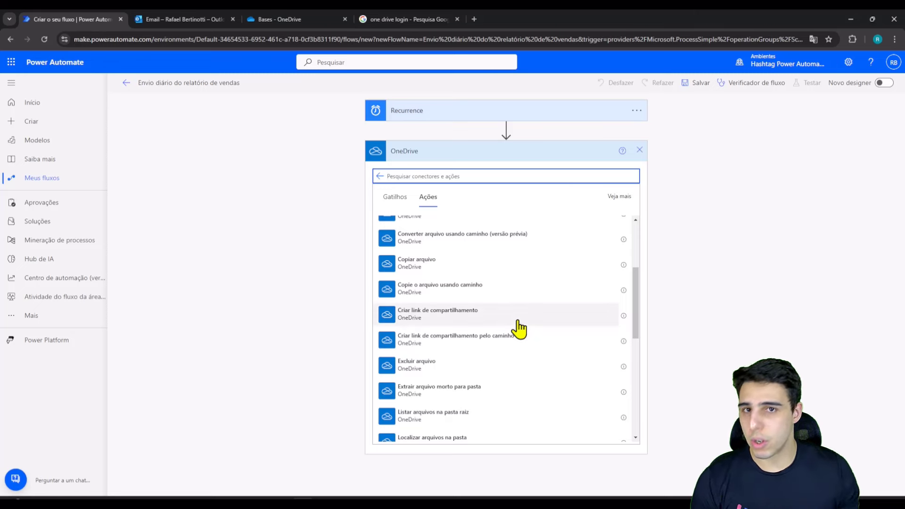
pyautogui.scroll(-3, 519, 328)
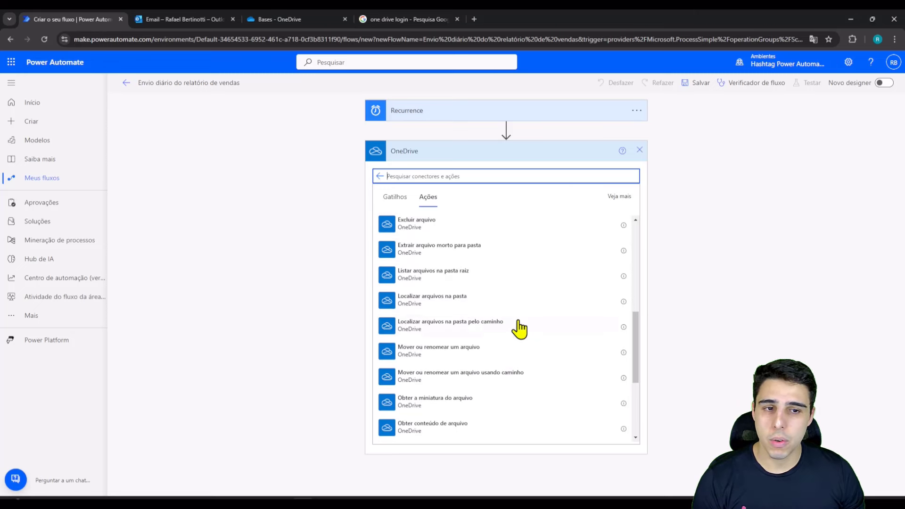
pyautogui.scroll(-3, 519, 328)
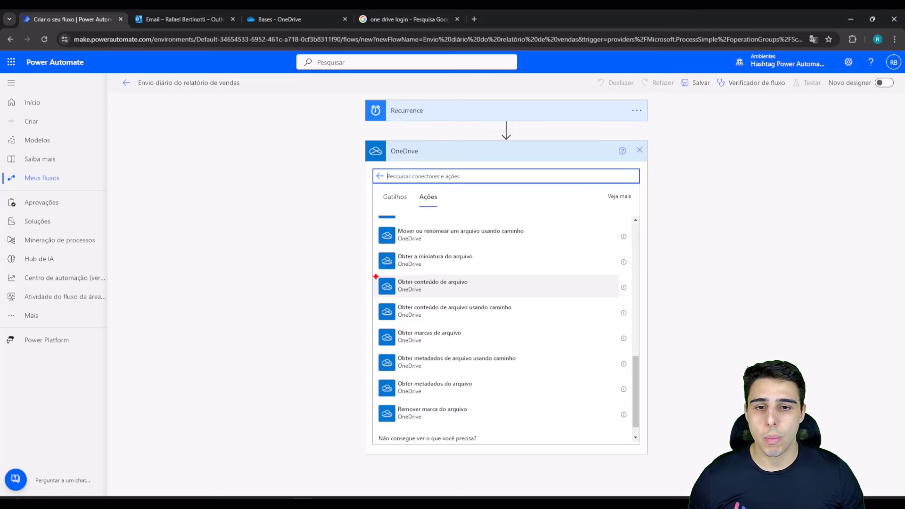
pyautogui.moveTo(376, 277); pyautogui.dragTo(487, 299)
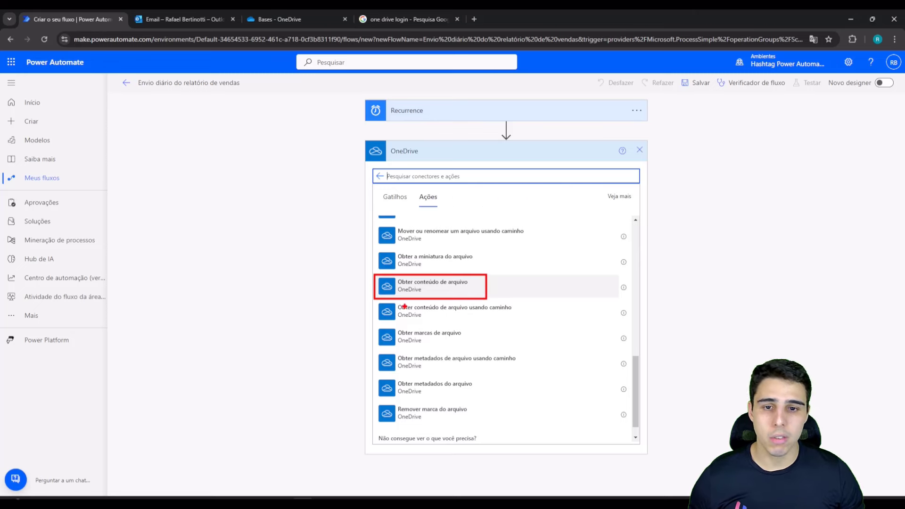
pyautogui.moveTo(371, 302); pyautogui.dragTo(527, 325)
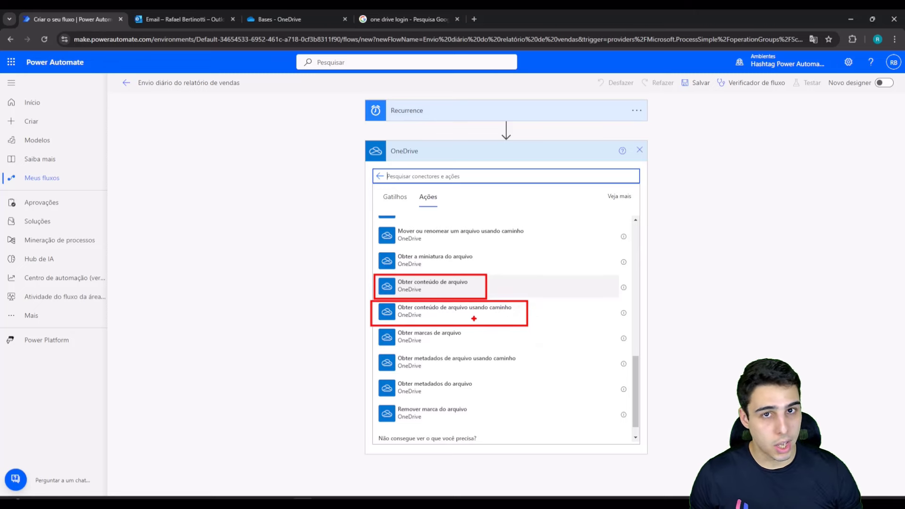
pyautogui.press('Escape')
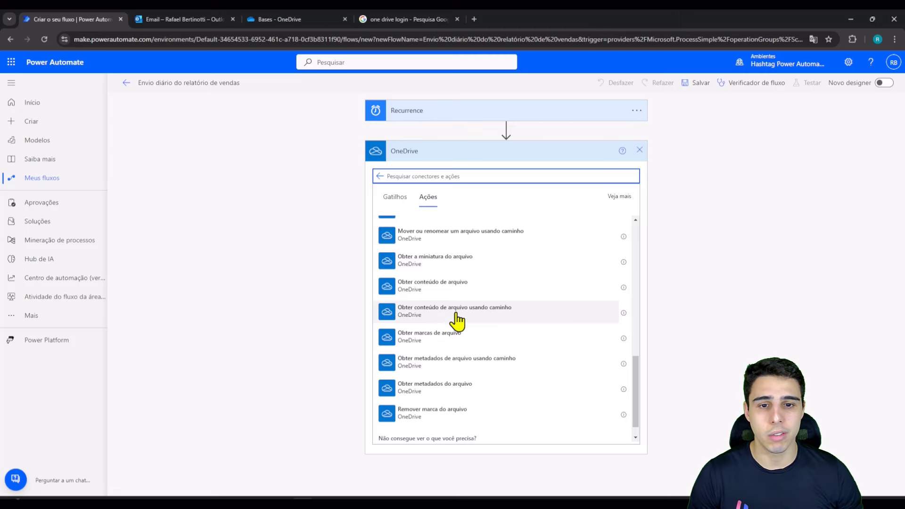
# Step: Add 'Obter conteúdo de arquivo usando caminho' and connect OneDrive with the signed-in Microsoft account
pyautogui.click(430, 318)
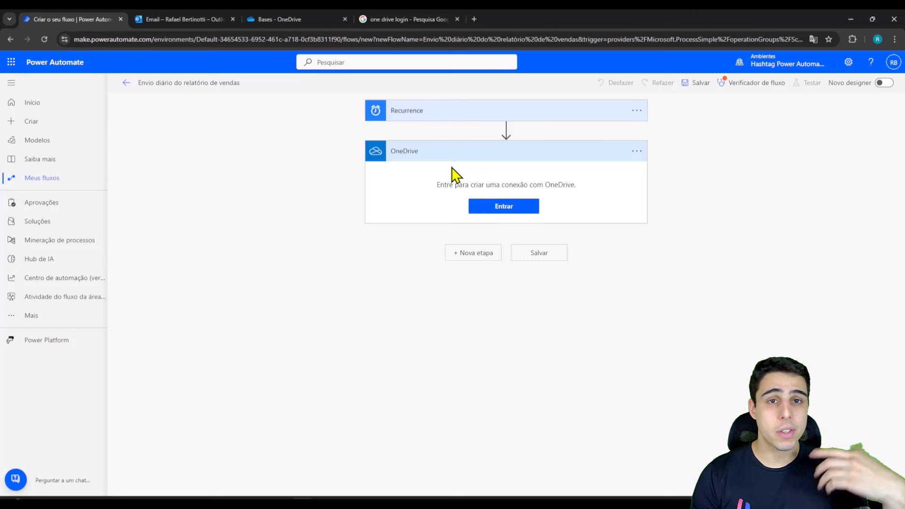
pyautogui.click(493, 208)
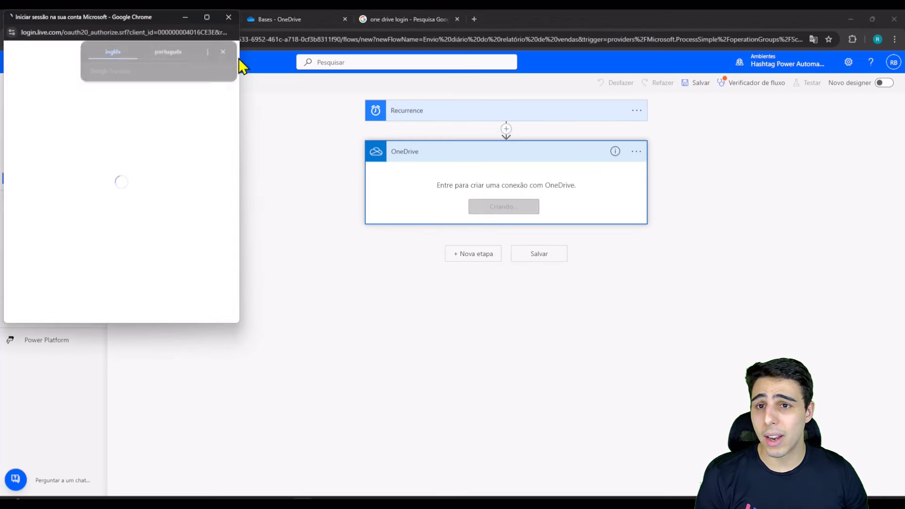
pyautogui.moveTo(149, 15); pyautogui.dragTo(238, 61)
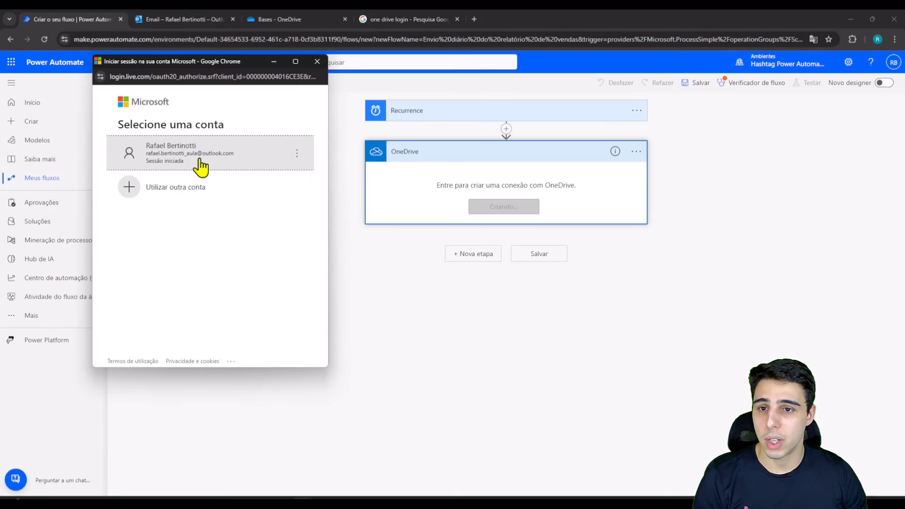
pyautogui.click(206, 169)
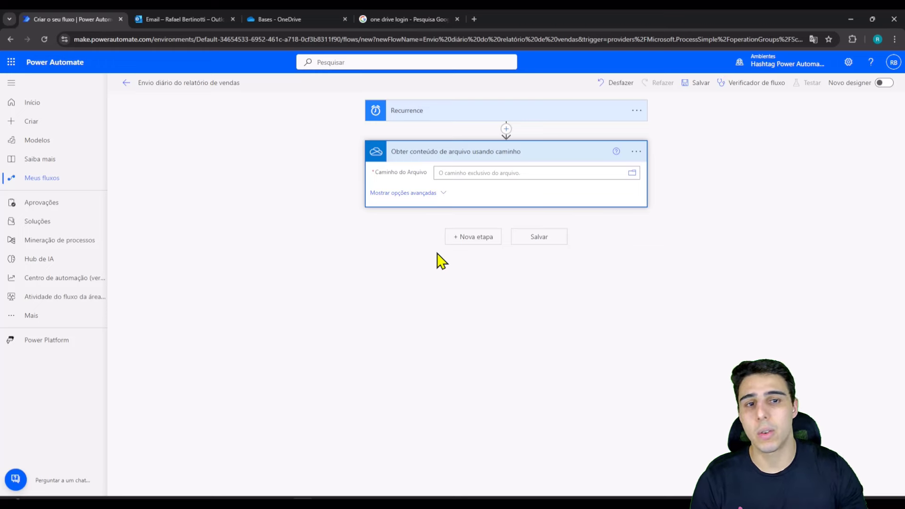
# Step: Show the options menu of the 'Obter conteúdo de arquivo usando caminho' step
pyautogui.click(637, 151)
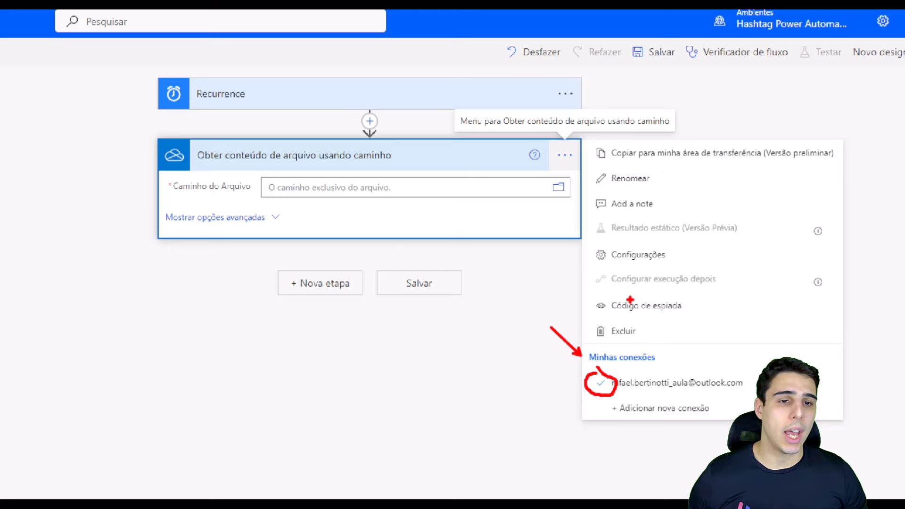
# Step: Retitle the OneDrive step 'Obter o conteúdo do Dashboard', fixing the accented-letter typo
pyautogui.click(631, 179)
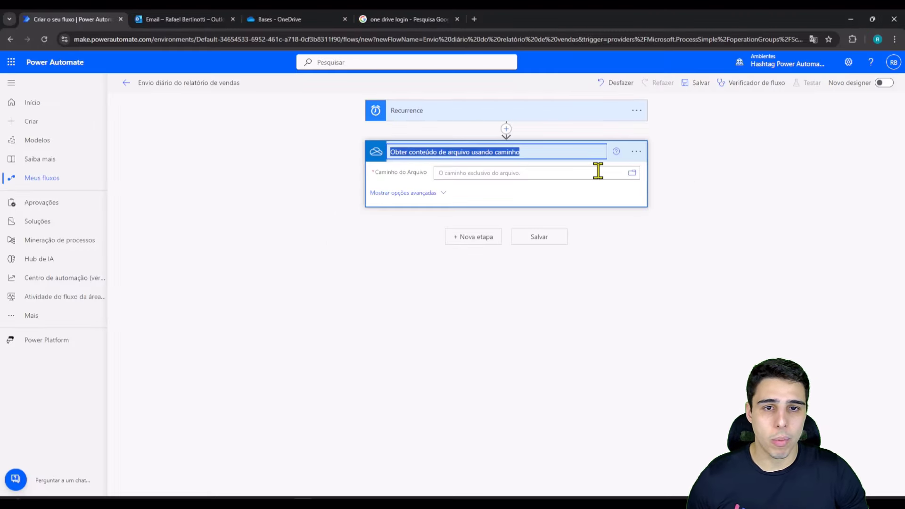
pyautogui.write('Obte')
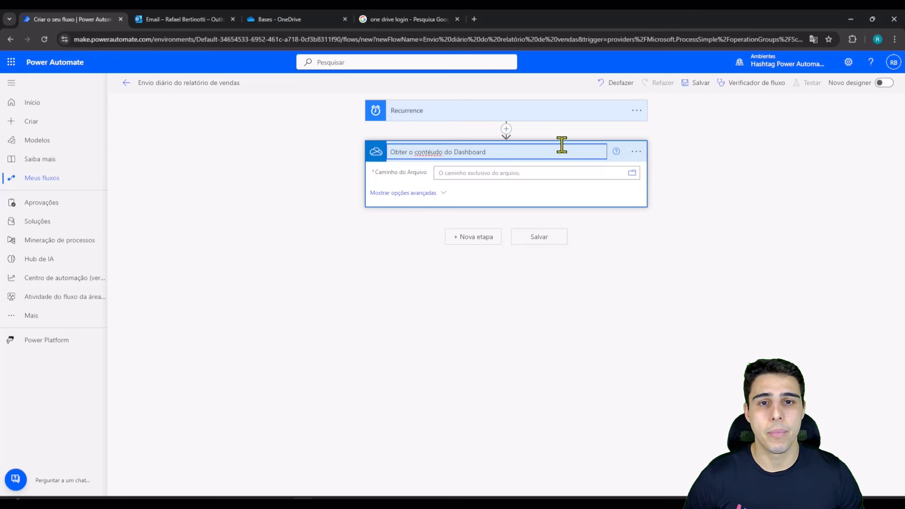
pyautogui.click(429, 152)
pyautogui.press('BackSpace')
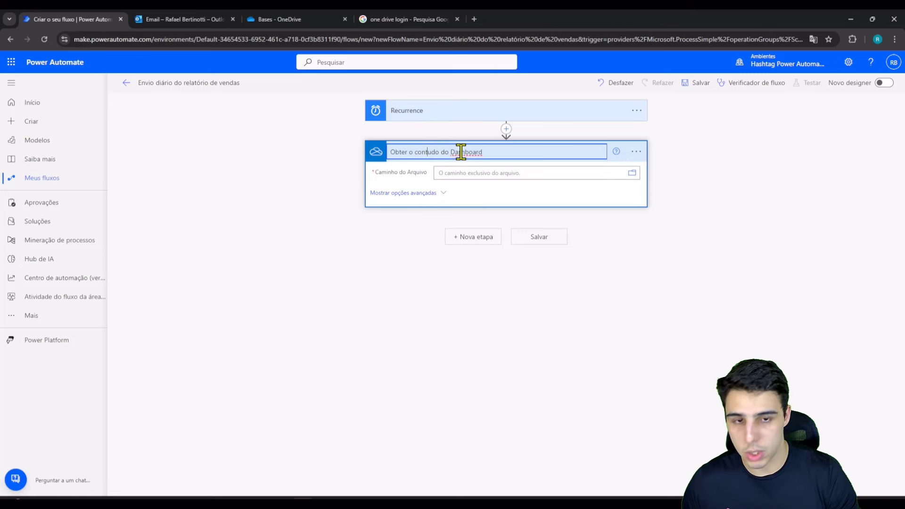
pyautogui.write('eú')
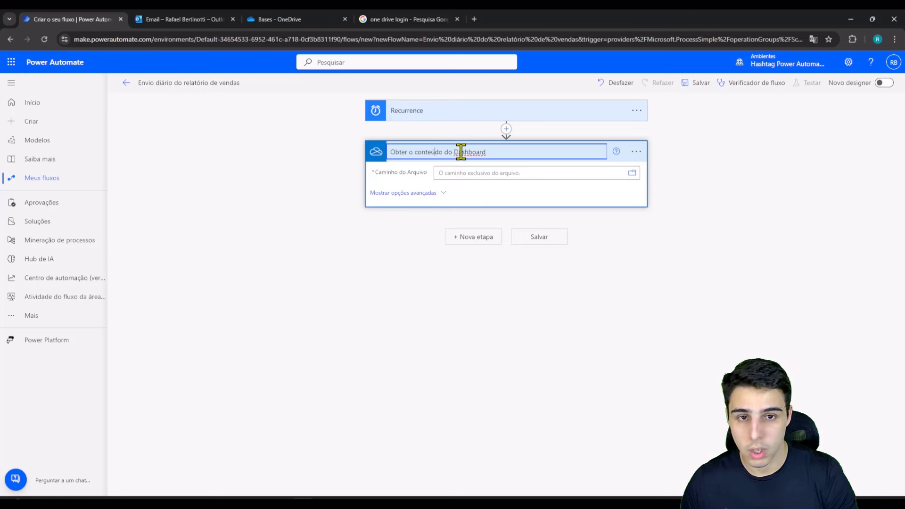
# Step: Review the Dashboard step's settings and cancel without changes
pyautogui.click(637, 152)
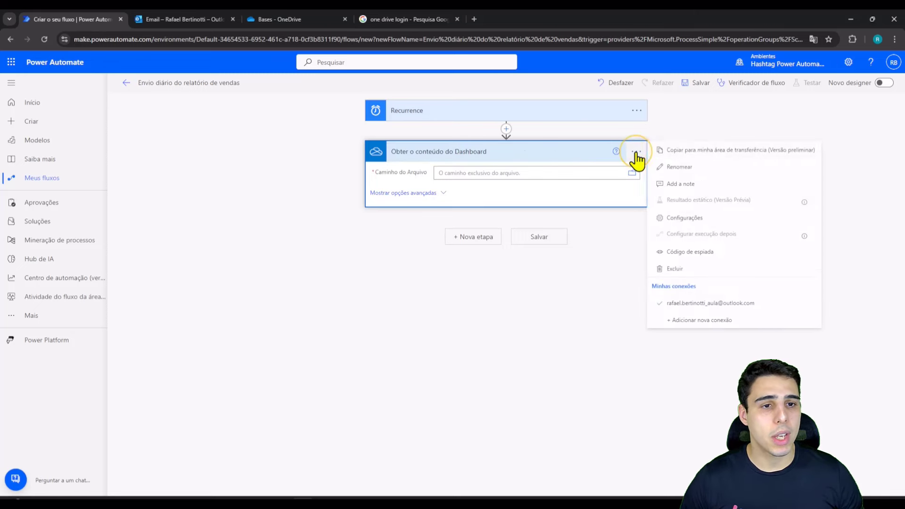
pyautogui.click(730, 225)
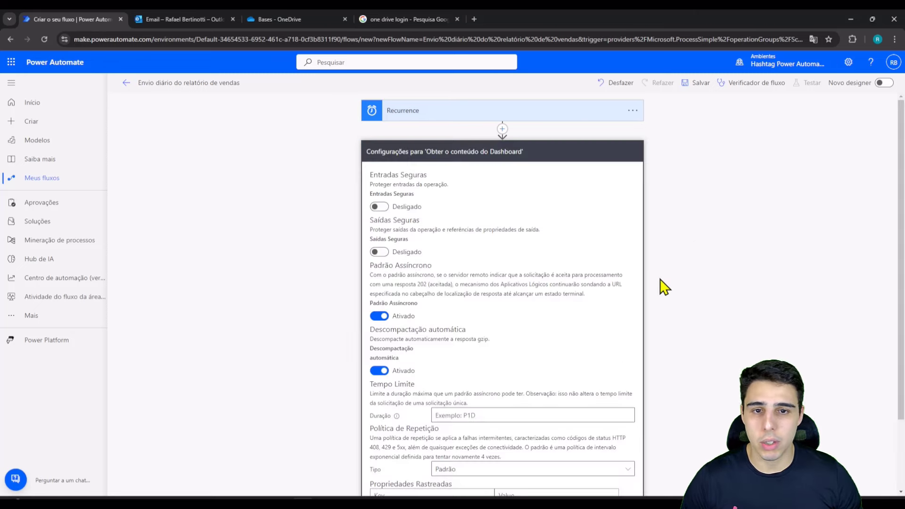
pyautogui.scroll(-2, 436, 221)
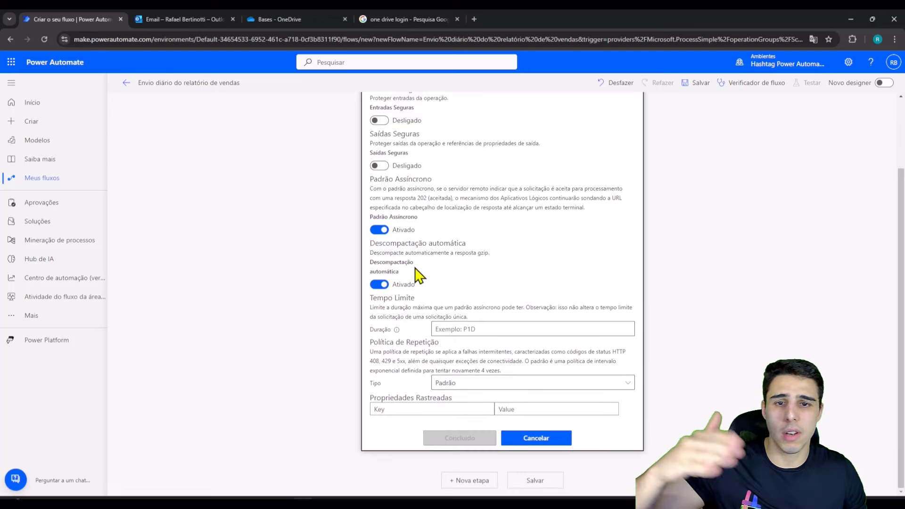
pyautogui.scroll(2, 523, 282)
pyautogui.scroll(-2, 523, 330)
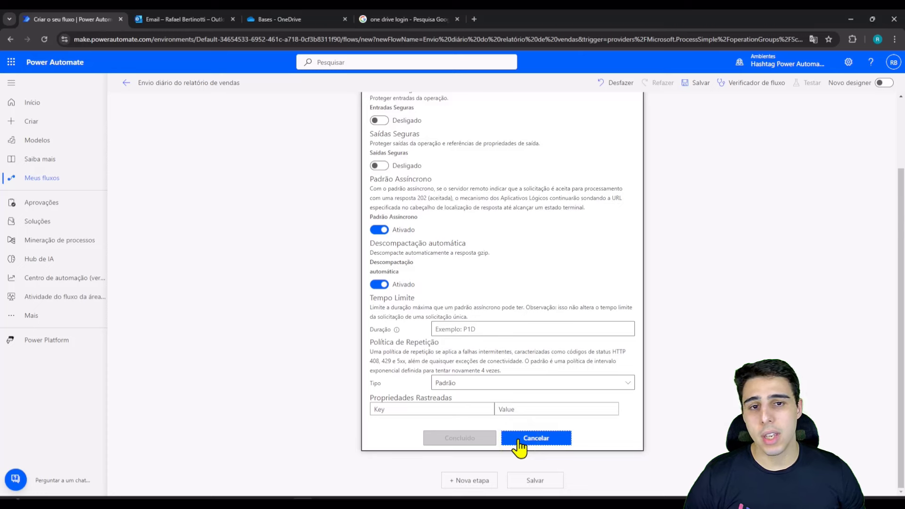
pyautogui.click(518, 441)
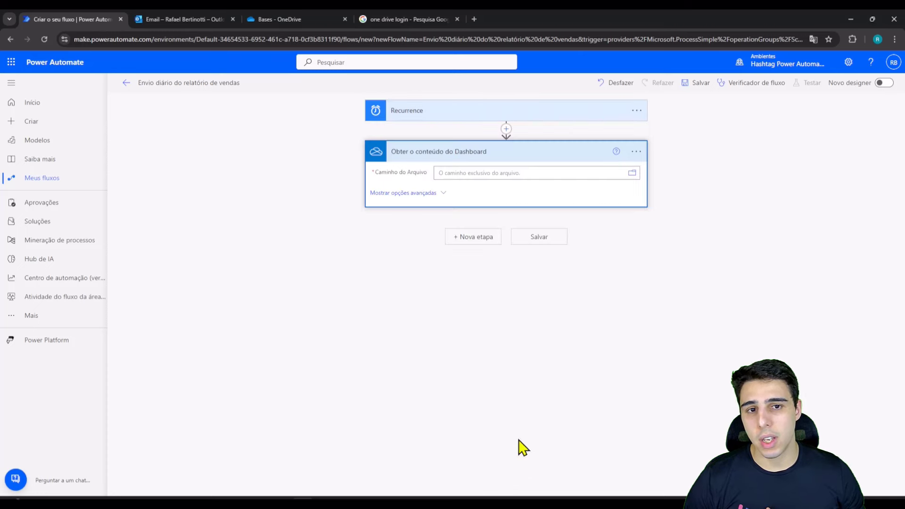
# Step: Review the Recurrence trigger's settings and cancel without changes
pyautogui.click(637, 111)
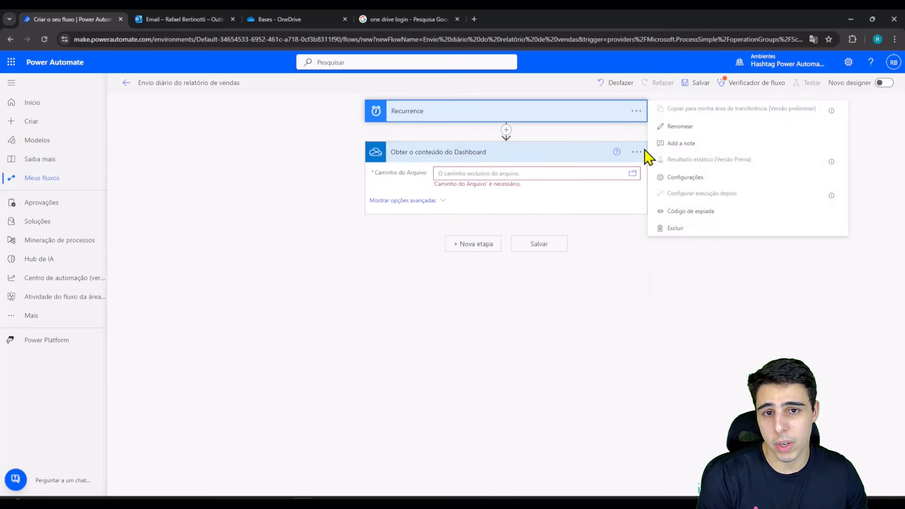
pyautogui.click(689, 181)
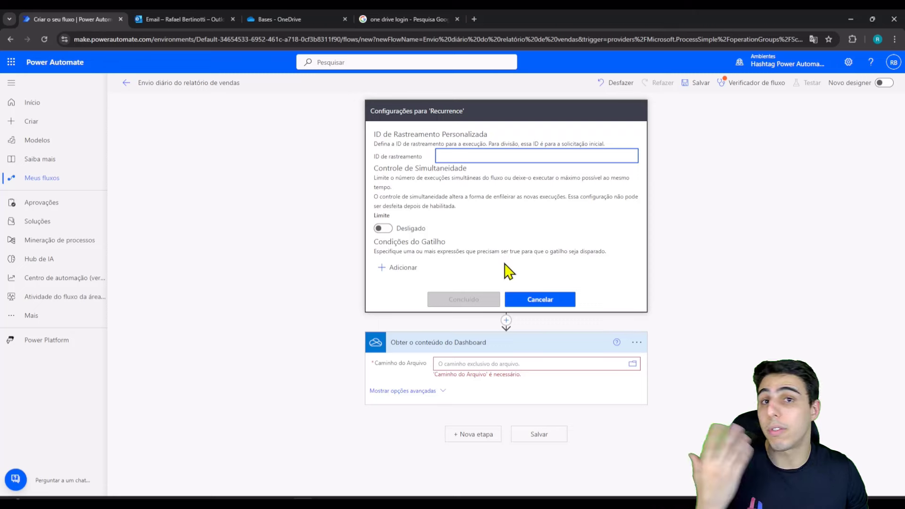
pyautogui.click(537, 304)
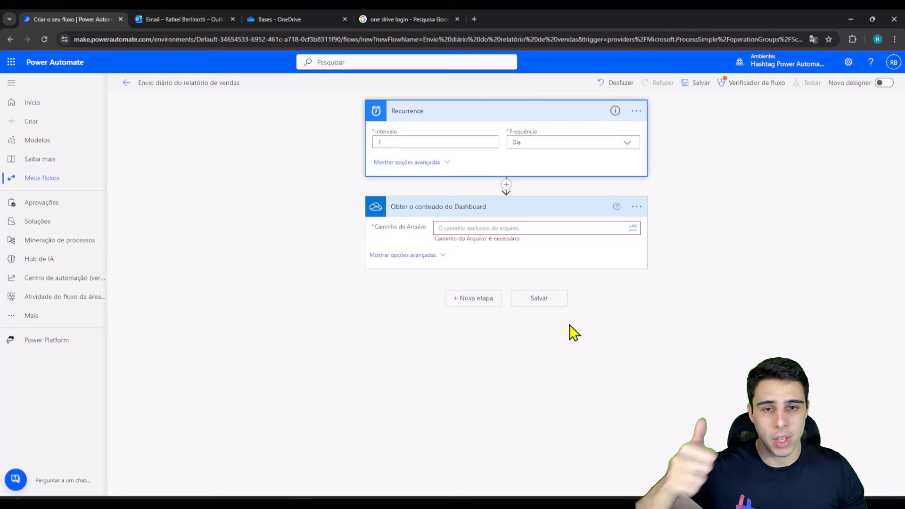
pyautogui.click(508, 229)
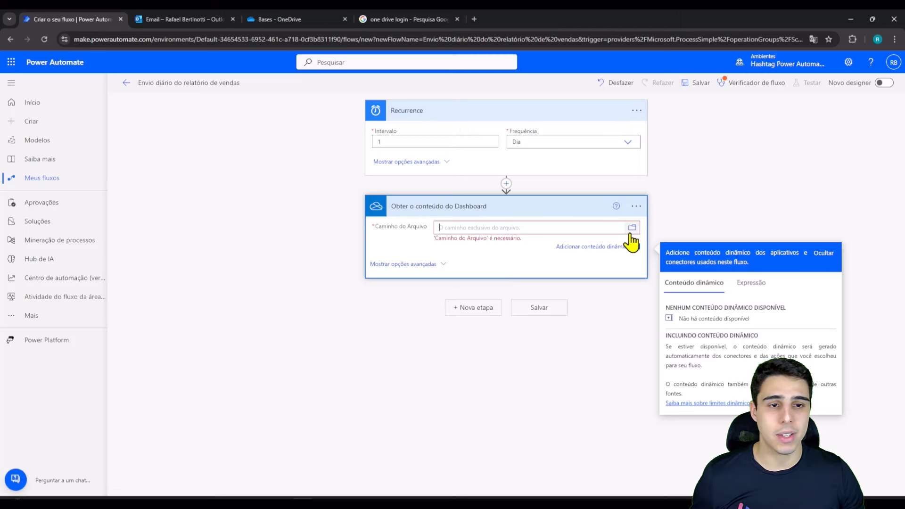
pyautogui.moveTo(622, 220); pyautogui.dragTo(641, 236)
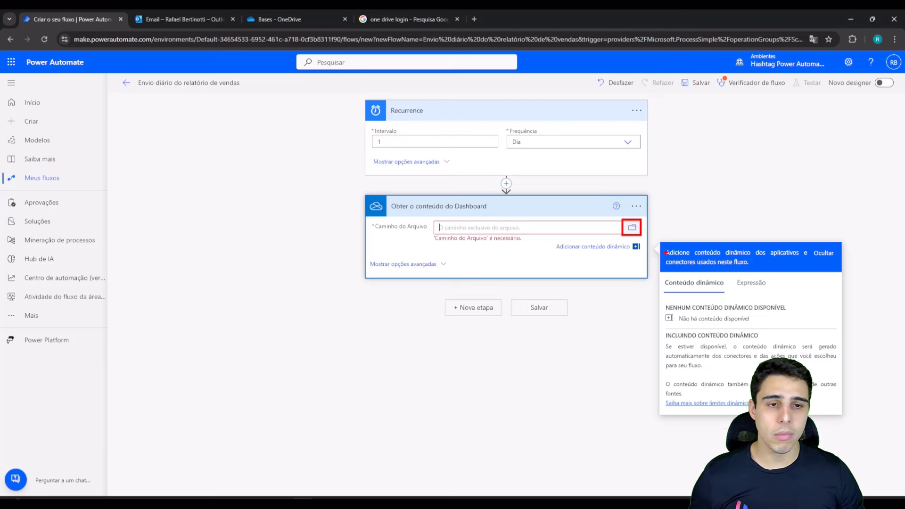
pyautogui.press('Escape')
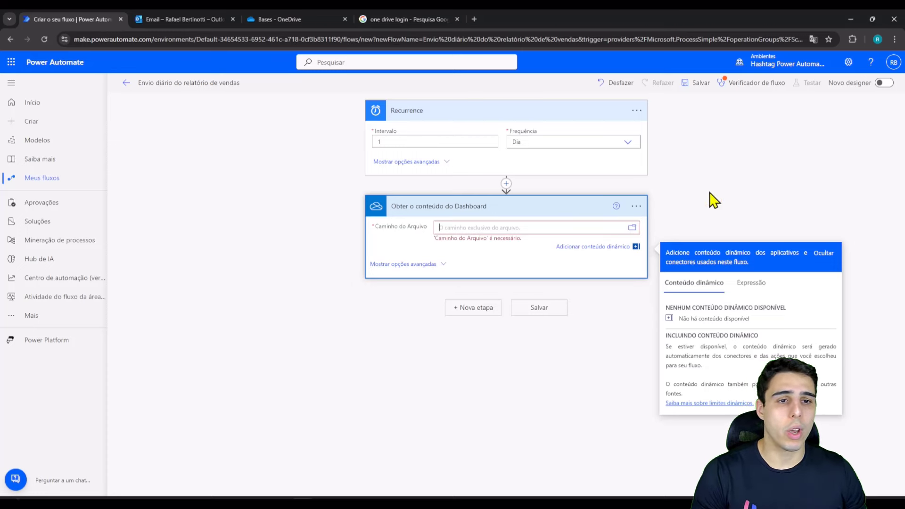
pyautogui.click(141, 238)
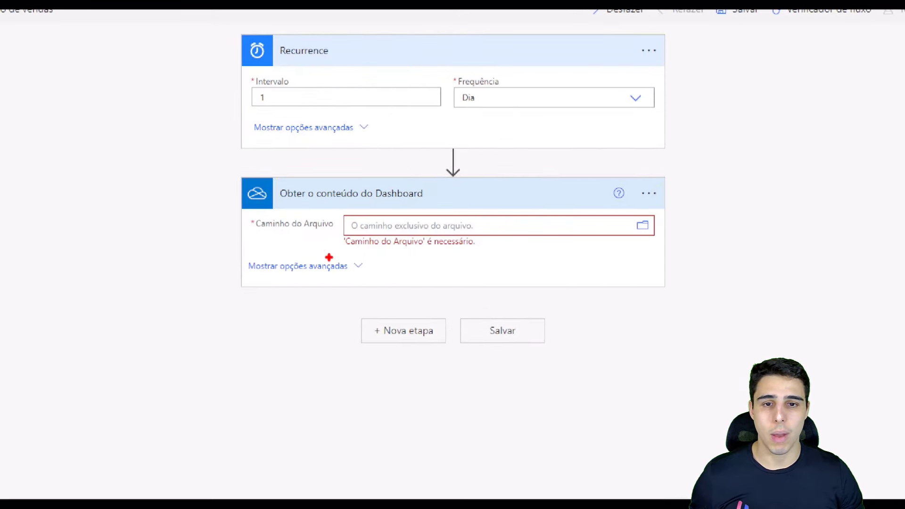
pyautogui.moveTo(339, 231); pyautogui.dragTo(485, 248)
pyautogui.press('Escape')
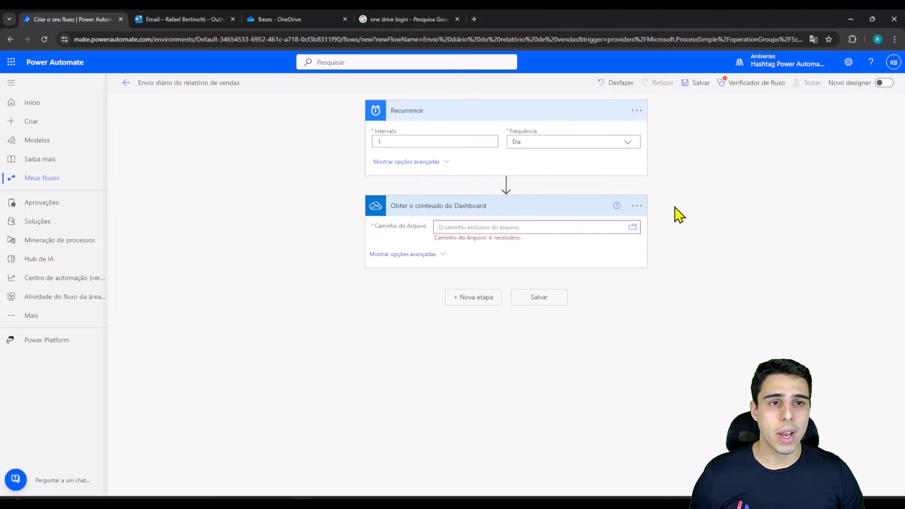
pyautogui.moveTo(433, 230); pyautogui.dragTo(528, 247)
pyautogui.moveTo(718, 91); pyautogui.dragTo(538, 233)
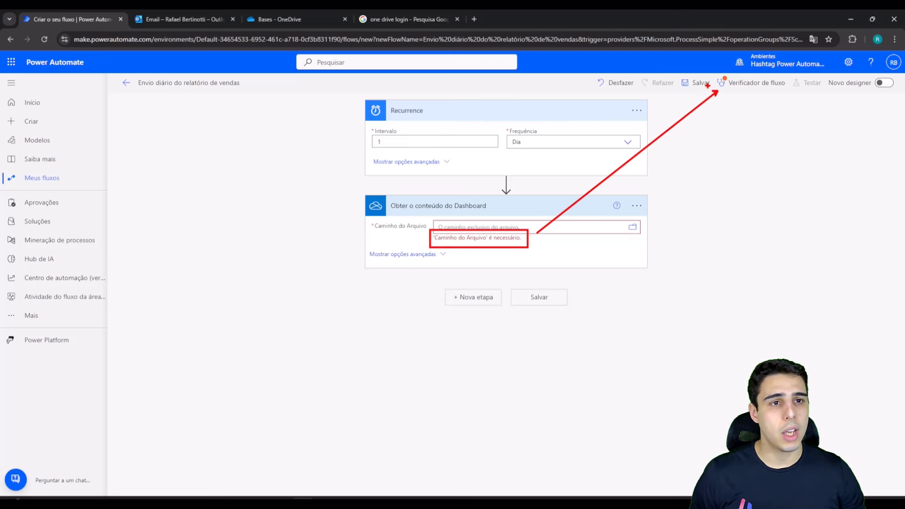
pyautogui.moveTo(727, 76)
pyautogui.mouseDown()
pyautogui.moveTo(715, 90)
pyautogui.moveTo(721, 74)
pyautogui.mouseUp()
pyautogui.press('Escape')
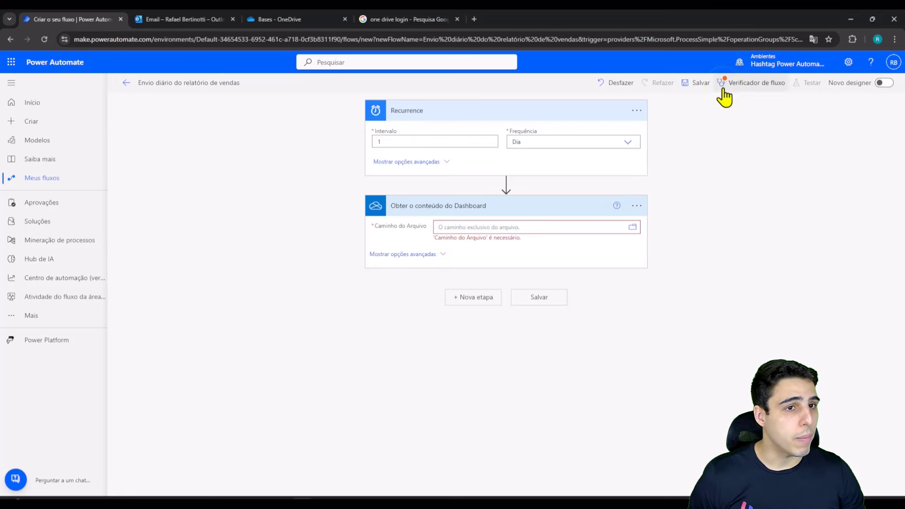
pyautogui.click(722, 85)
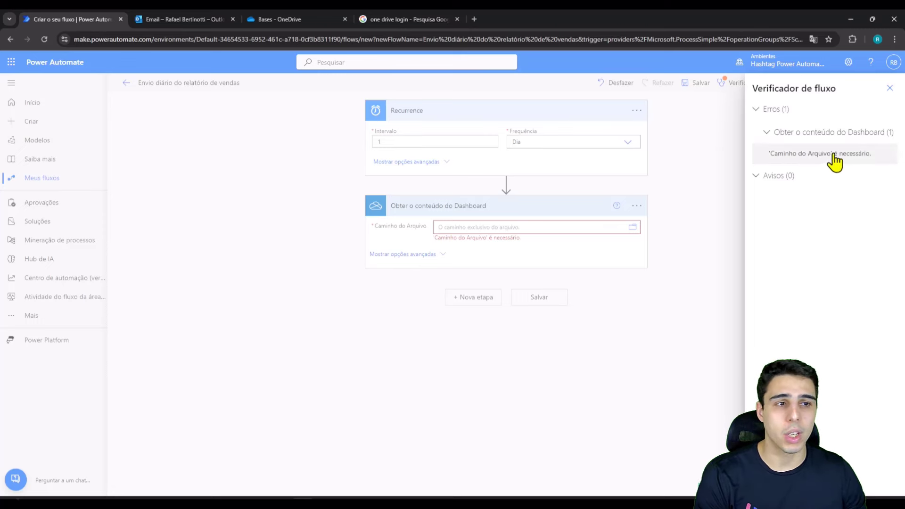
pyautogui.click(889, 90)
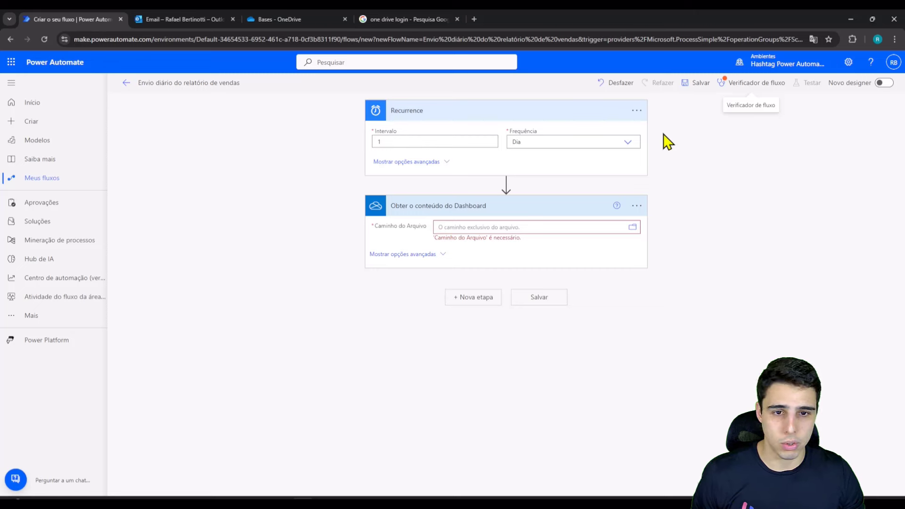
# Step: Set the Dashboard step's file path to /Bases/Dashboard de Vendas.xlsx from OneDrive
pyautogui.click(632, 228)
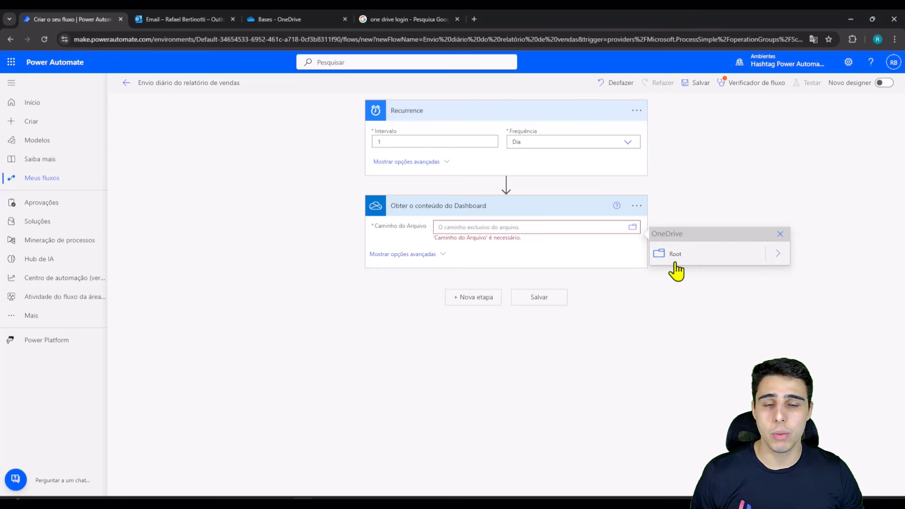
pyautogui.click(777, 257)
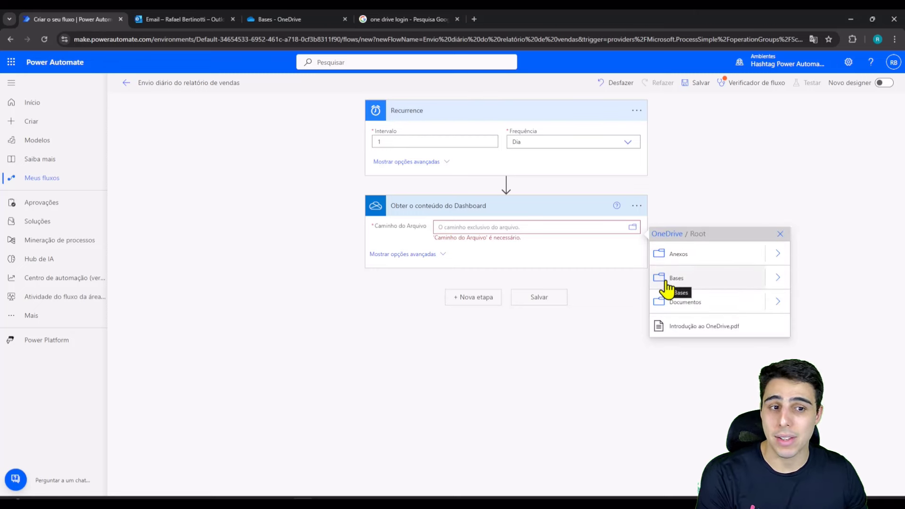
pyautogui.click(777, 282)
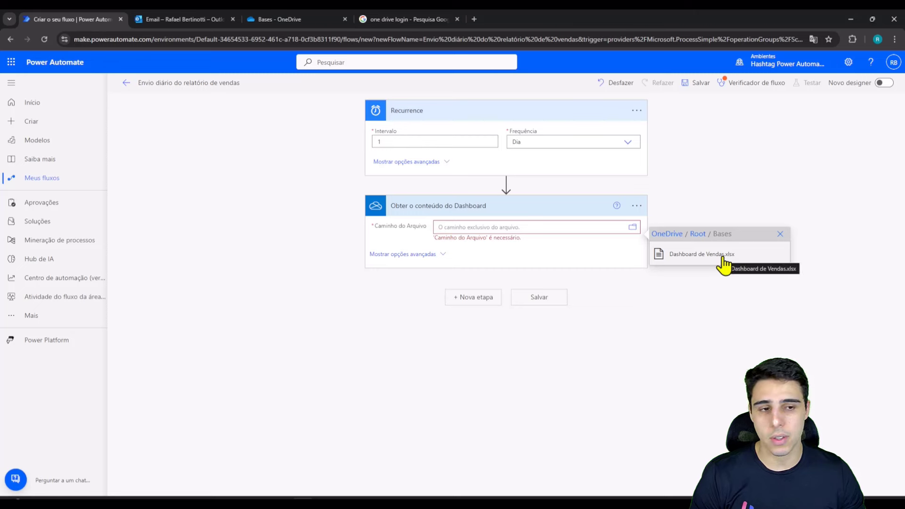
pyautogui.click(724, 264)
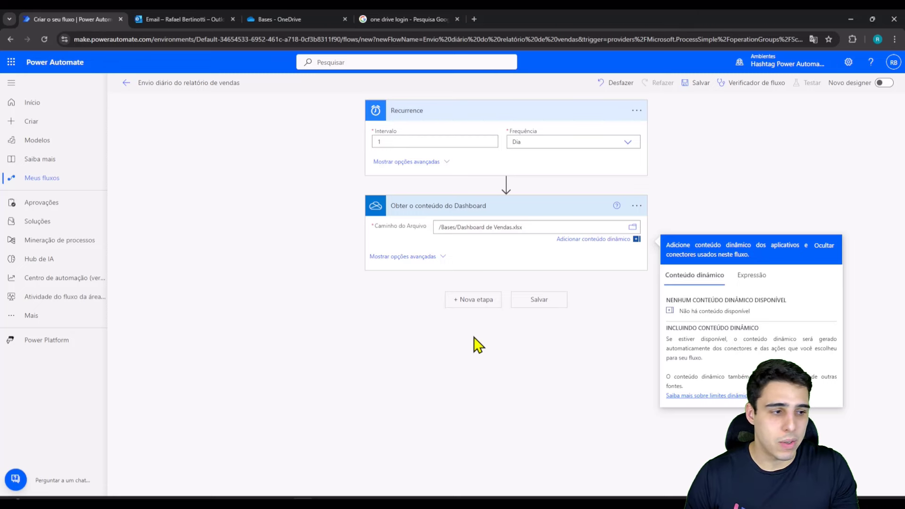
# Step: Add a third step and check the Gmail connector, then search connectors for 'outlook' instead
pyautogui.click(473, 301)
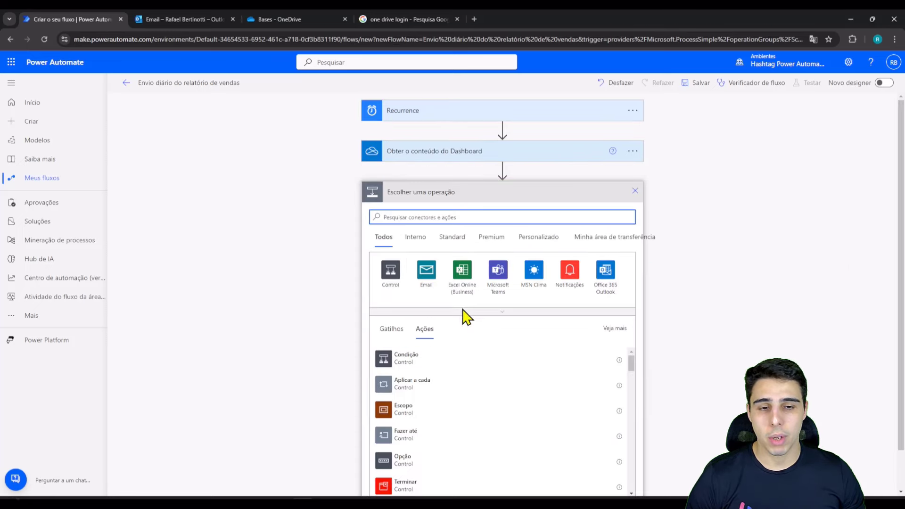
pyautogui.click(495, 312)
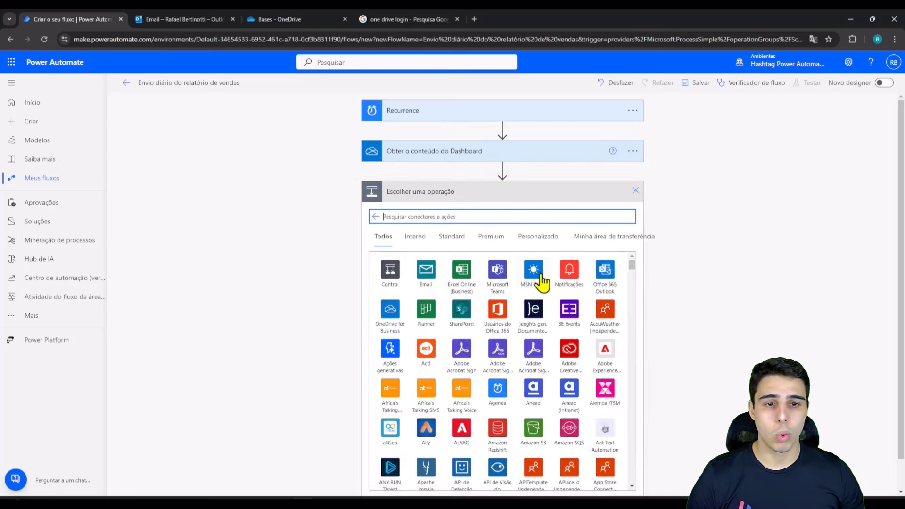
pyautogui.write('gmail')
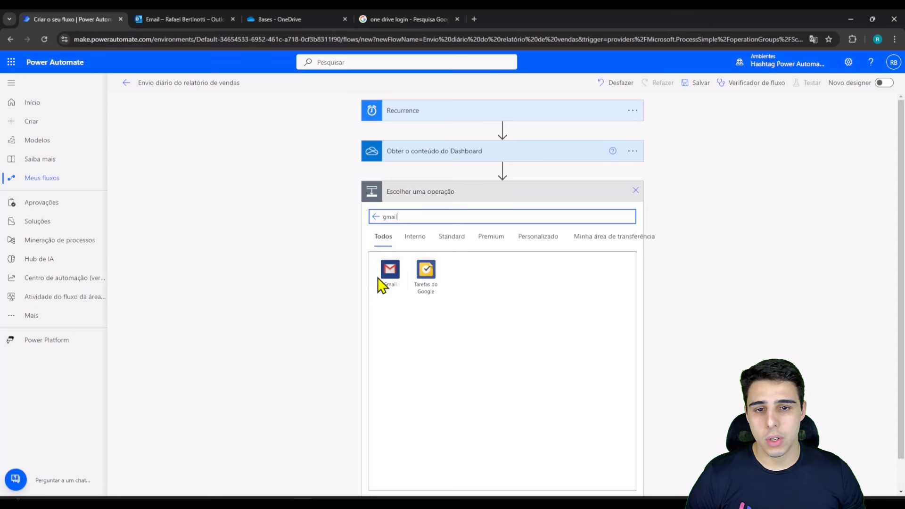
pyautogui.click(389, 282)
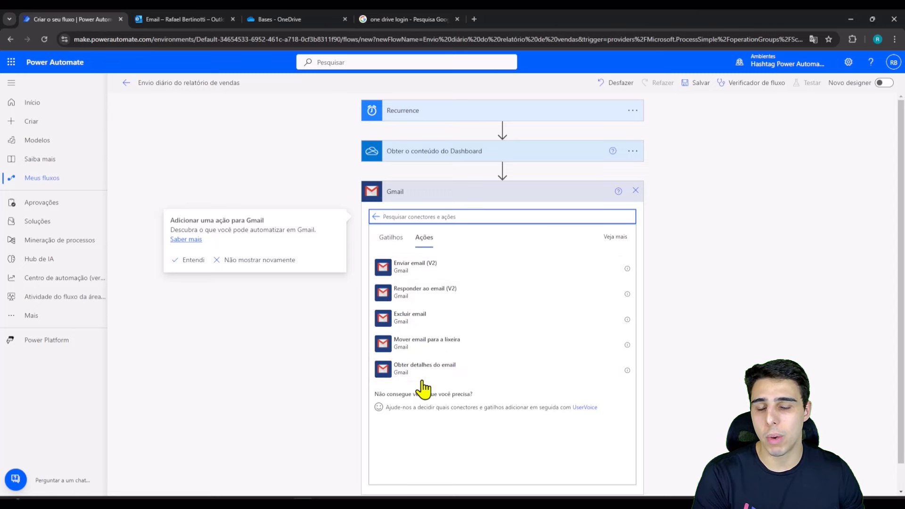
pyautogui.click(376, 217)
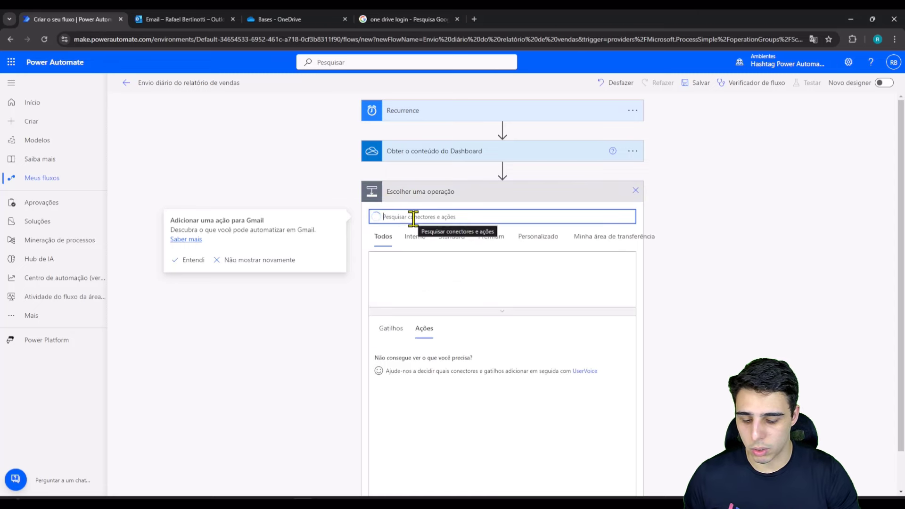
pyautogui.write('outlook')
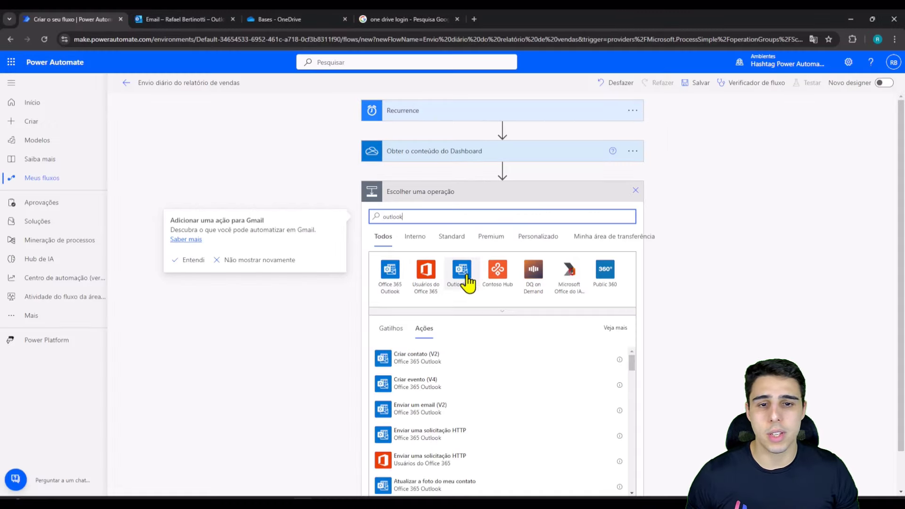
# Step: Pick the Outlook.com connector and browse its actions, including Enviar um email (V2)
pyautogui.click(467, 278)
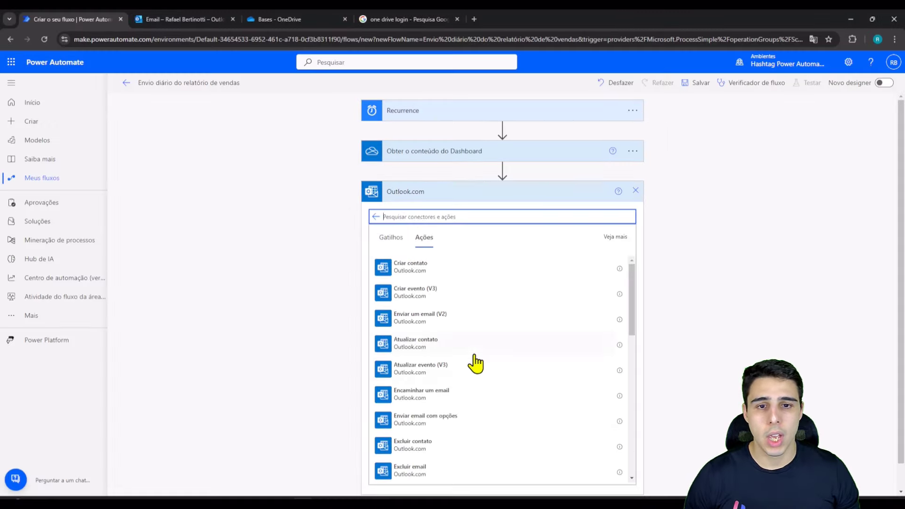
pyautogui.scroll(-10, 495, 367)
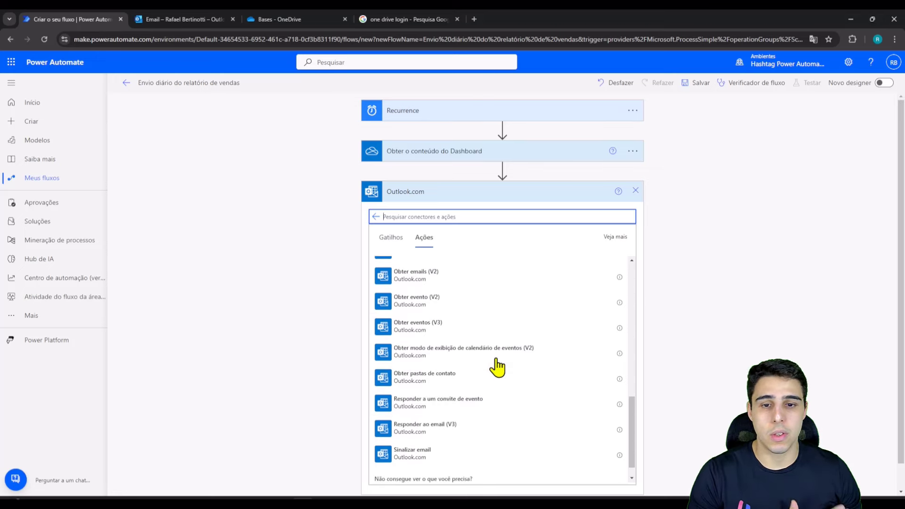
pyautogui.scroll(5, 493, 403)
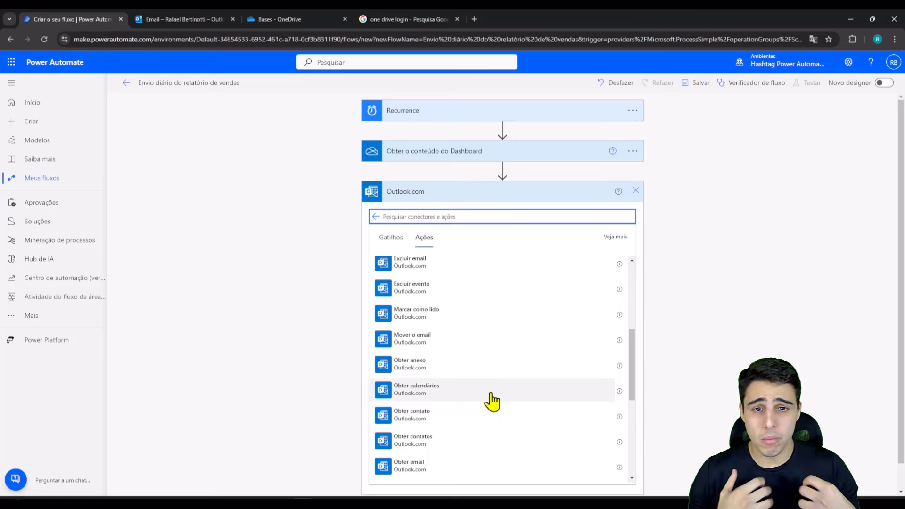
pyautogui.scroll(3, 487, 400)
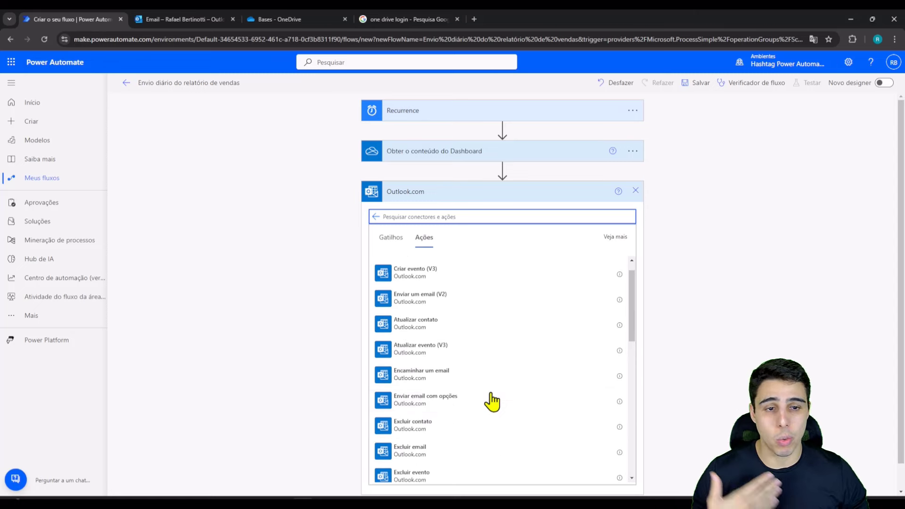
pyautogui.scroll(-6, 466, 416)
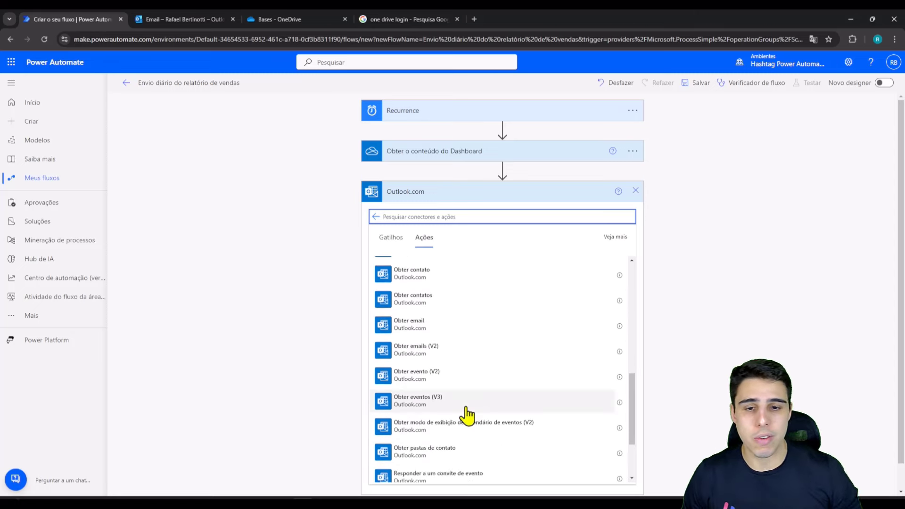
pyautogui.scroll(8, 554, 364)
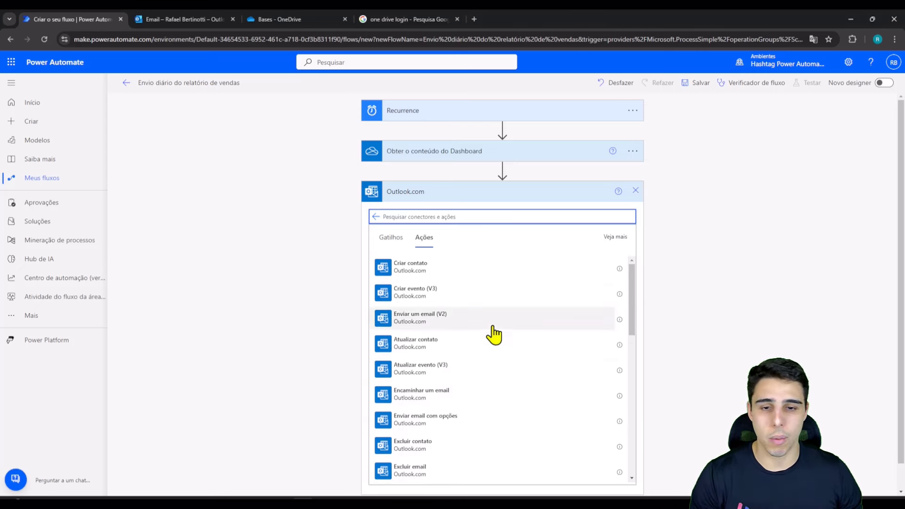
pyautogui.scroll(-1, 494, 335)
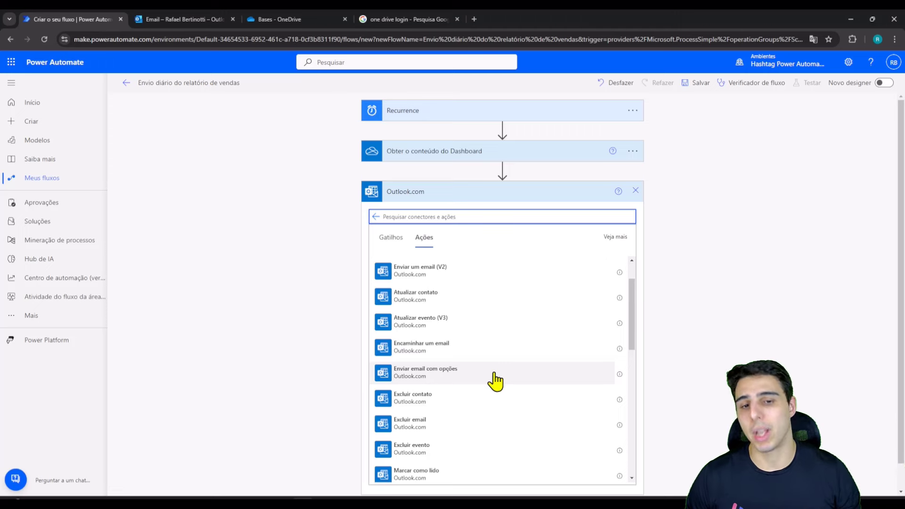
pyautogui.scroll(1, 495, 380)
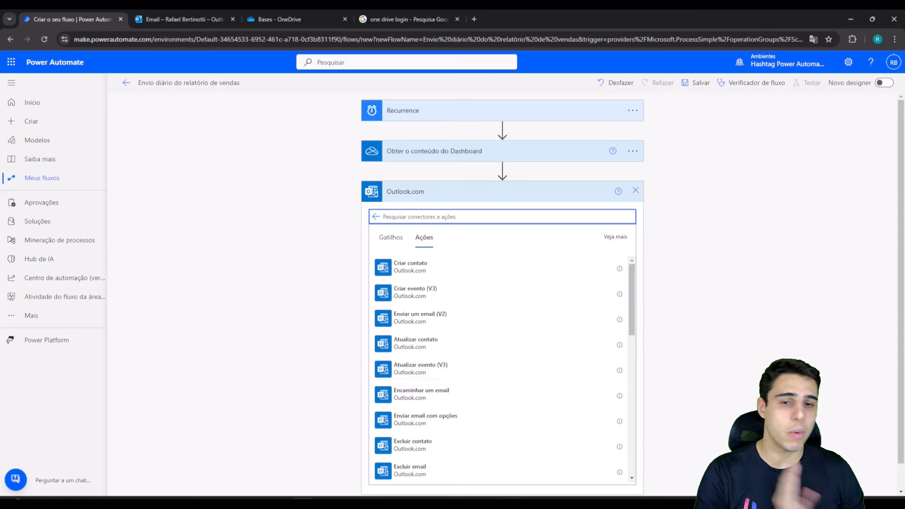
pyautogui.scroll(-1, 490, 405)
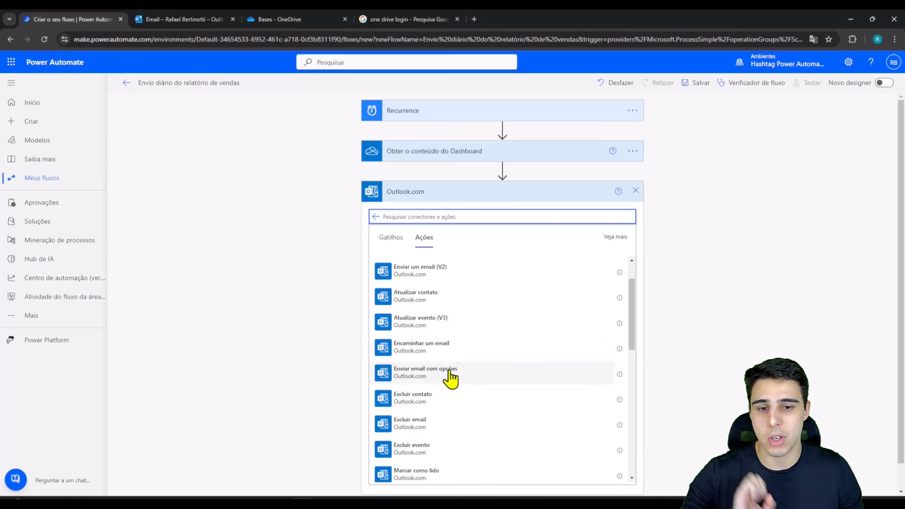
pyautogui.scroll(1, 467, 382)
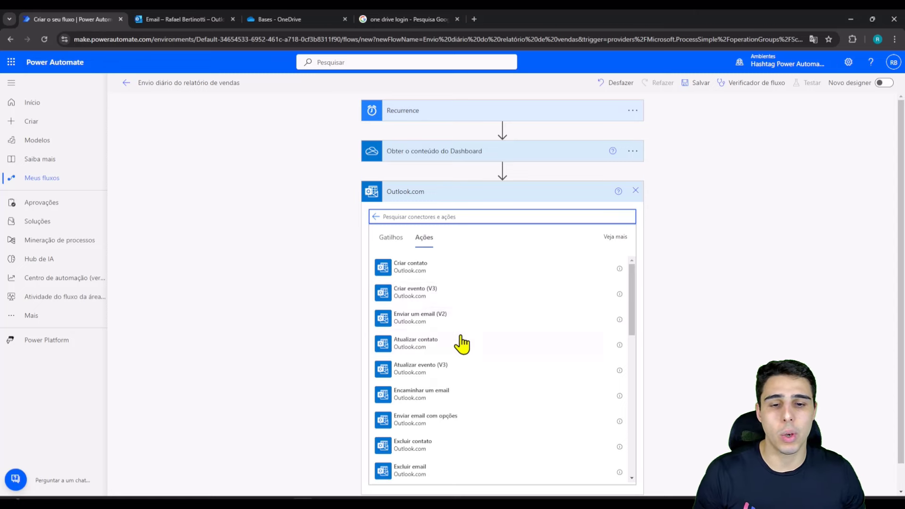
pyautogui.scroll(-3, 462, 344)
pyautogui.scroll(-3, 471, 330)
pyautogui.scroll(6, 474, 363)
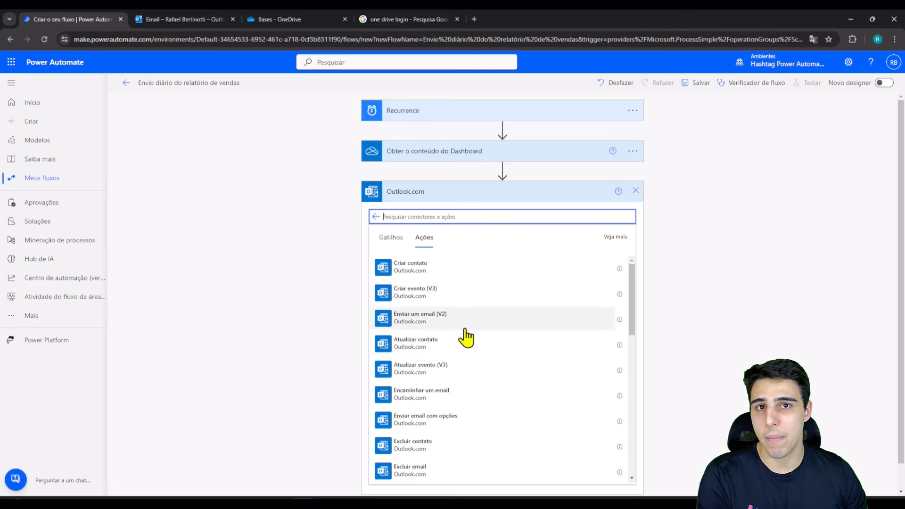
# Step: Make the step an Outlook.com Enviar um email (V2) action and paste the first recipient's e-mail address
pyautogui.click(466, 330)
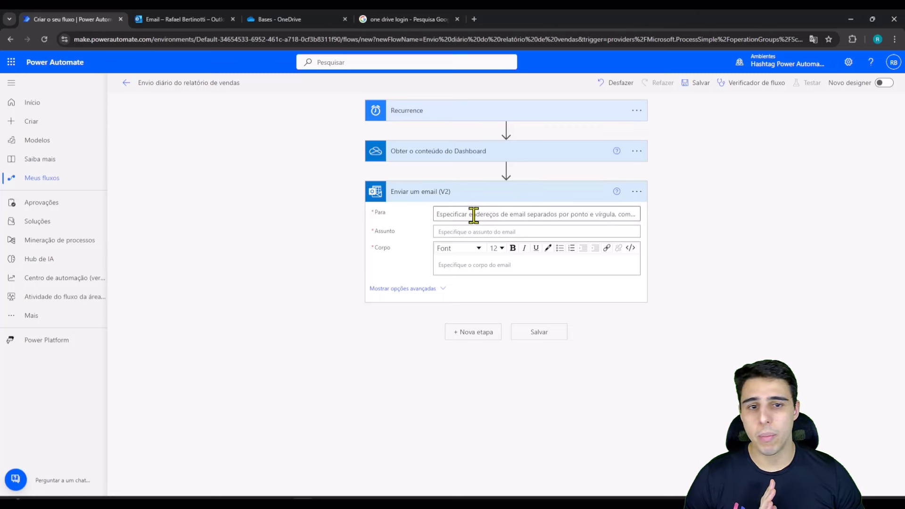
pyautogui.click(471, 214)
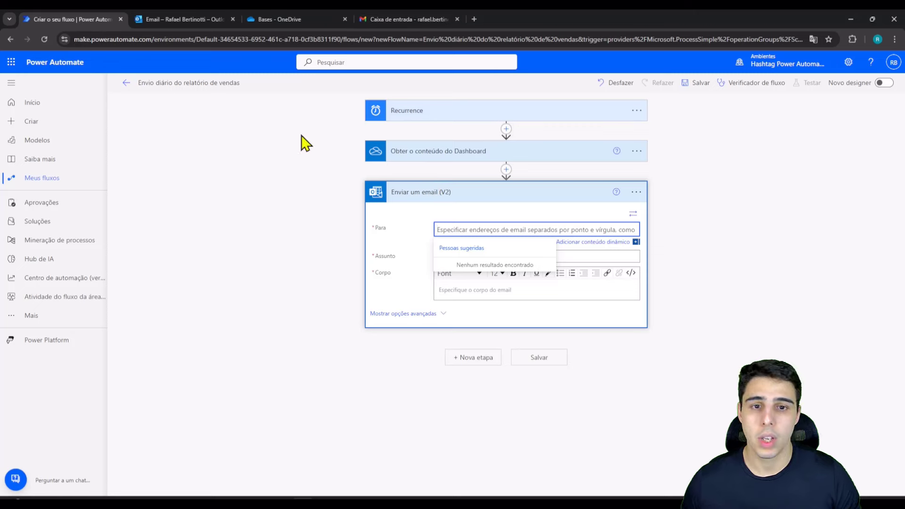
pyautogui.hotkey('ctrl', 'v')
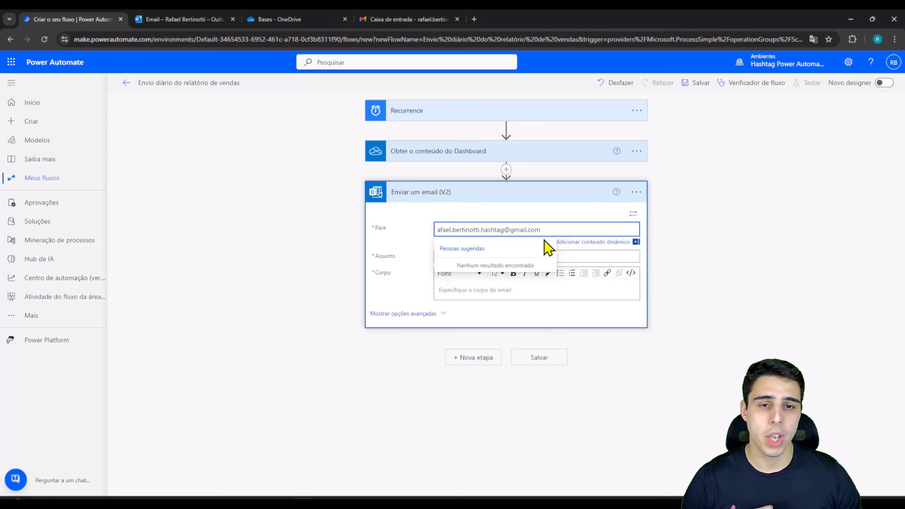
pyautogui.click(437, 229)
pyautogui.click(749, 278)
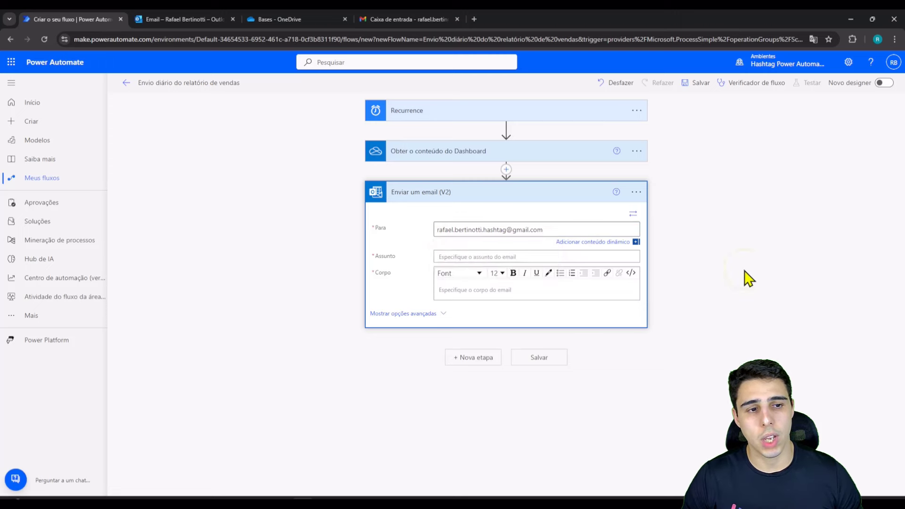
# Step: Add the second recipient's e-mail address to the Para field
pyautogui.click(467, 238)
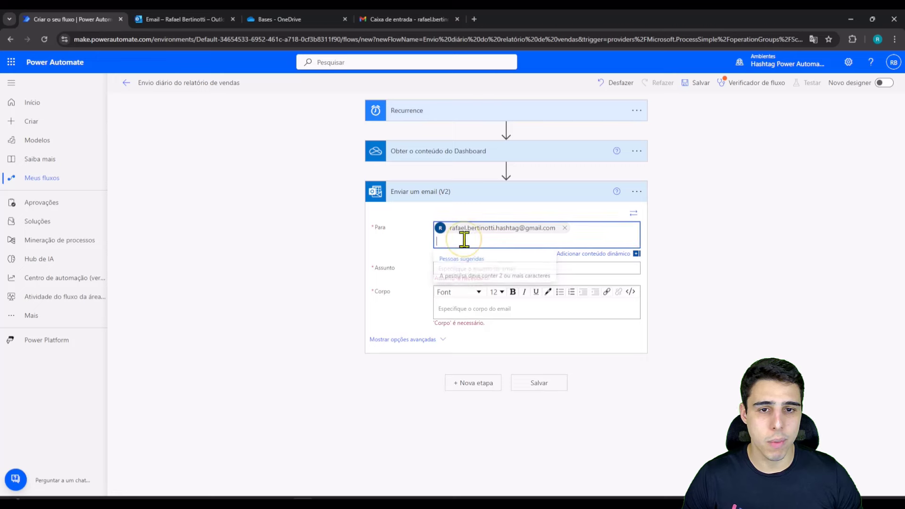
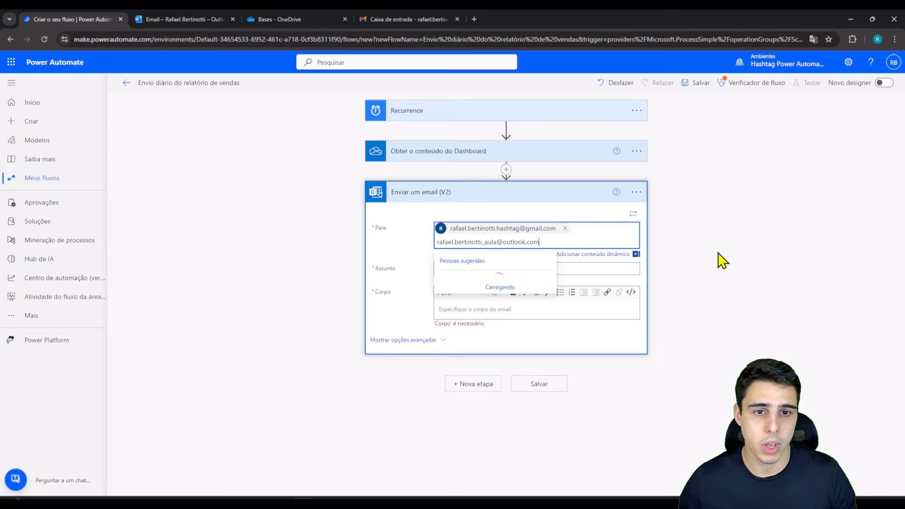
pyautogui.click(718, 255)
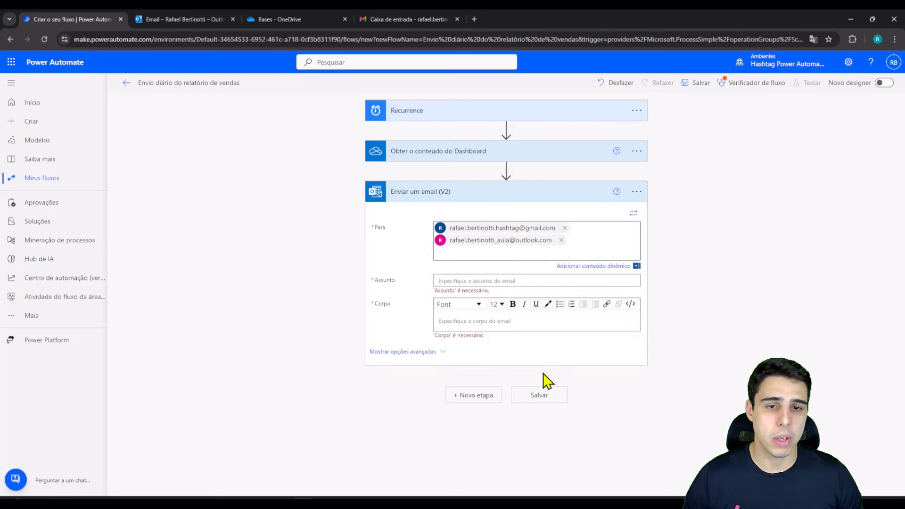
# Step: Enter subject 'Dashboard de Vendas Atualizado' and a body starting 'Olá,' noting the dashboard is attached
pyautogui.click(494, 282)
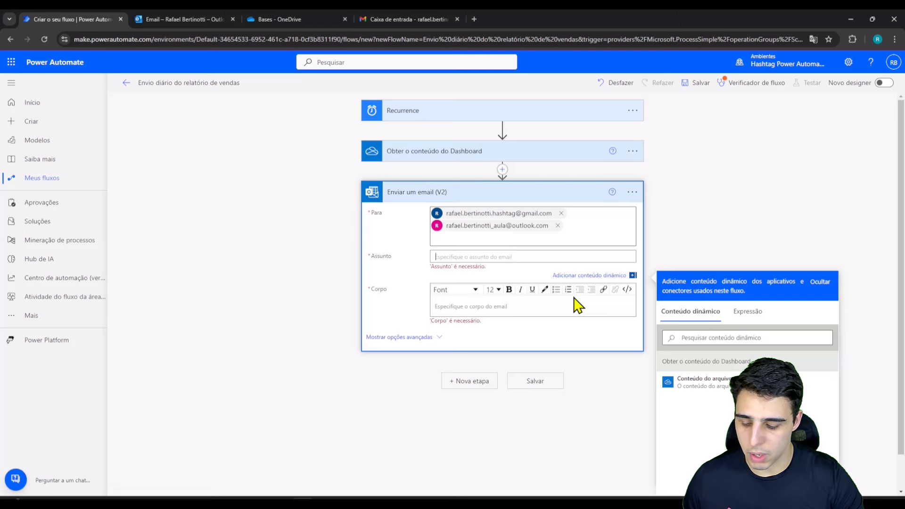
pyautogui.write('Dashboard de Vendas Atualizado')
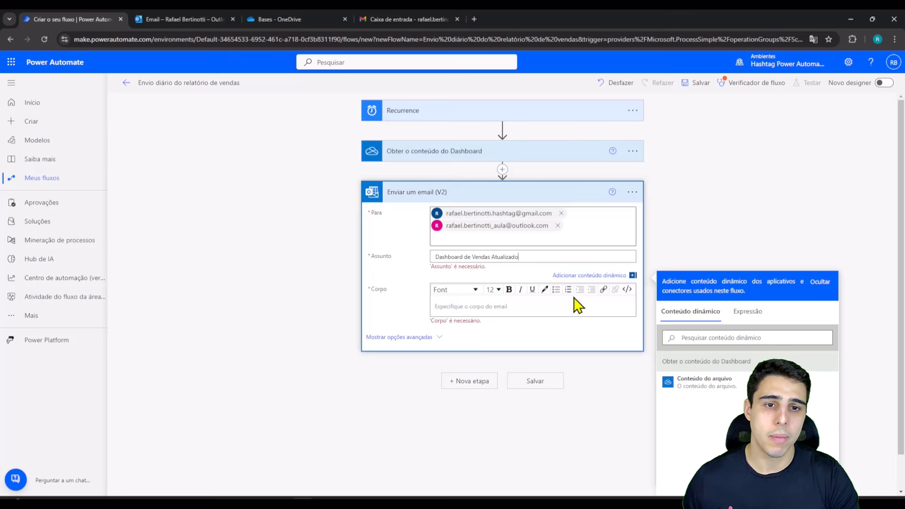
pyautogui.click(485, 307)
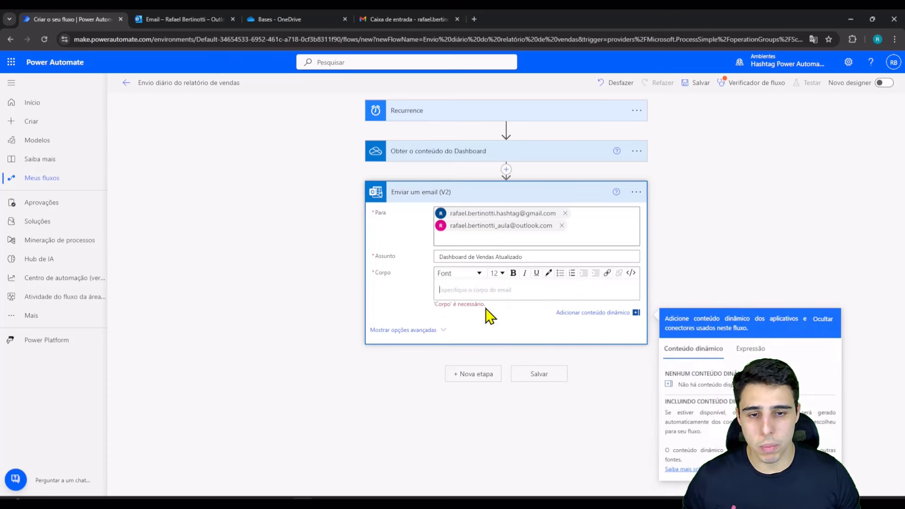
pyautogui.write('Ol')
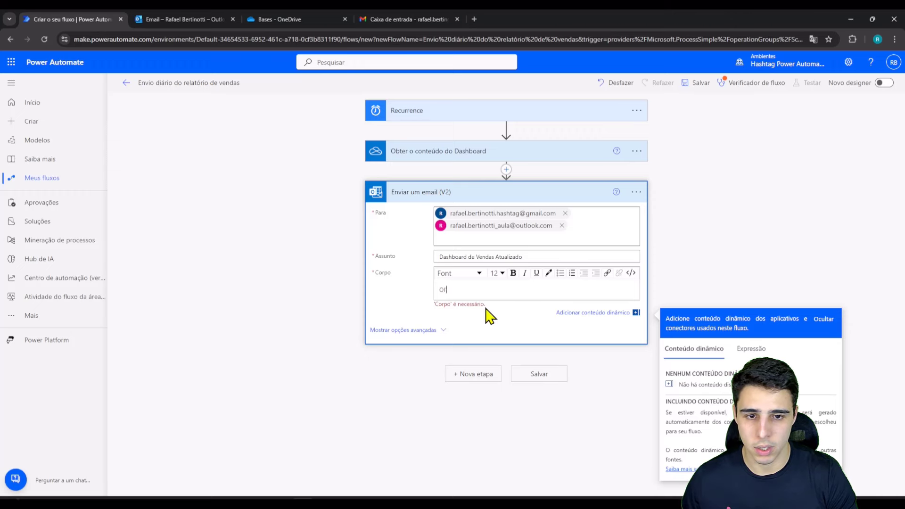
pyautogui.write('á,')
pyautogui.press('Return')
pyautogui.press('Return')
pyautogui.write('S')
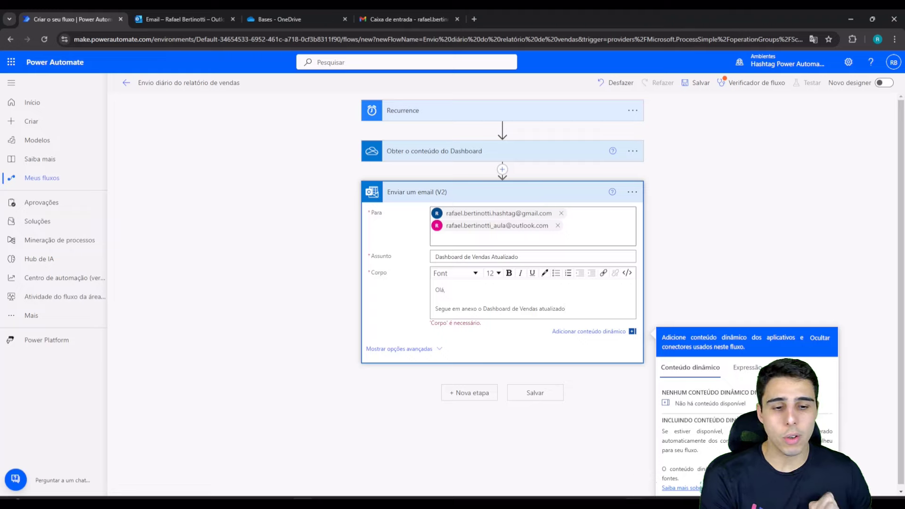
pyautogui.click(642, 504)
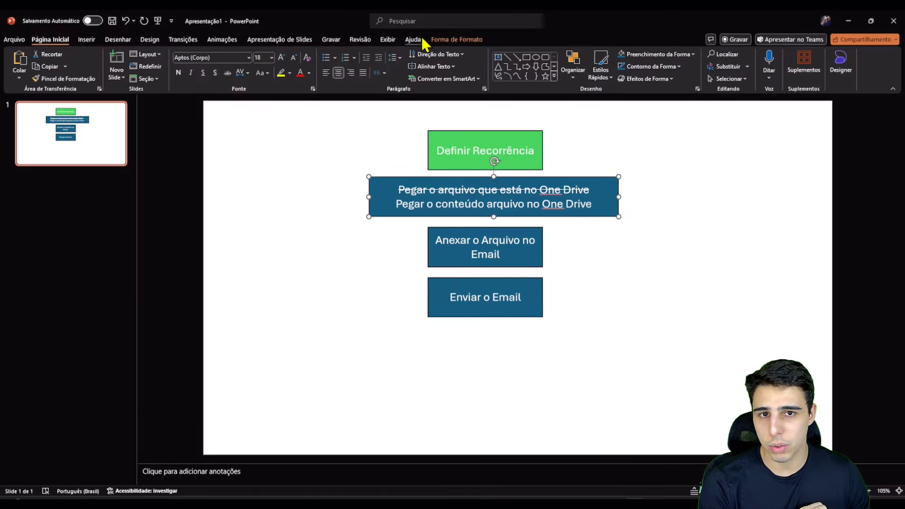
# Step: Fill the OneDrive file-content flowchart box green, then minimize PowerPoint
pyautogui.click(453, 39)
pyautogui.click(382, 54)
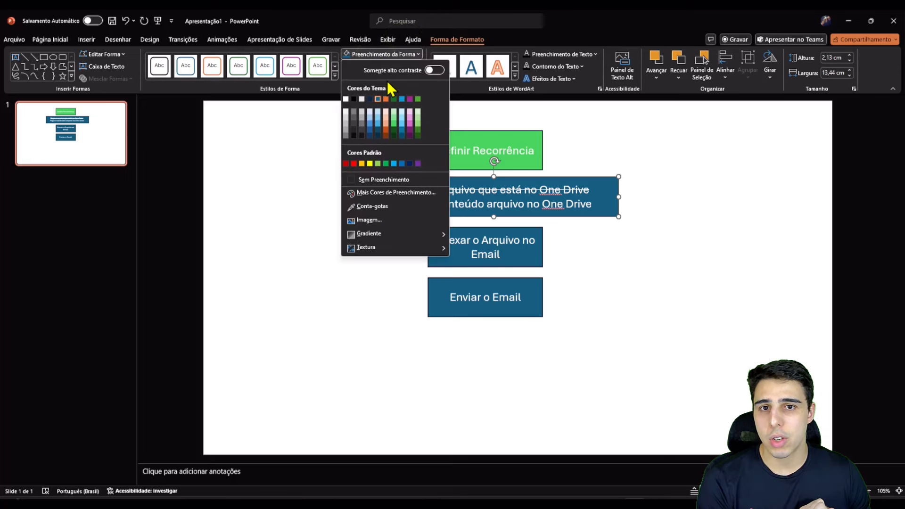
pyautogui.click(394, 124)
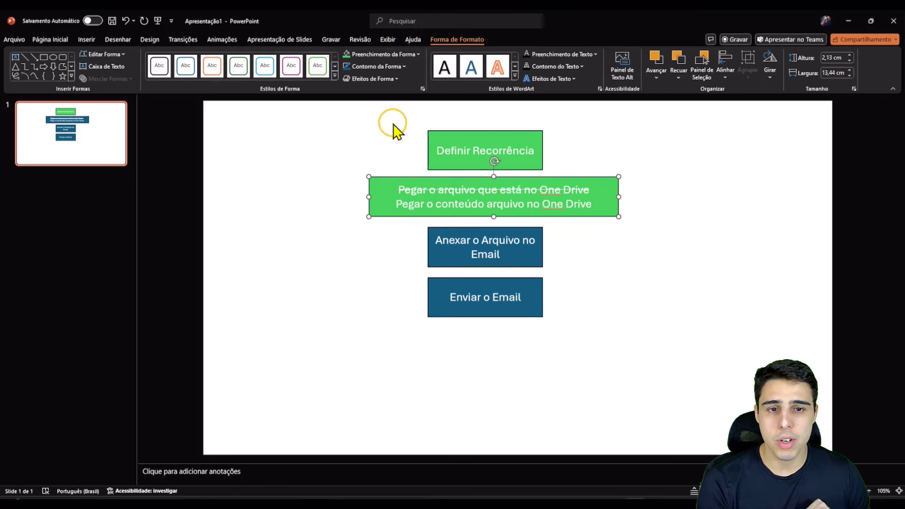
pyautogui.click(530, 259)
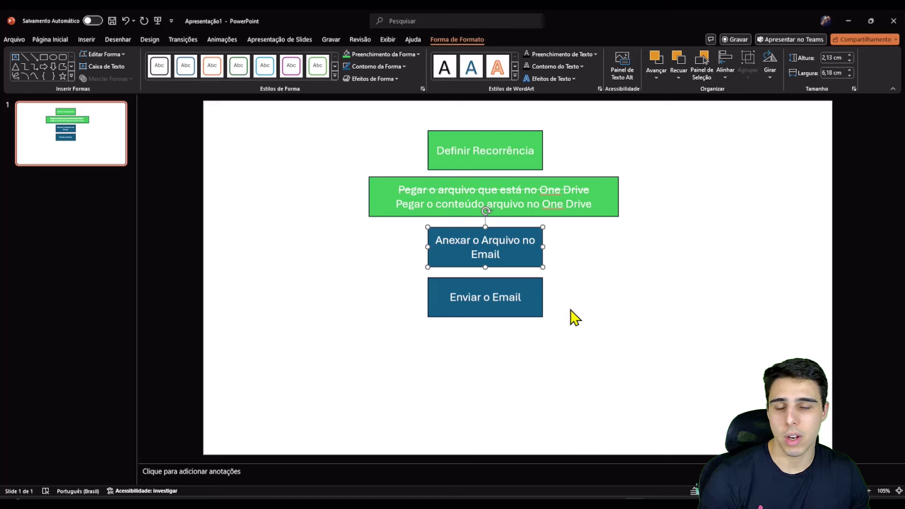
pyautogui.click(540, 305)
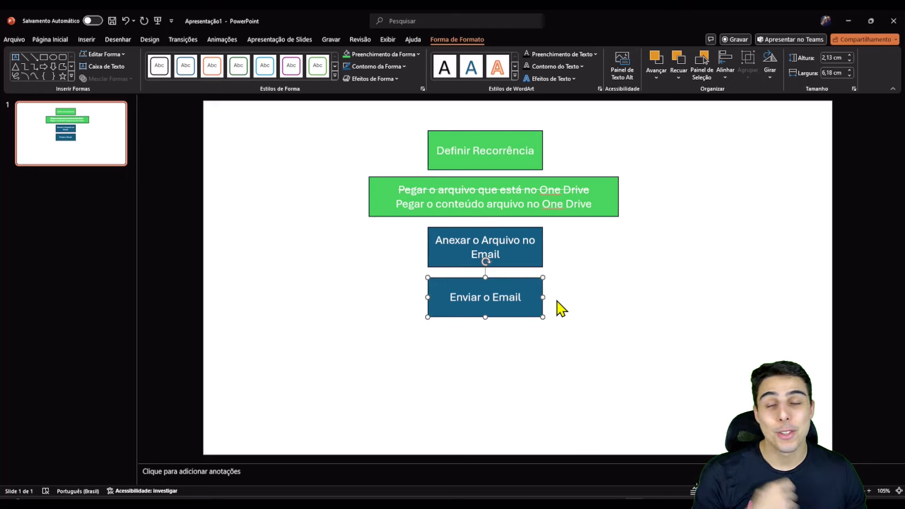
pyautogui.click(525, 245)
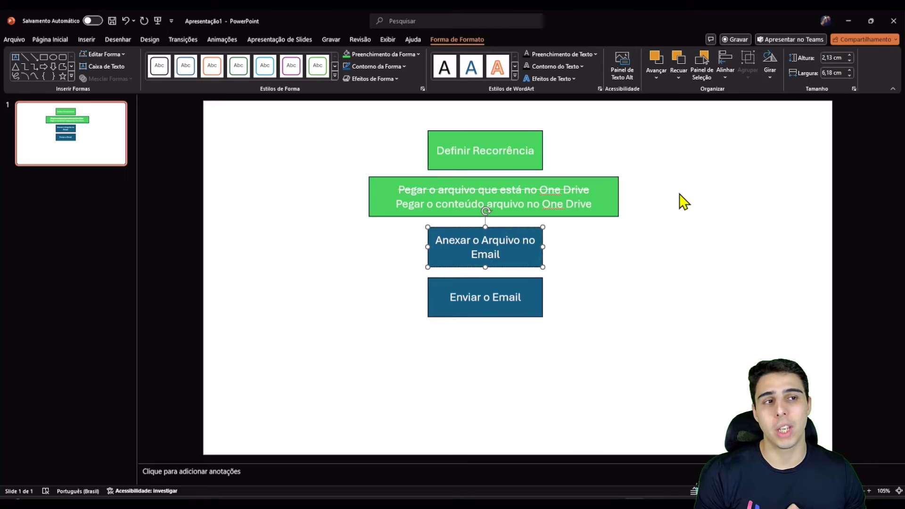
pyautogui.click(848, 22)
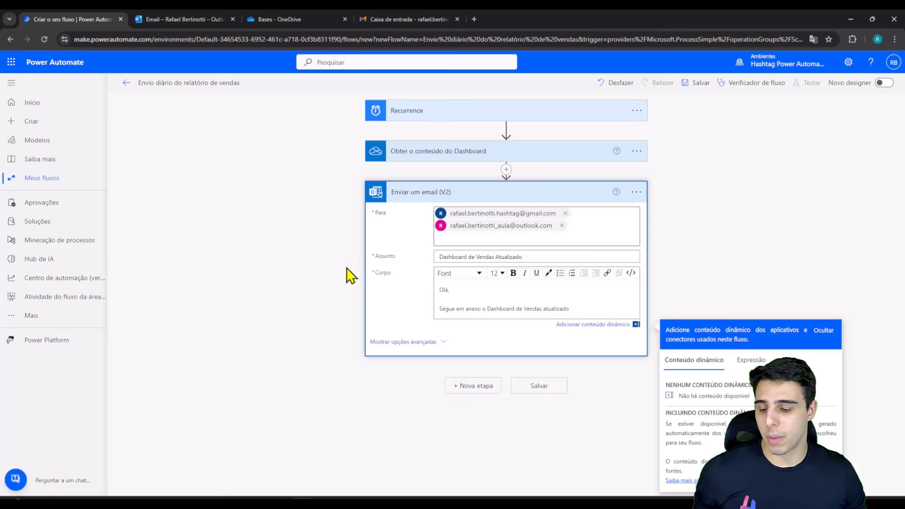
# Step: Expand the email step's advanced options to reveal CC, BCC and attachment fields
pyautogui.moveTo(365, 330); pyautogui.dragTo(456, 353)
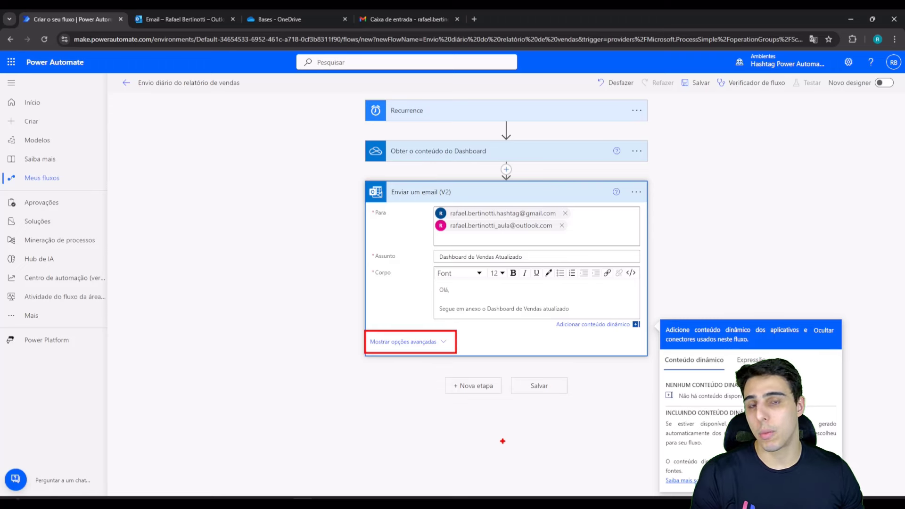
pyautogui.press('Escape')
pyautogui.click(442, 342)
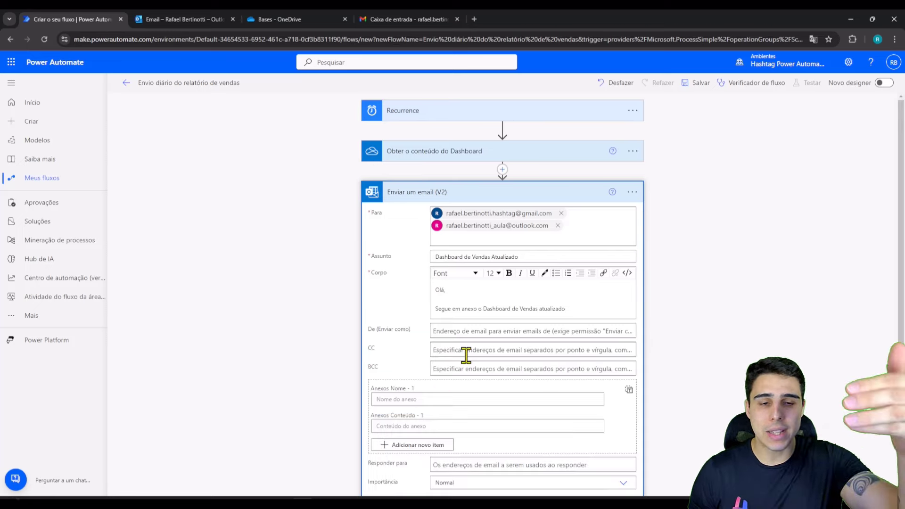
pyautogui.scroll(-2, 466, 355)
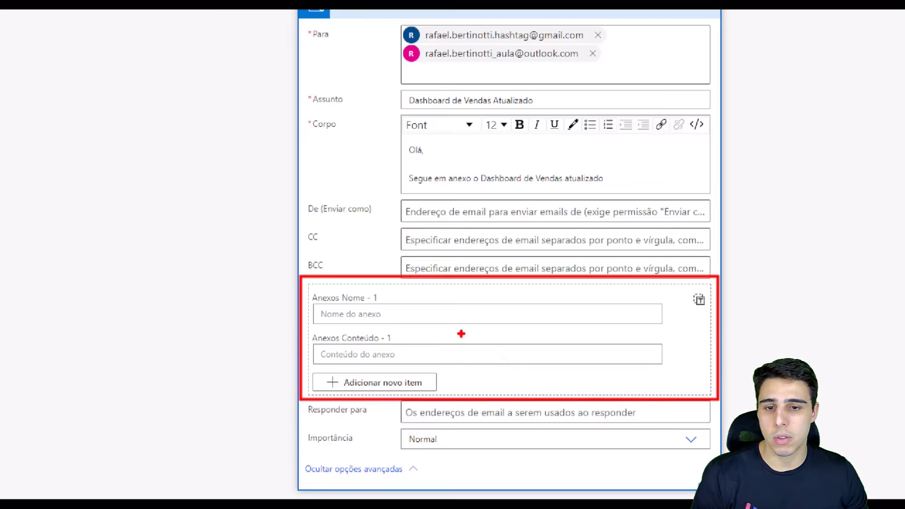
pyautogui.moveTo(393, 312); pyautogui.dragTo(413, 304)
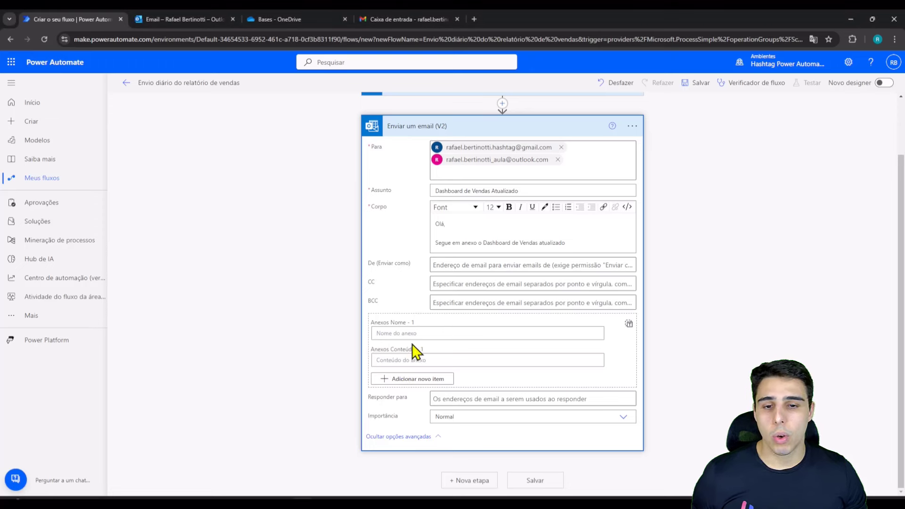
# Step: Set the attachment name to 'Dashboard de Vendas.pdf' and focus the Anexos Conteúdo field
pyautogui.click(372, 314)
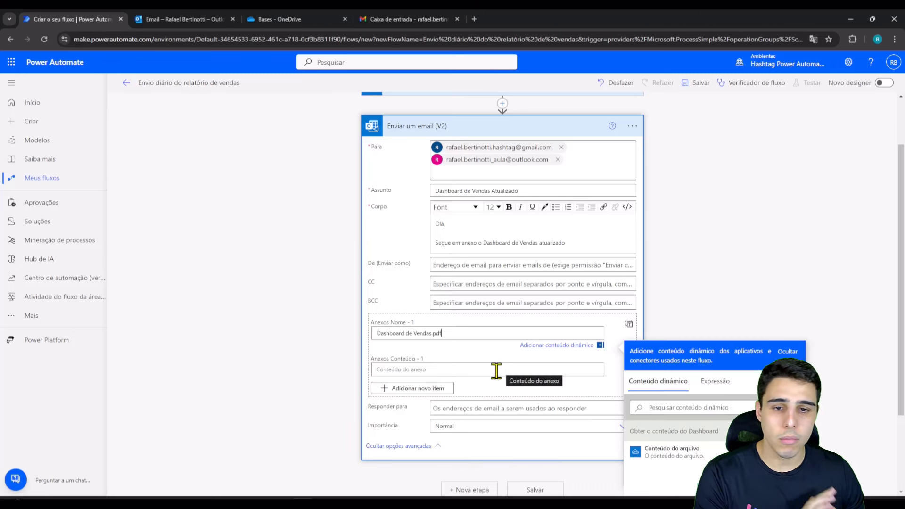
pyautogui.click(496, 370)
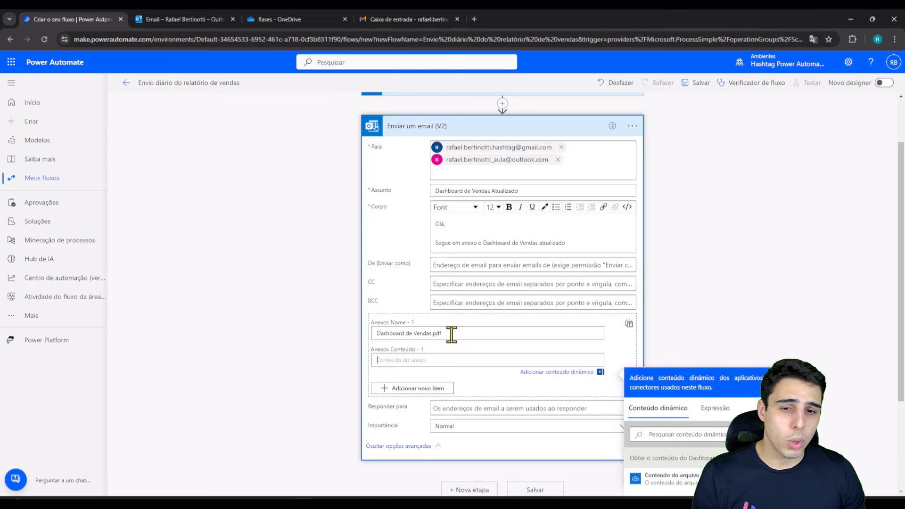
pyautogui.click(580, 170)
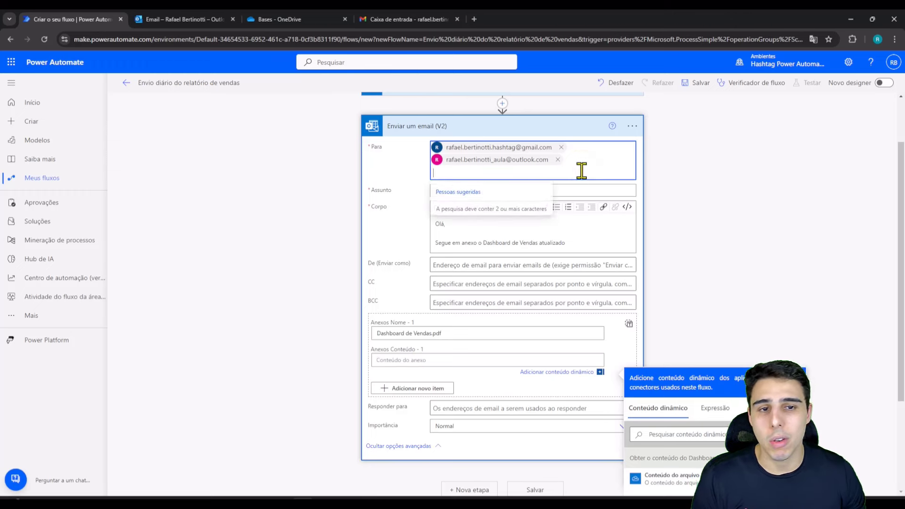
pyautogui.click(564, 247)
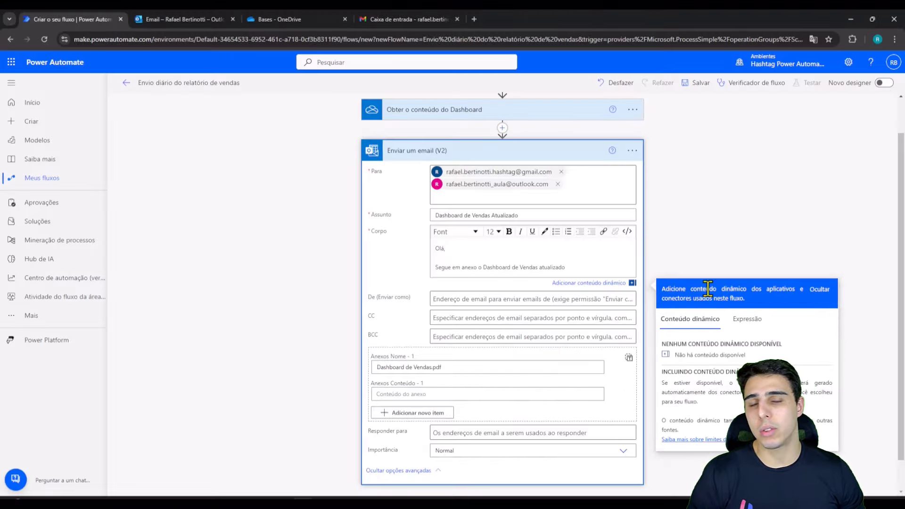
pyautogui.click(473, 368)
pyautogui.scroll(-2, 797, 231)
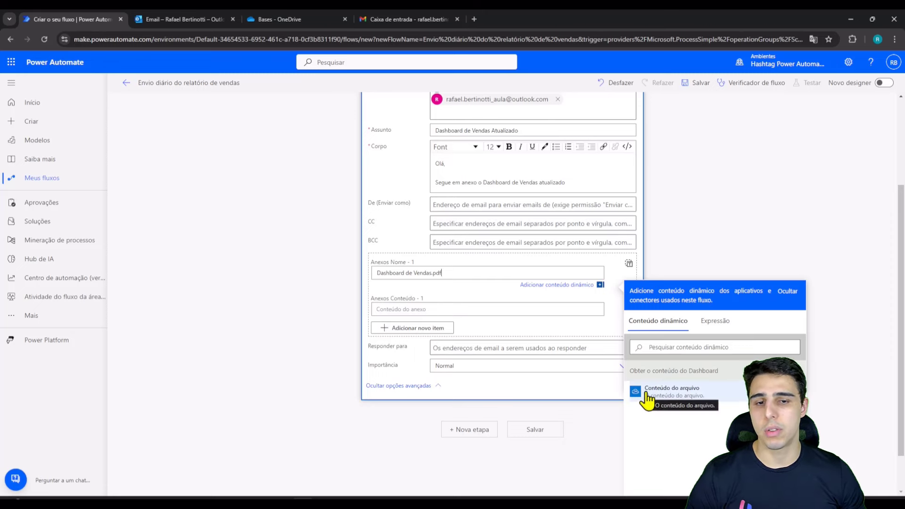
pyautogui.click(439, 310)
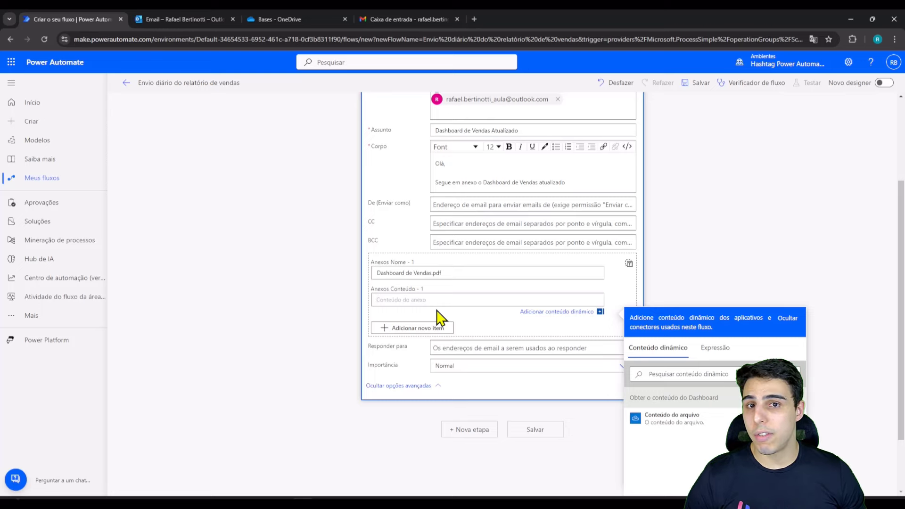
pyautogui.scroll(3, 702, 384)
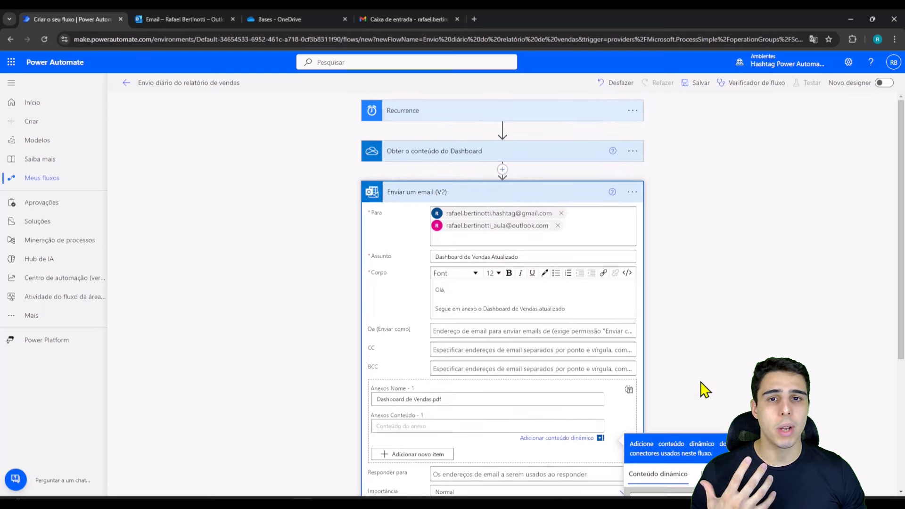
pyautogui.scroll(-1, 702, 388)
pyautogui.scroll(1, 699, 388)
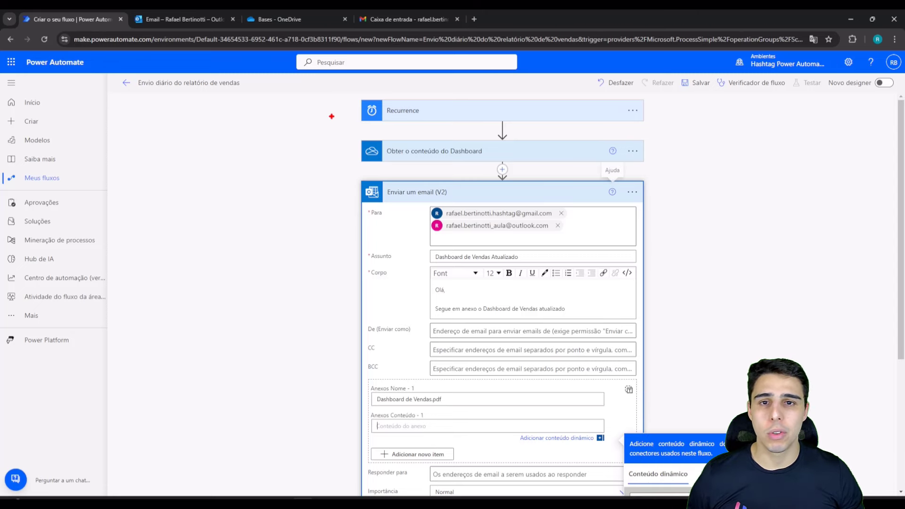
pyautogui.moveTo(335, 105)
pyautogui.mouseDown()
pyautogui.moveTo(337, 117)
pyautogui.moveTo(346, 114)
pyautogui.moveTo(336, 197)
pyautogui.mouseUp()
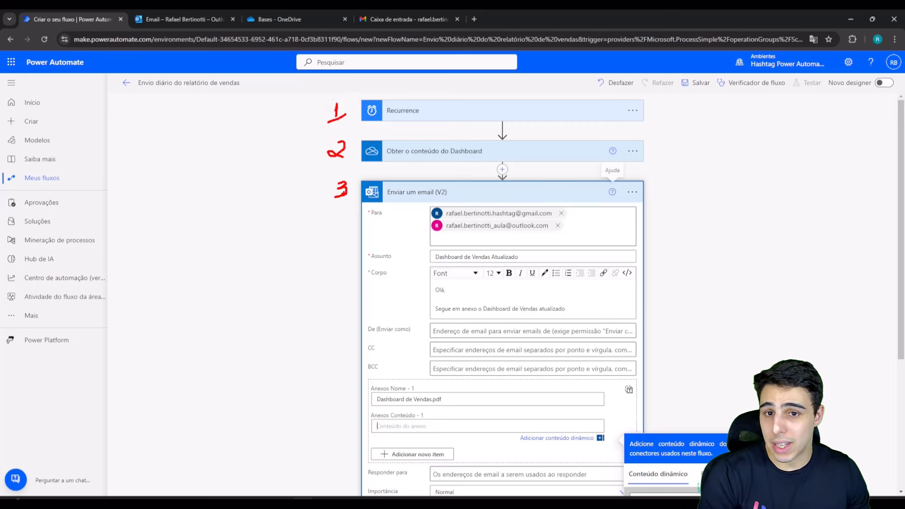
pyautogui.moveTo(331, 190)
pyautogui.mouseDown()
pyautogui.moveTo(307, 168)
pyautogui.moveTo(322, 157)
pyautogui.mouseUp()
pyautogui.moveTo(332, 204)
pyautogui.mouseDown()
pyautogui.moveTo(279, 155)
pyautogui.moveTo(315, 113)
pyautogui.mouseUp()
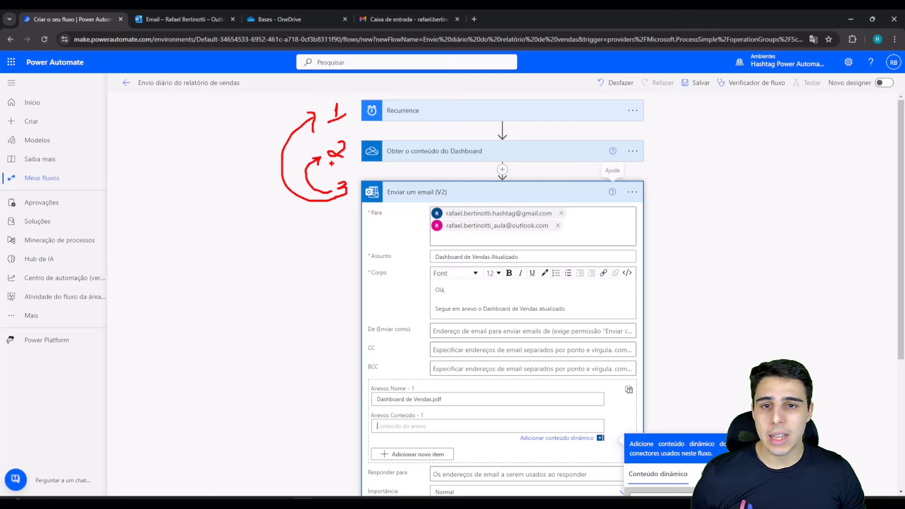
pyautogui.press('Escape')
pyautogui.hotkey('ctrl', '2')
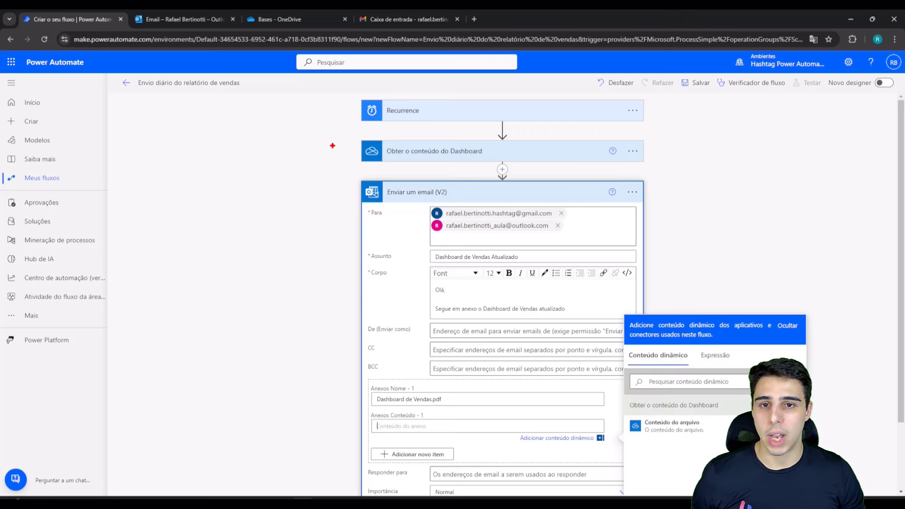
pyautogui.moveTo(338, 107)
pyautogui.mouseDown()
pyautogui.moveTo(349, 156)
pyautogui.moveTo(312, 136)
pyautogui.moveTo(326, 113)
pyautogui.moveTo(329, 121)
pyautogui.mouseUp()
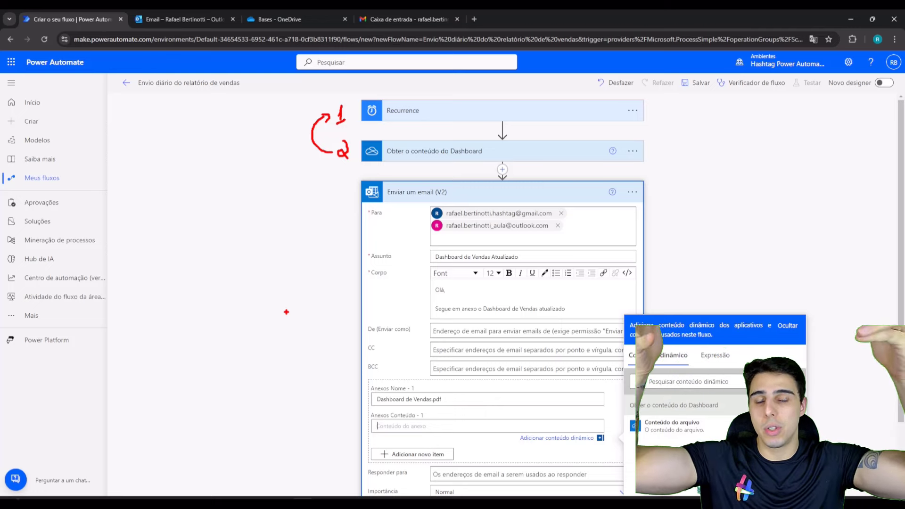
pyautogui.press('Escape')
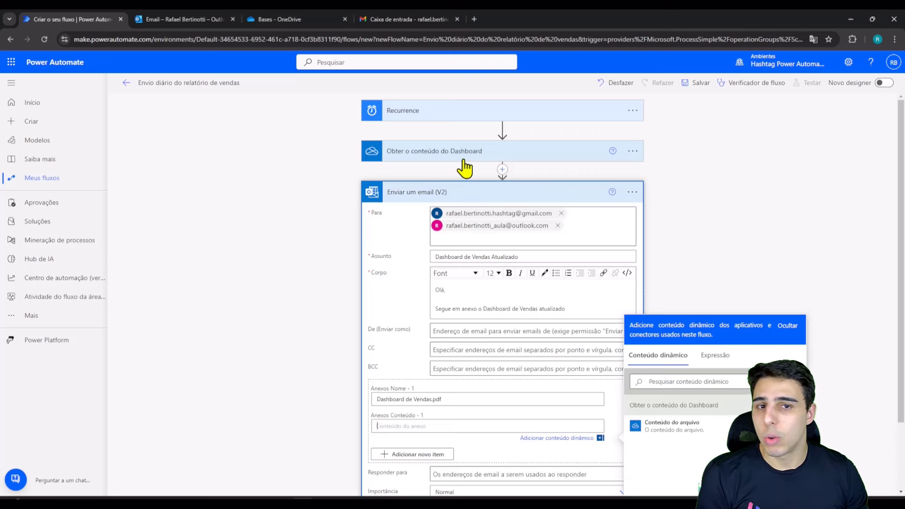
pyautogui.scroll(-2, 603, 179)
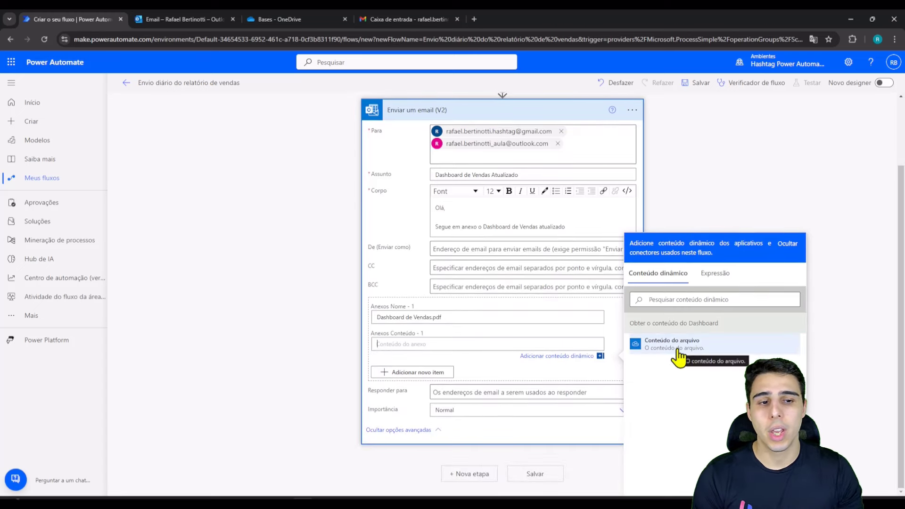
# Step: Fill the attachment content with 'Conteúdo do arquivo' from the Obter o conteúdo do Dashboard step
pyautogui.click(679, 355)
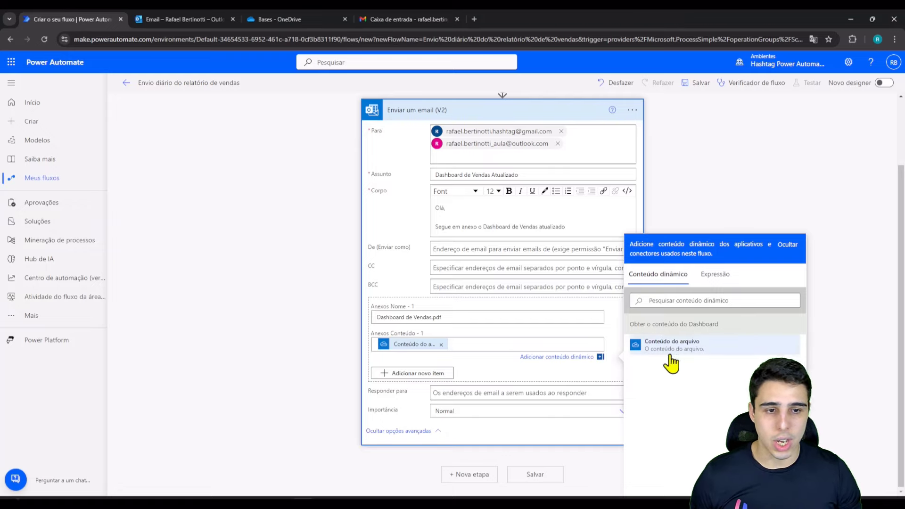
pyautogui.scroll(2, 679, 367)
pyautogui.scroll(-1, 686, 373)
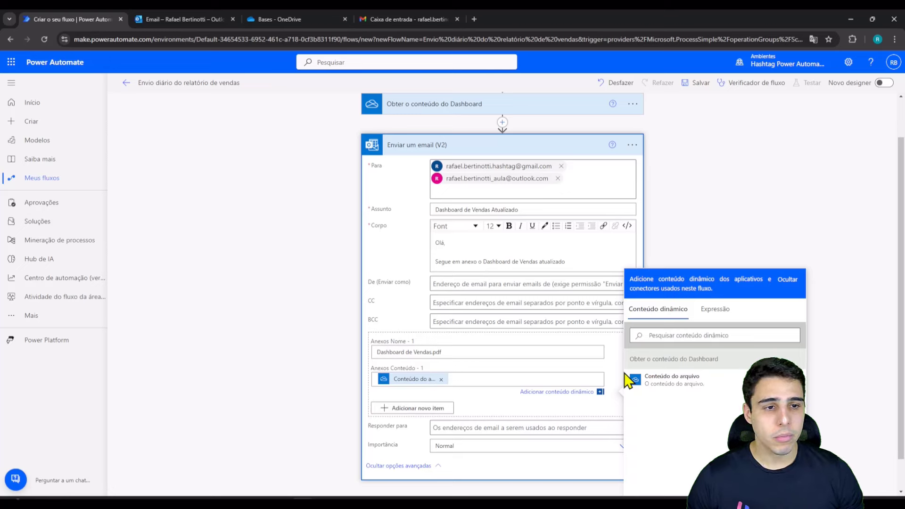
pyautogui.click(457, 352)
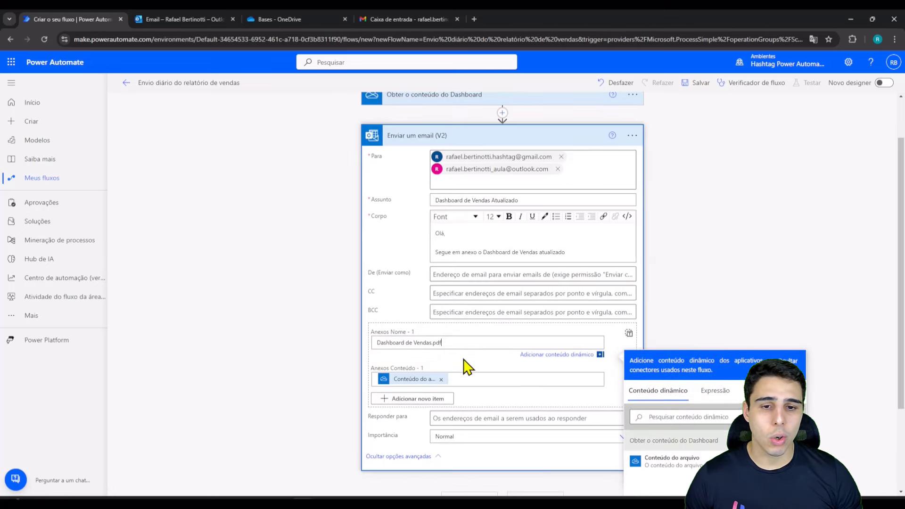
pyautogui.click(465, 379)
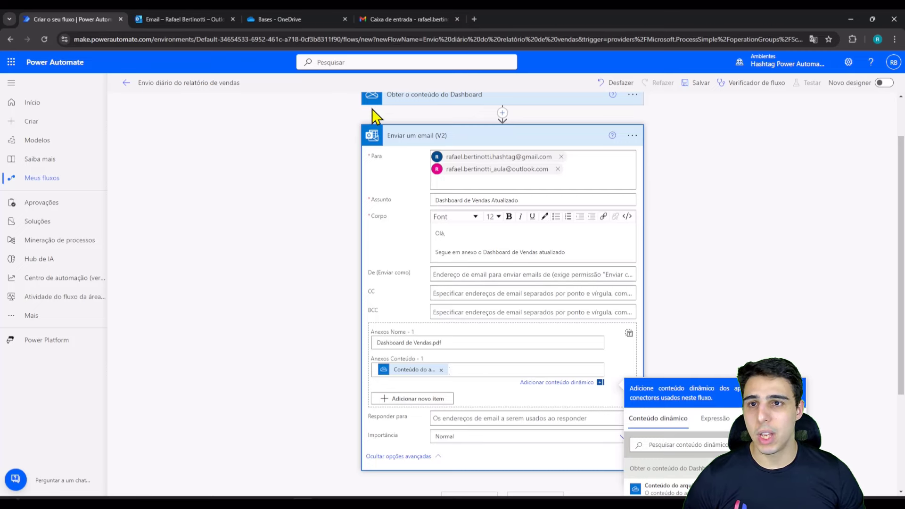
pyautogui.click(310, 21)
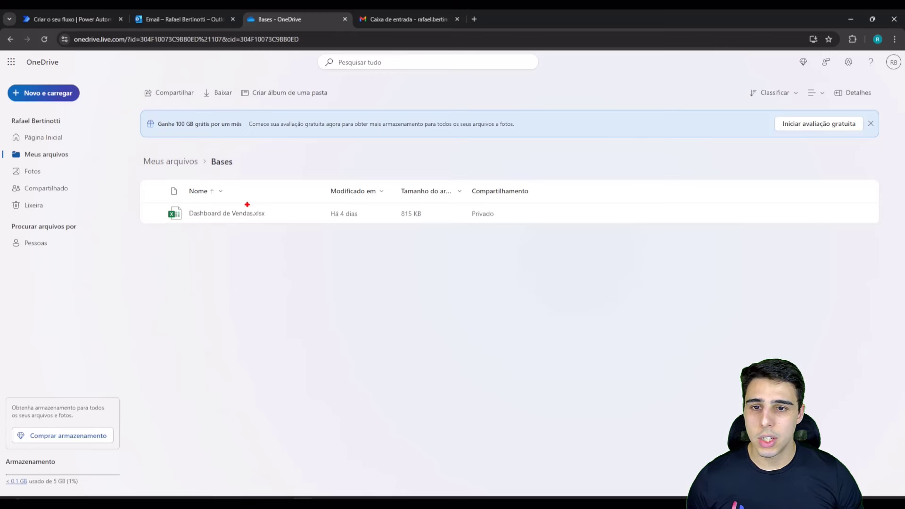
pyautogui.moveTo(247, 204); pyautogui.dragTo(273, 225)
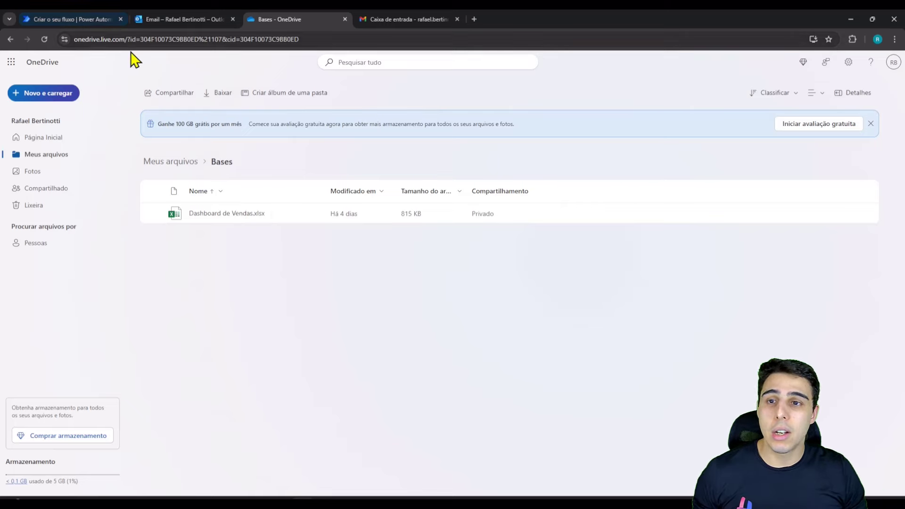
pyautogui.click(91, 20)
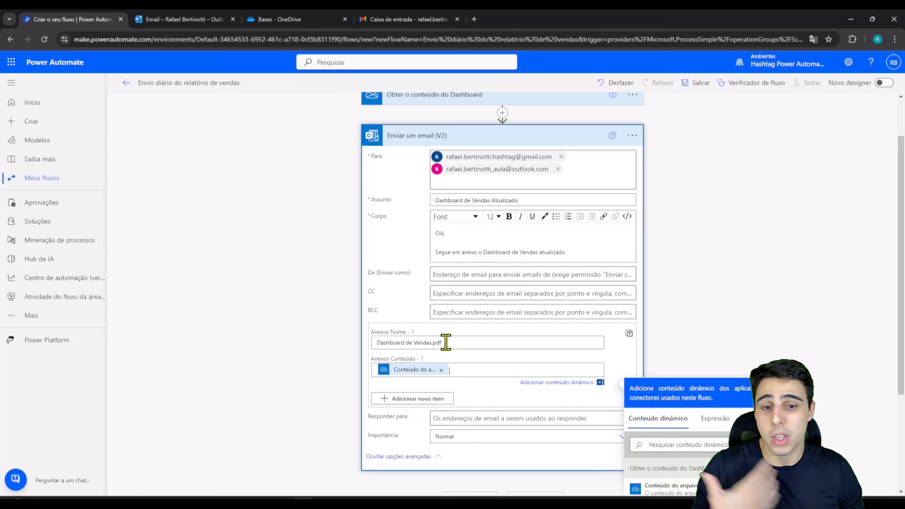
# Step: Rename the attachment to 'Dashboard de Vendas.xlsx' and save the flow
pyautogui.click(455, 341)
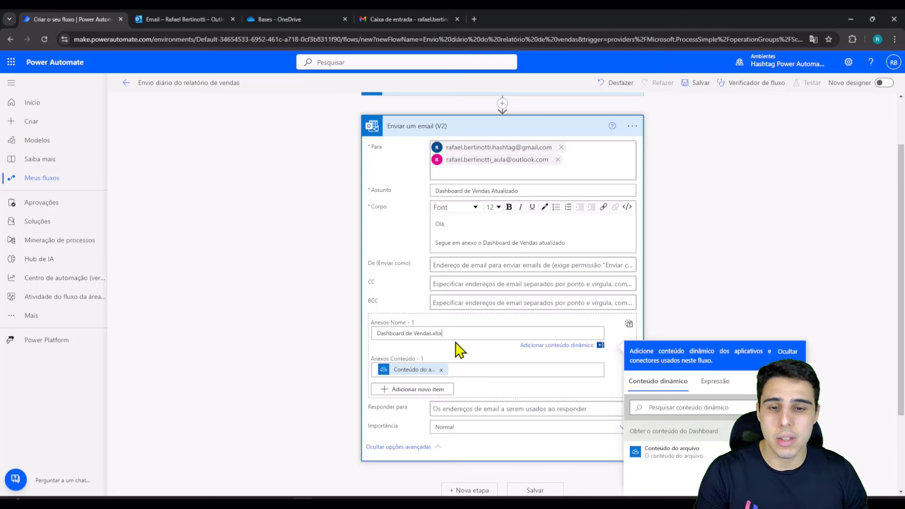
pyautogui.moveTo(451, 335); pyautogui.dragTo(381, 336)
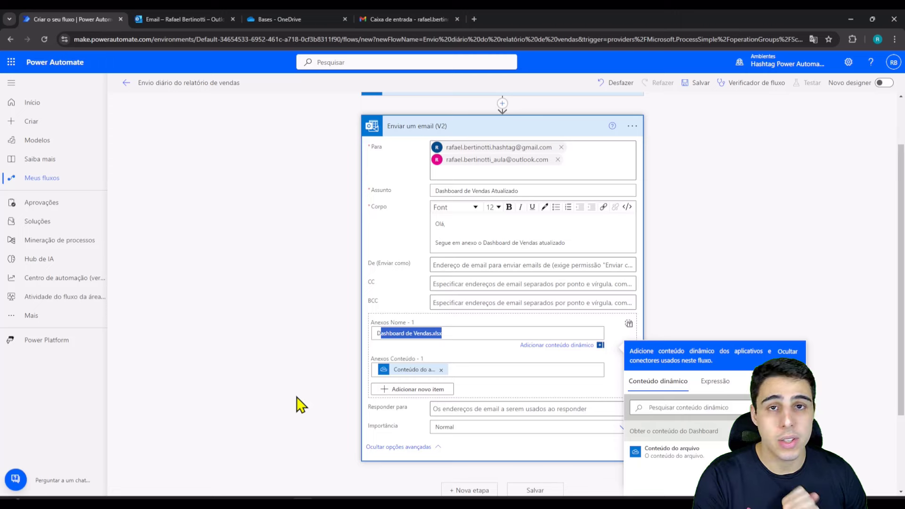
pyautogui.click(451, 337)
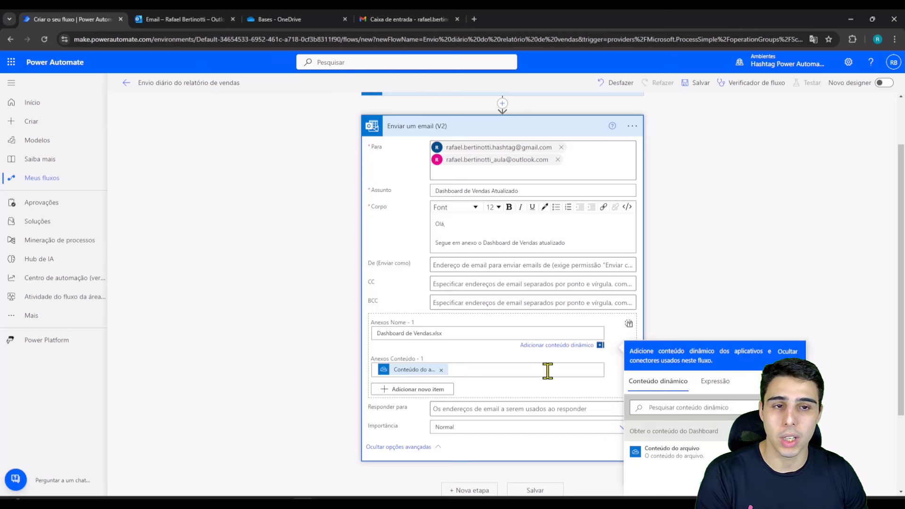
pyautogui.click(749, 168)
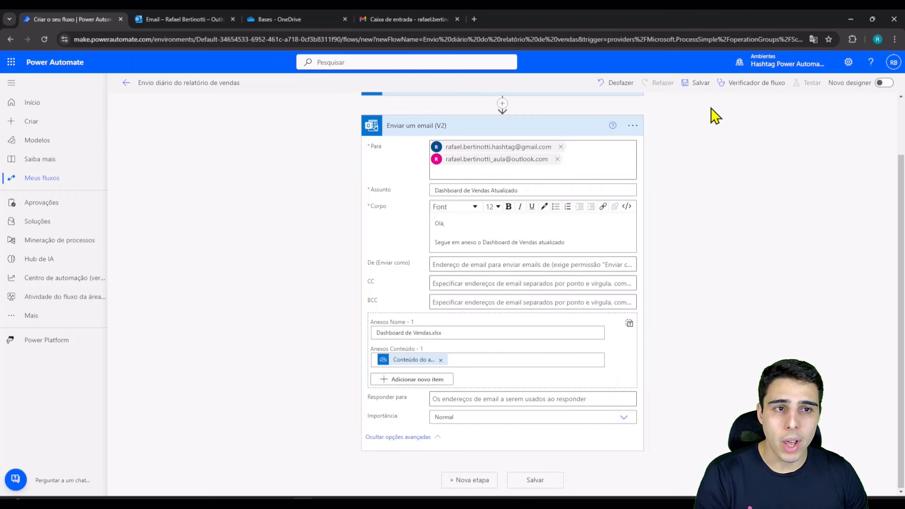
pyautogui.click(698, 90)
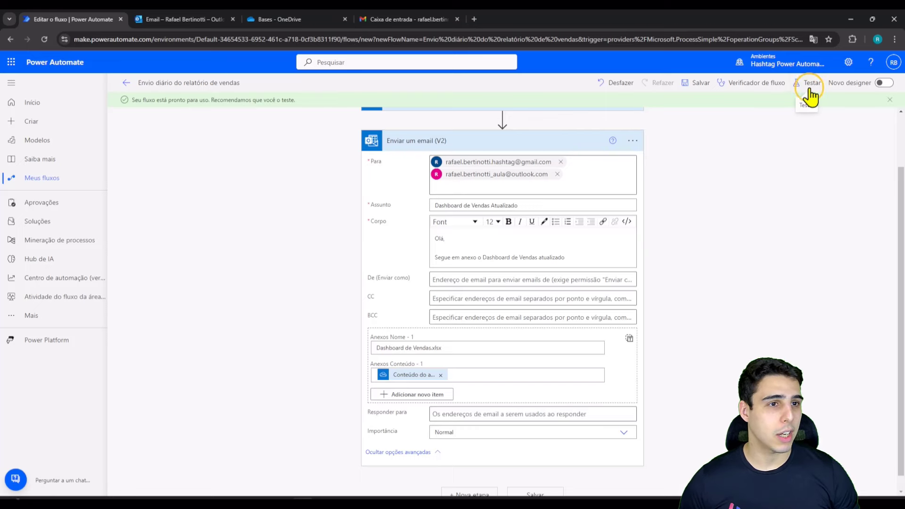
# Step: Run a manual test of the flow and close the run panel after all three steps succeed
pyautogui.click(810, 90)
pyautogui.click(729, 106)
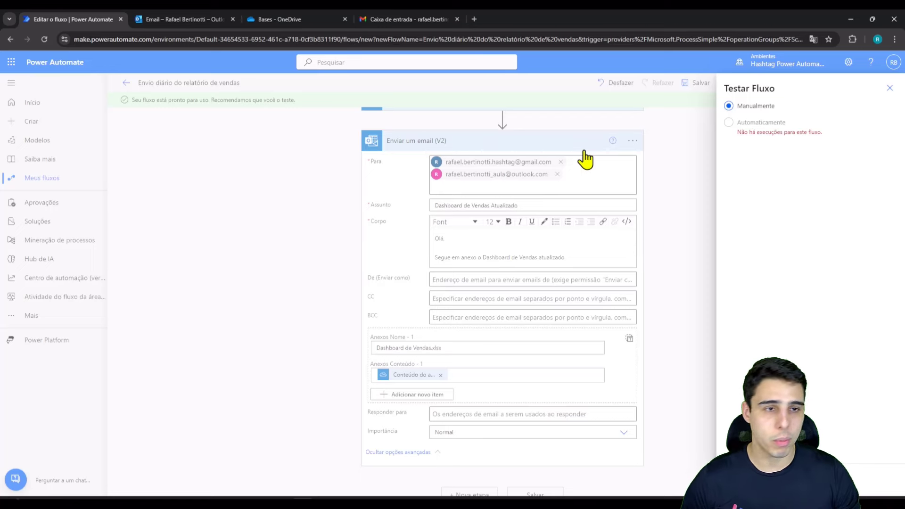
pyautogui.click(740, 478)
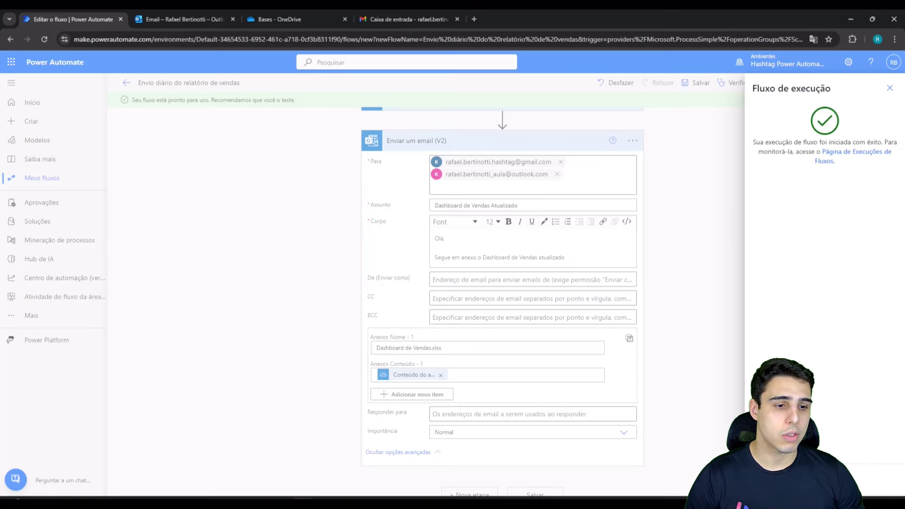
pyautogui.press('Escape')
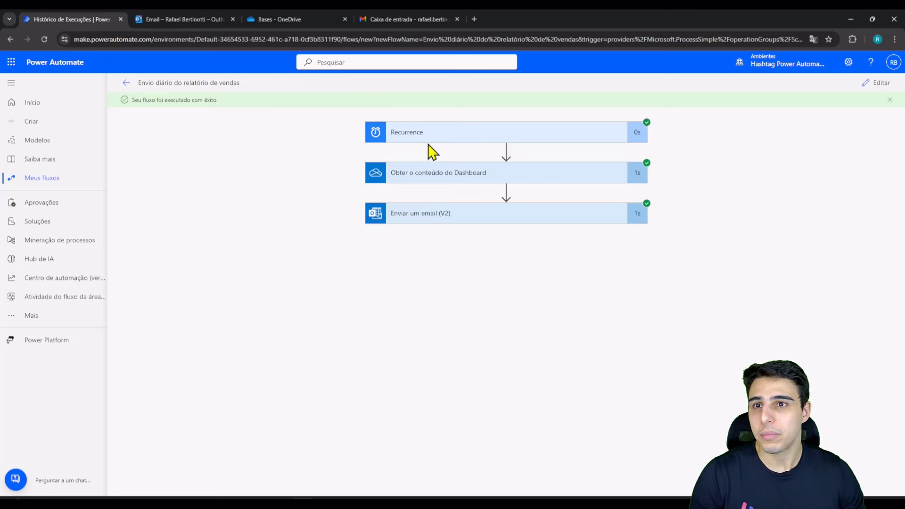
# Step: Open the Dashboard de Vendas Atualizado email and preview its Dashboard de Vendas.xlsx attachment filtered to 2019
pyautogui.click(154, 20)
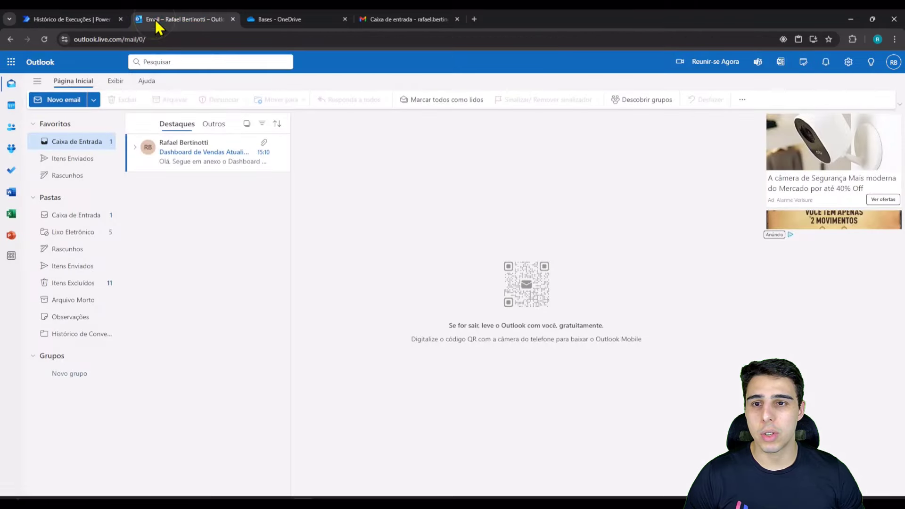
pyautogui.click(191, 171)
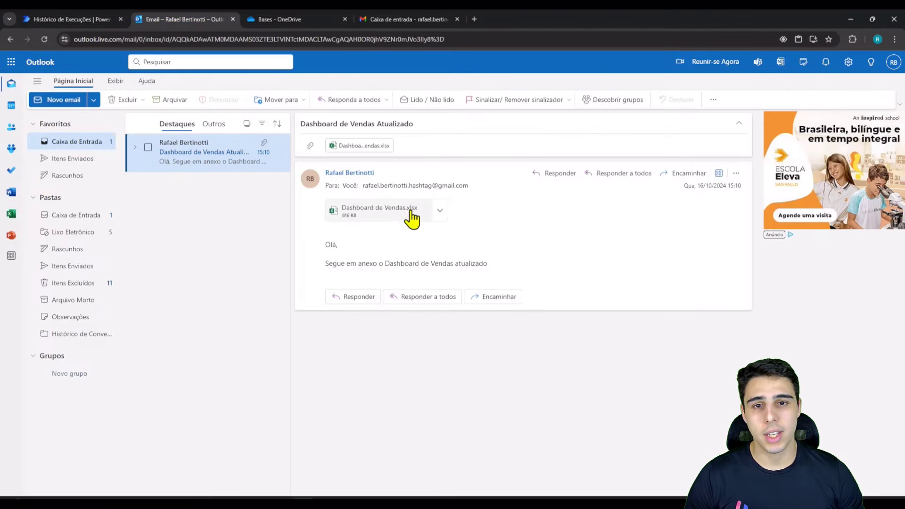
pyautogui.click(389, 217)
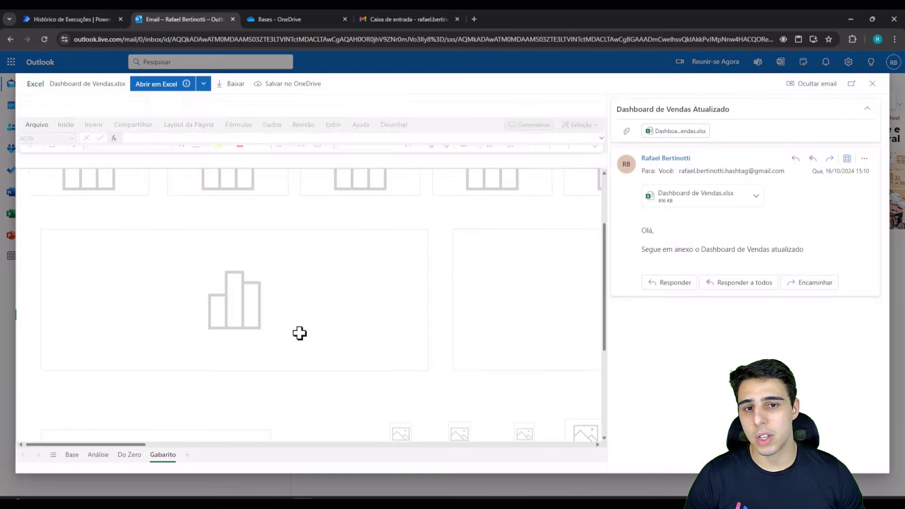
pyautogui.scroll(-2, 380, 298)
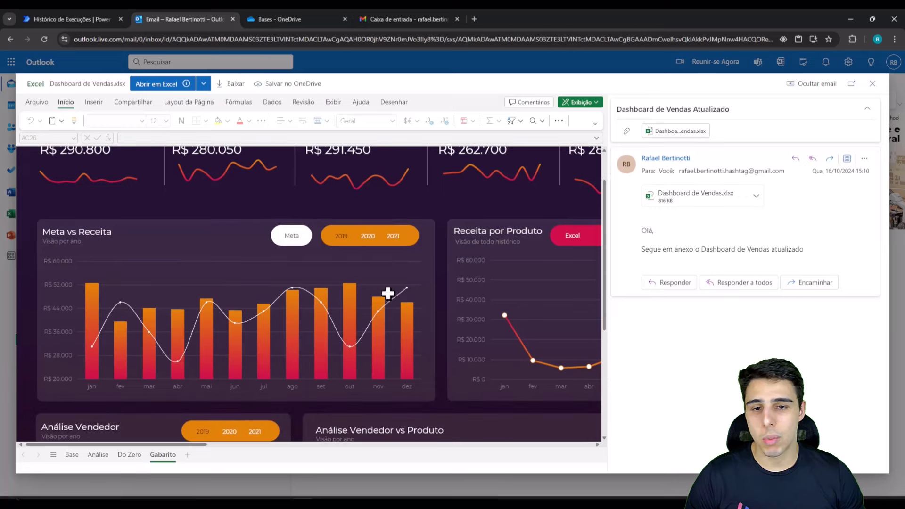
pyautogui.click(336, 239)
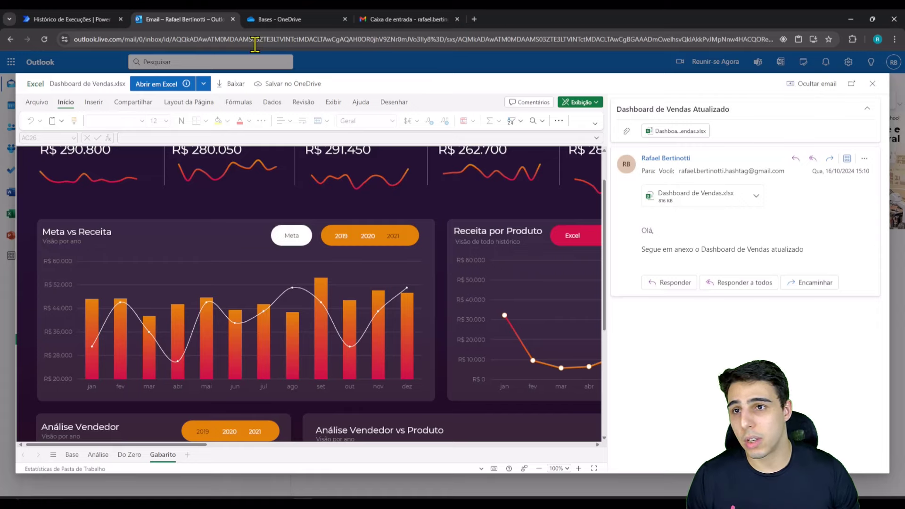
pyautogui.click(94, 19)
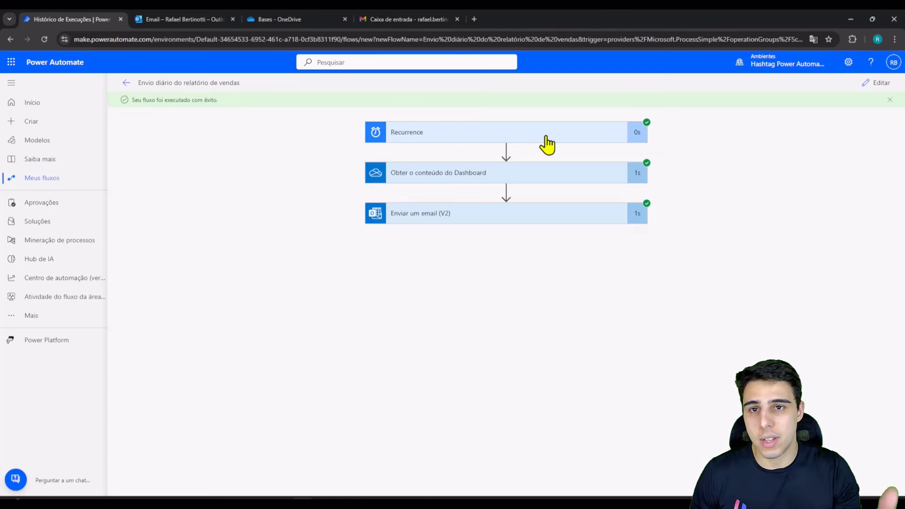
pyautogui.click(321, 19)
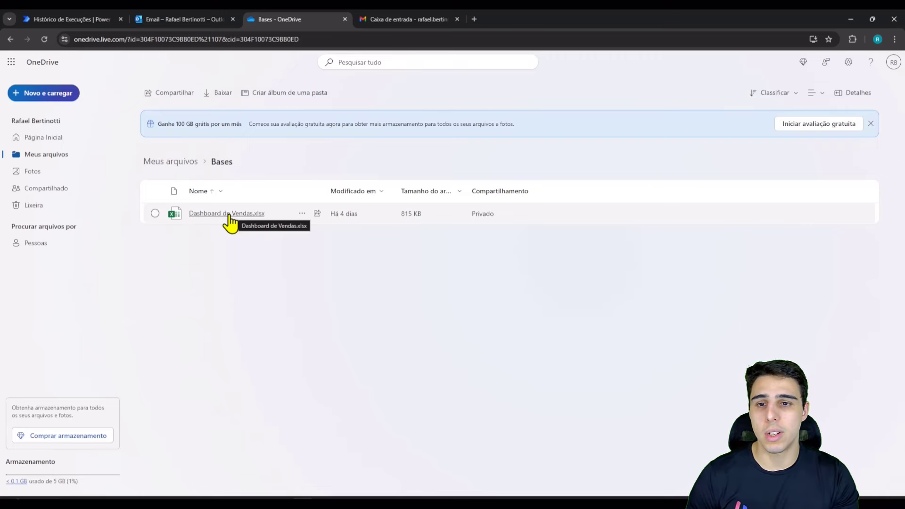
pyautogui.click(97, 19)
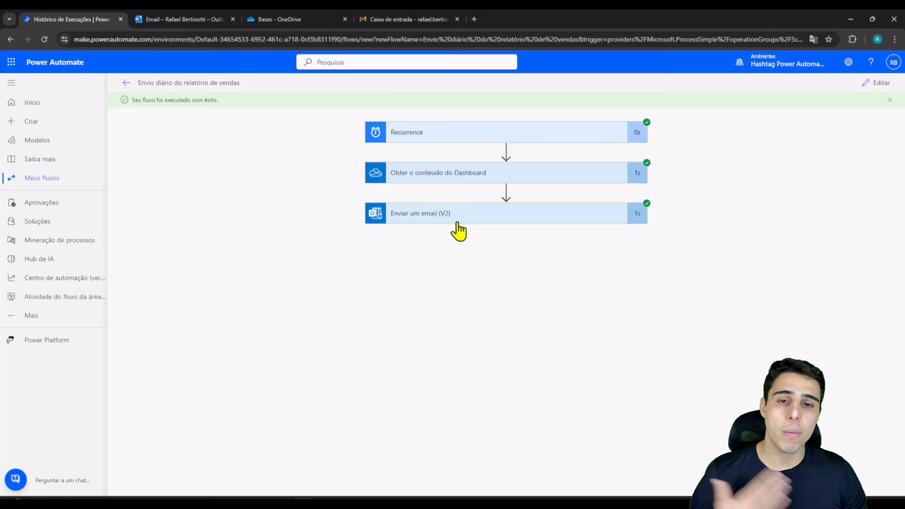
# Step: Expand the Enviar um email (V2) run details, then reload the Gmail inbox to check for mail
pyautogui.click(500, 217)
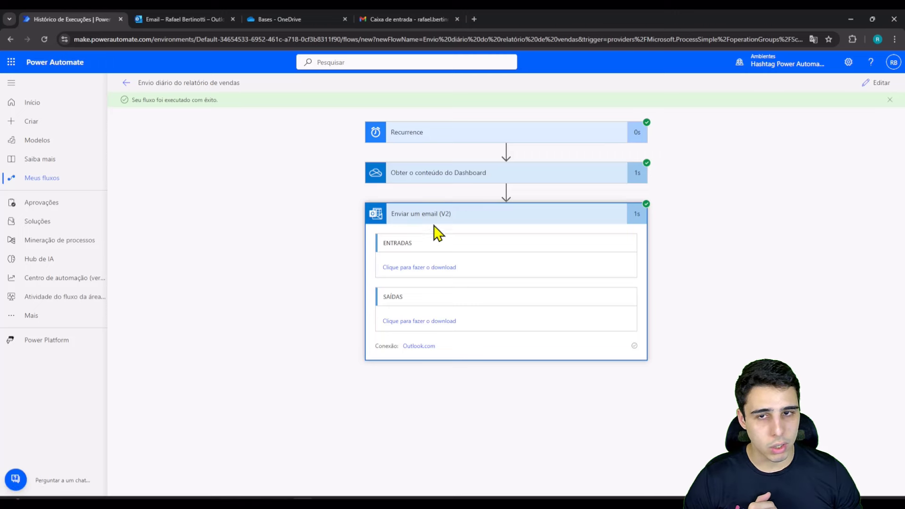
pyautogui.click(402, 19)
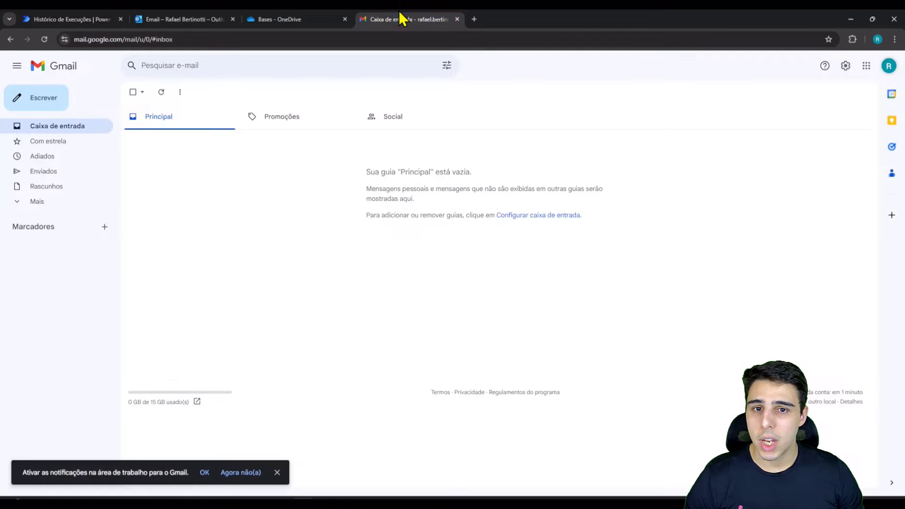
pyautogui.press('F5')
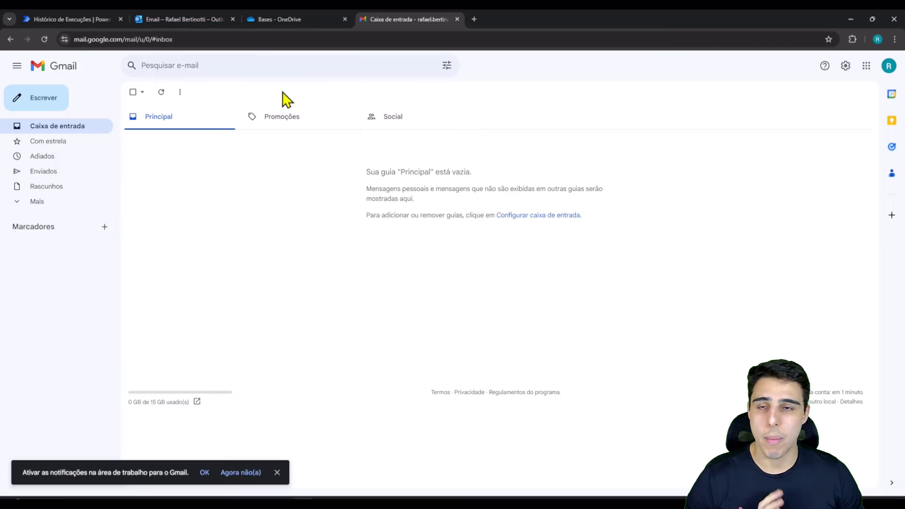
pyautogui.moveTo(201, 21)
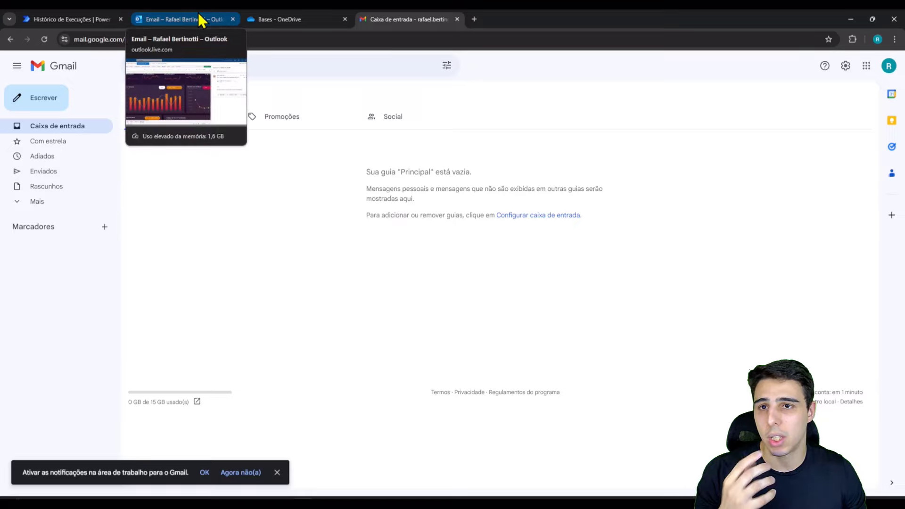
pyautogui.click(90, 19)
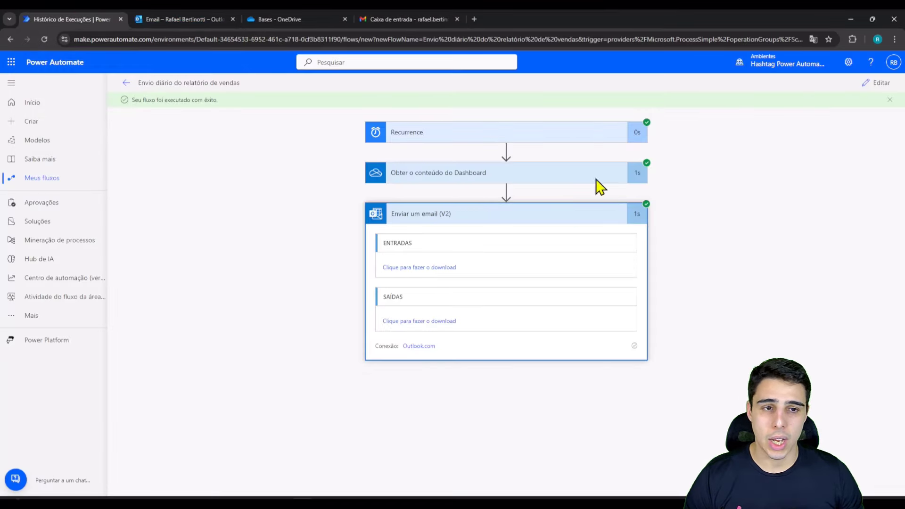
# Step: Edit the flow and expand the Recurrence trigger, showing interval 1 and frequency Dia
pyautogui.click(870, 94)
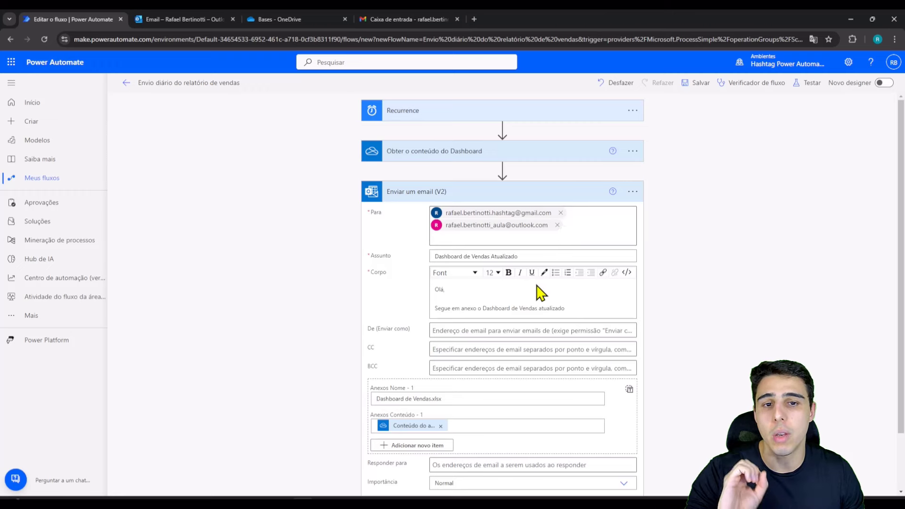
pyautogui.scroll(-1, 655, 242)
pyautogui.scroll(-1, 654, 242)
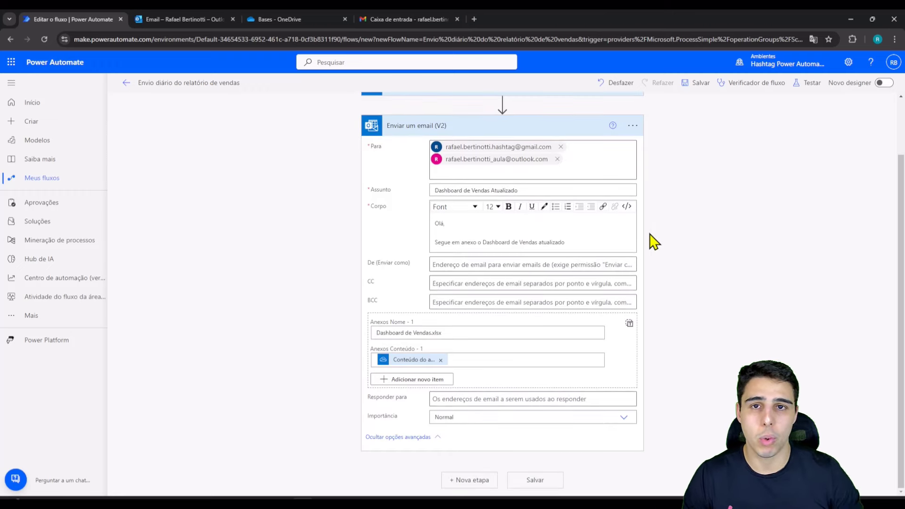
pyautogui.scroll(2, 653, 242)
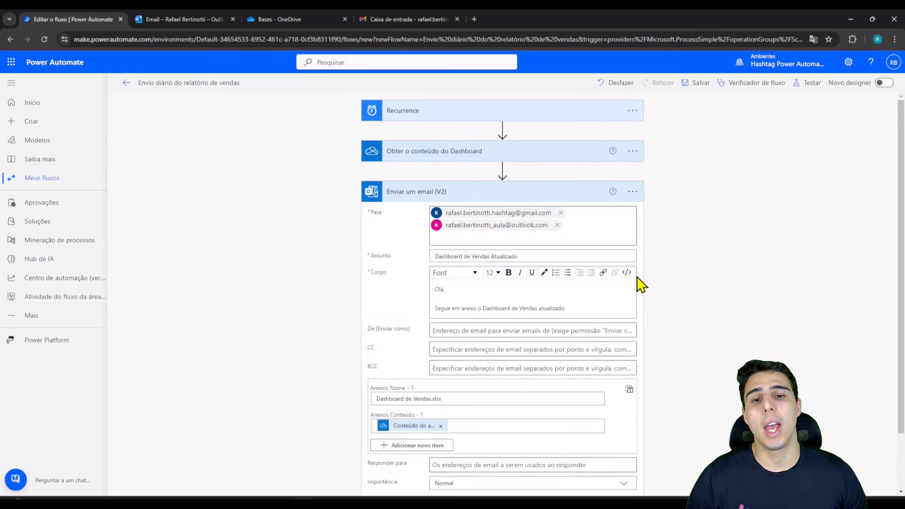
pyautogui.scroll(-2, 639, 283)
pyautogui.scroll(2, 618, 275)
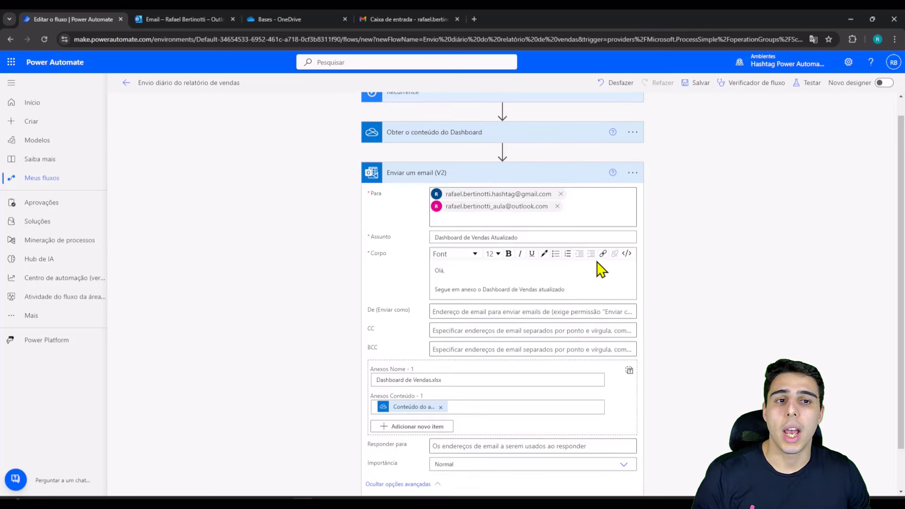
pyautogui.scroll(1, 598, 266)
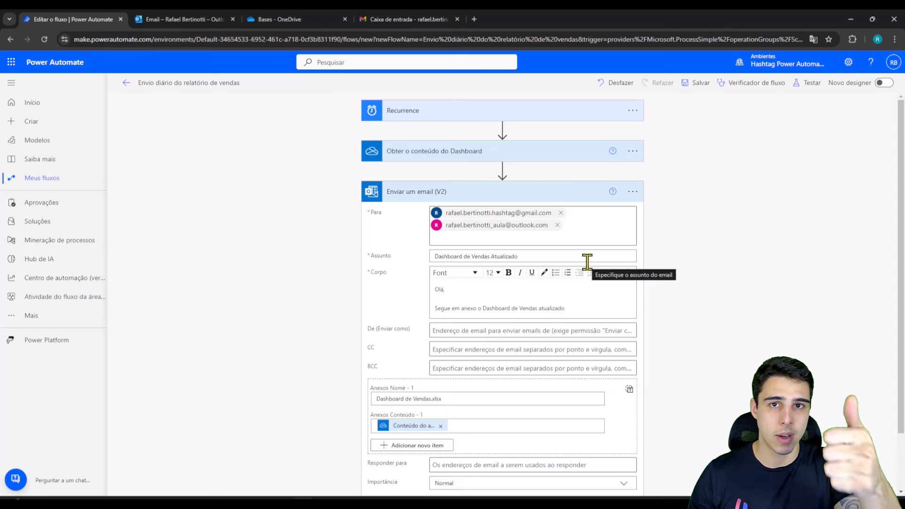
pyautogui.click(496, 113)
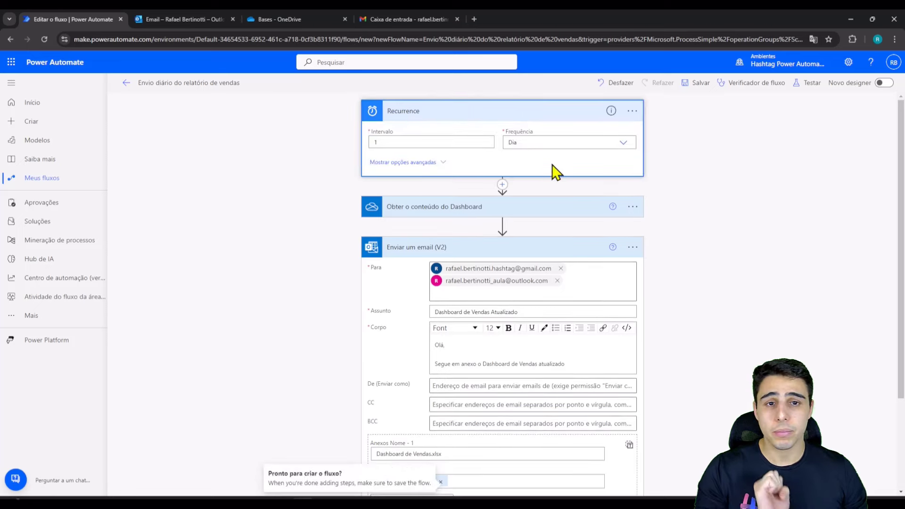
# Step: Review the Recurrence advanced schedule options, then collapse the trigger
pyautogui.click(419, 164)
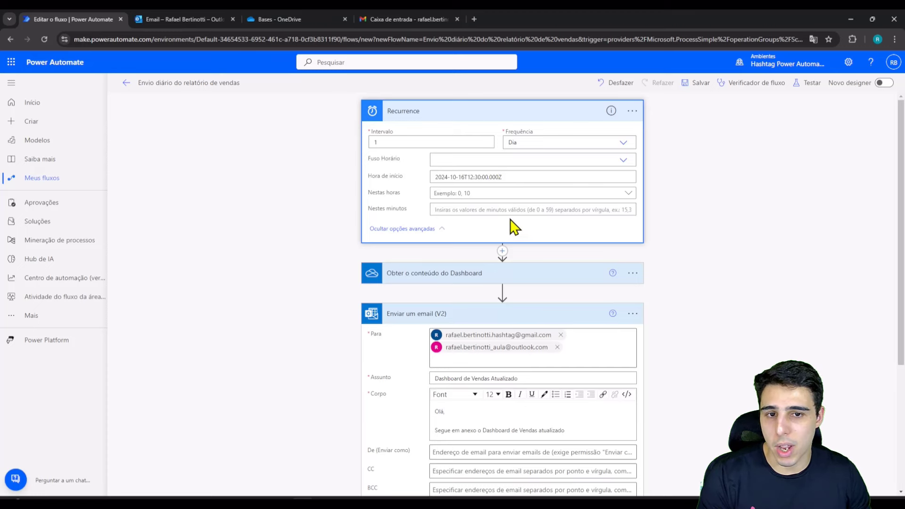
pyautogui.click(479, 118)
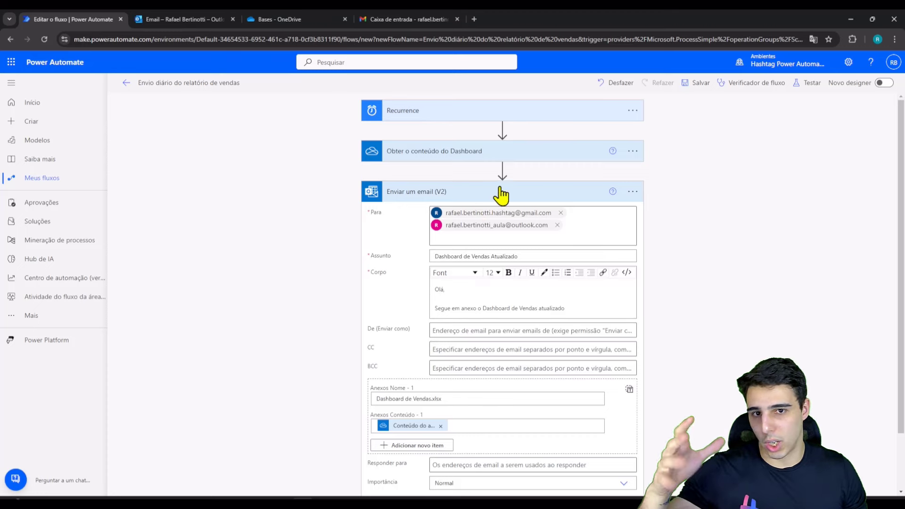
# Step: Fill the Anexar o Arquivo no Email and Enviar o Email boxes green
pyautogui.click(542, 200)
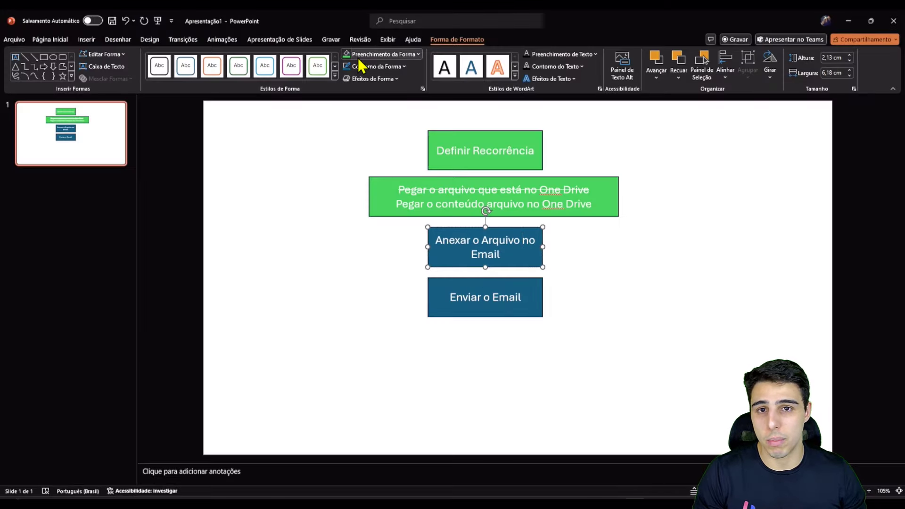
pyautogui.click(347, 55)
pyautogui.click(431, 284)
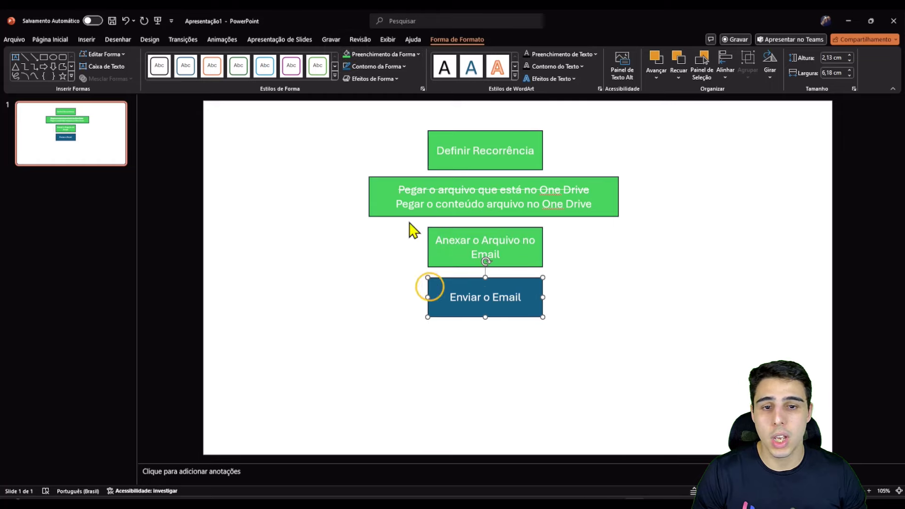
pyautogui.click(347, 54)
pyautogui.click(849, 20)
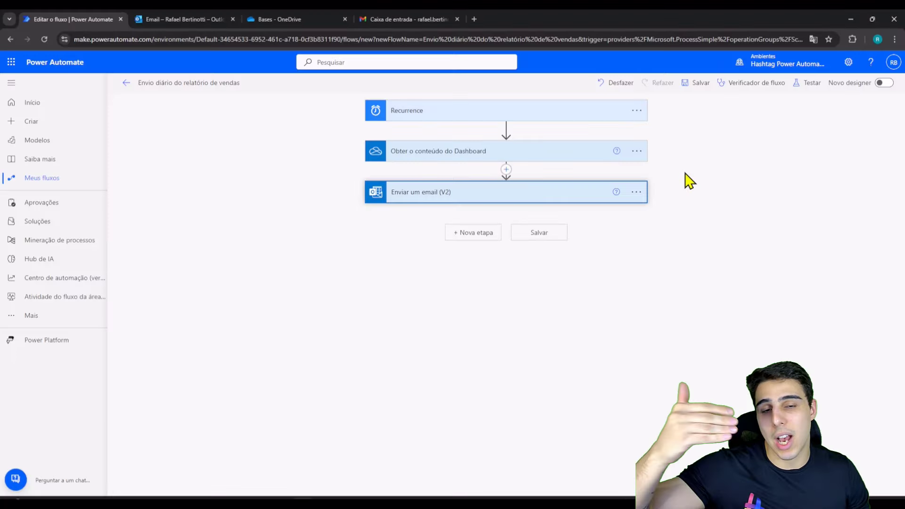